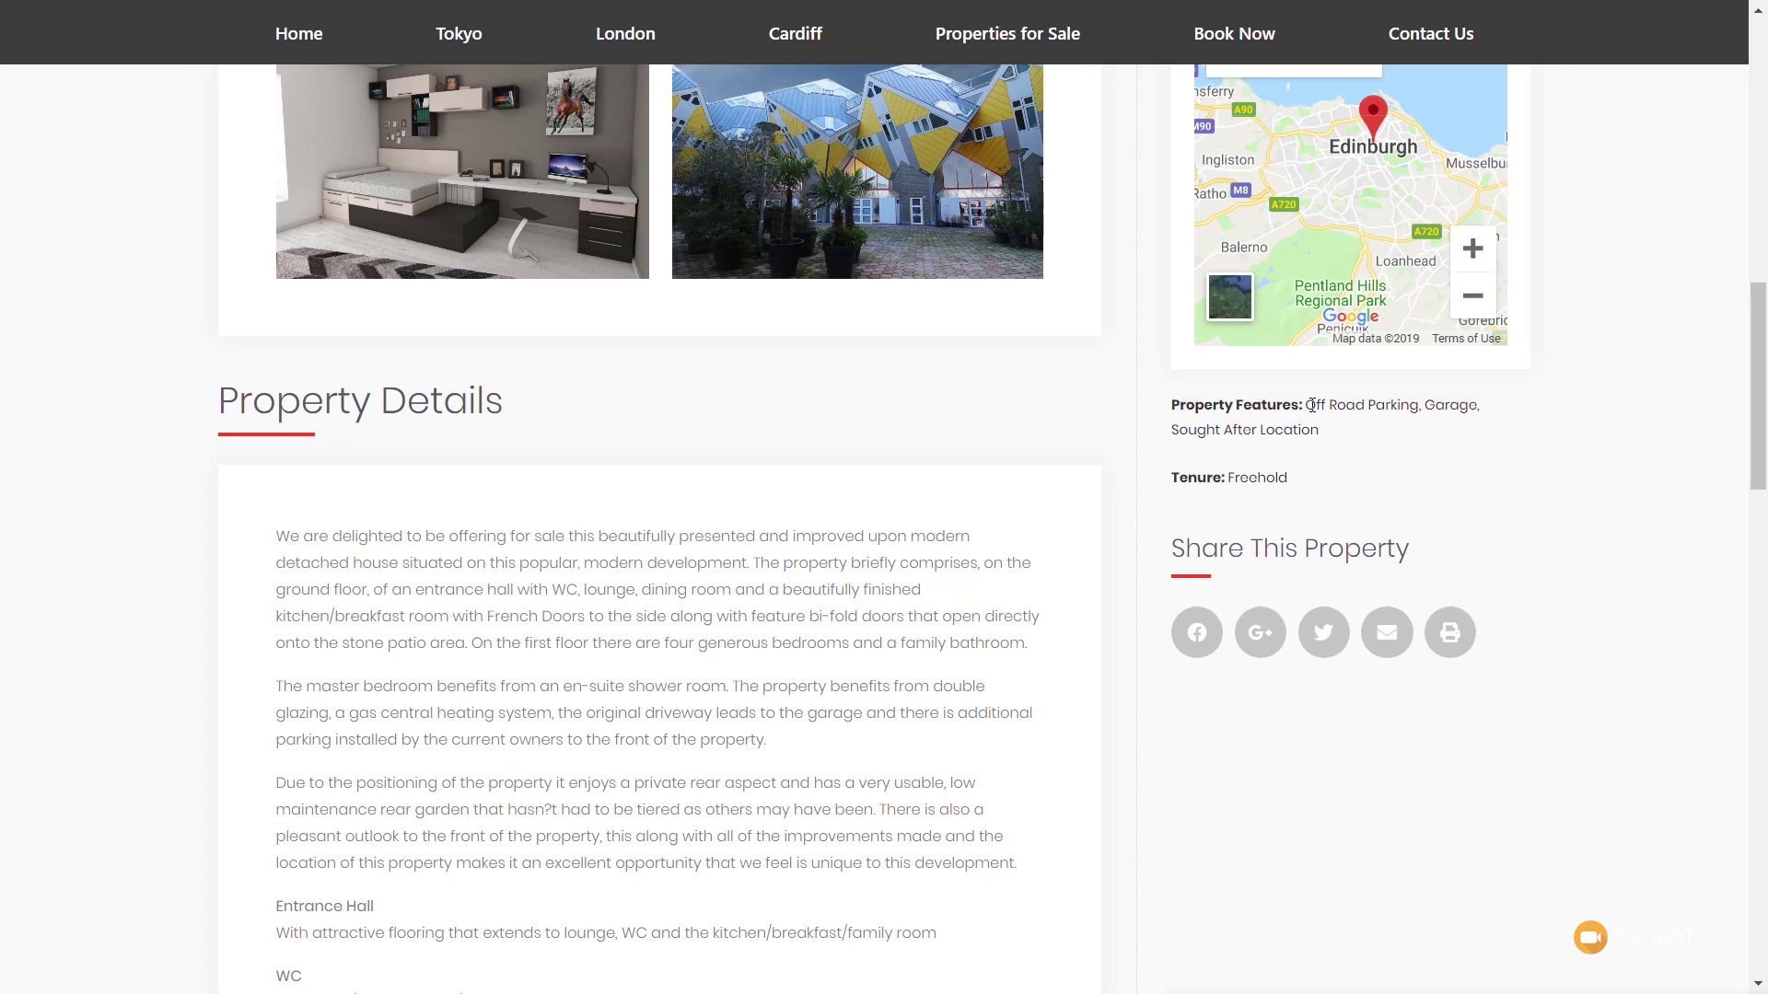
Highlight the listed property features text and scroll through the page to review it
drag(1308, 406, 1326, 428)
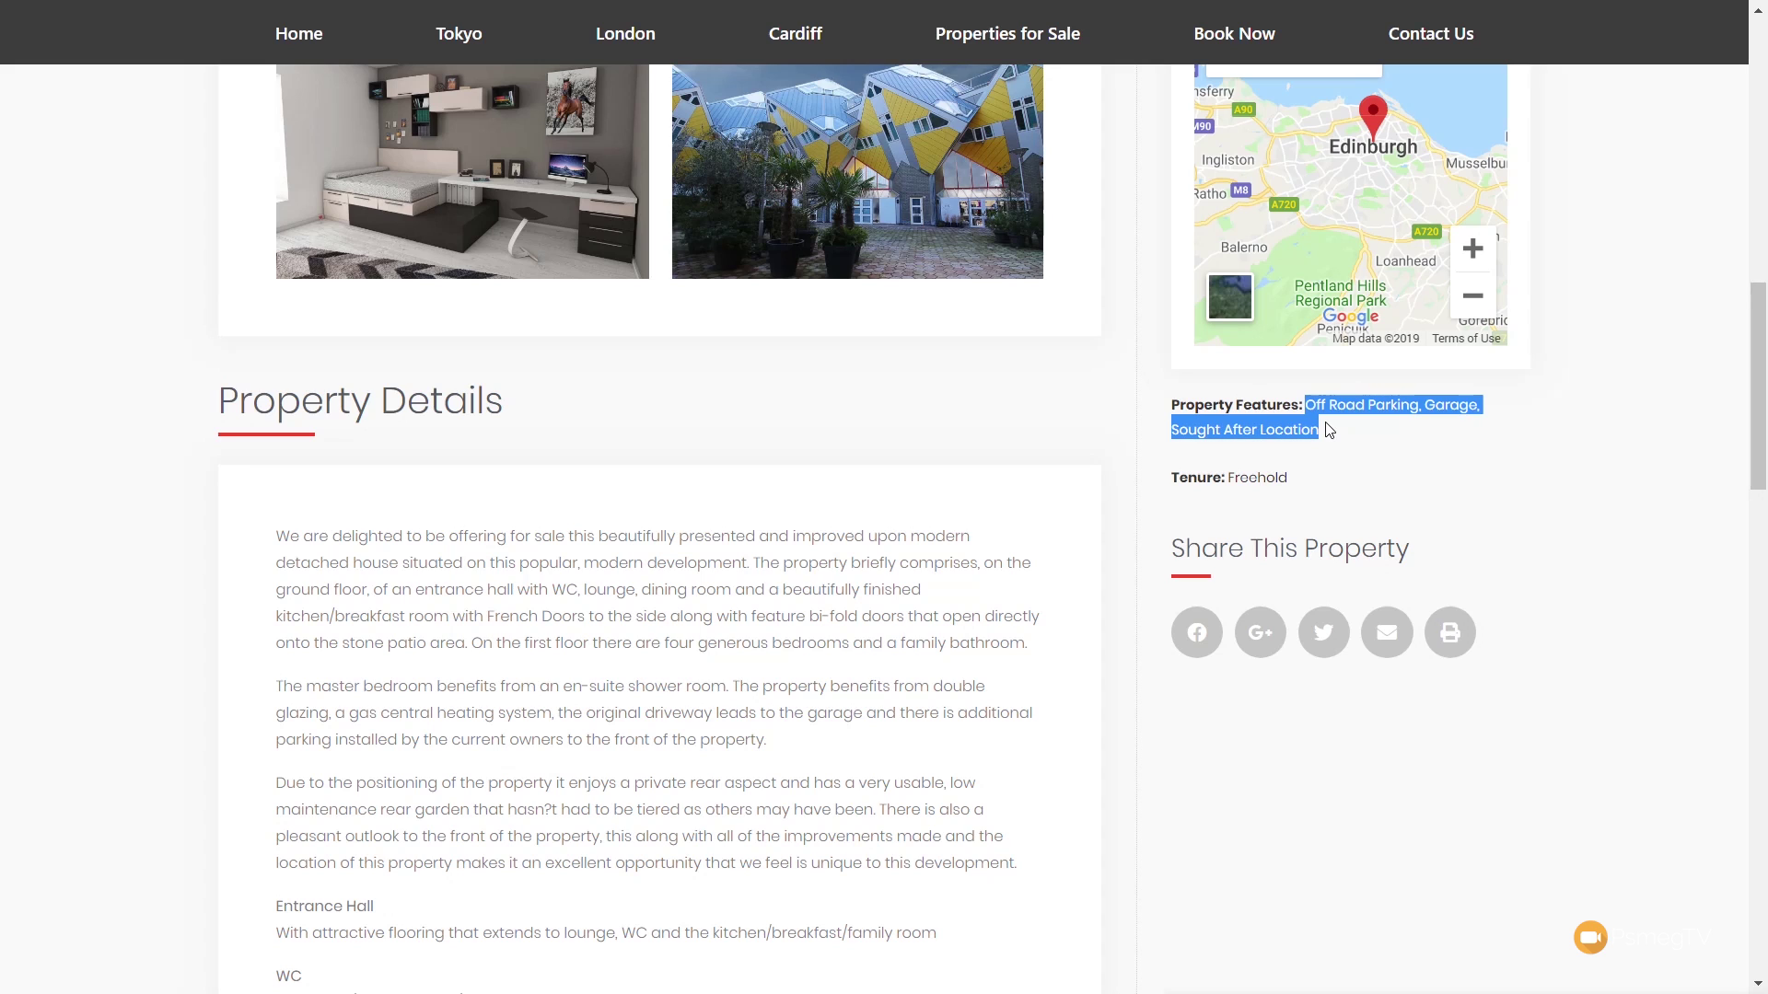
scroll(1067, 615, up, 10)
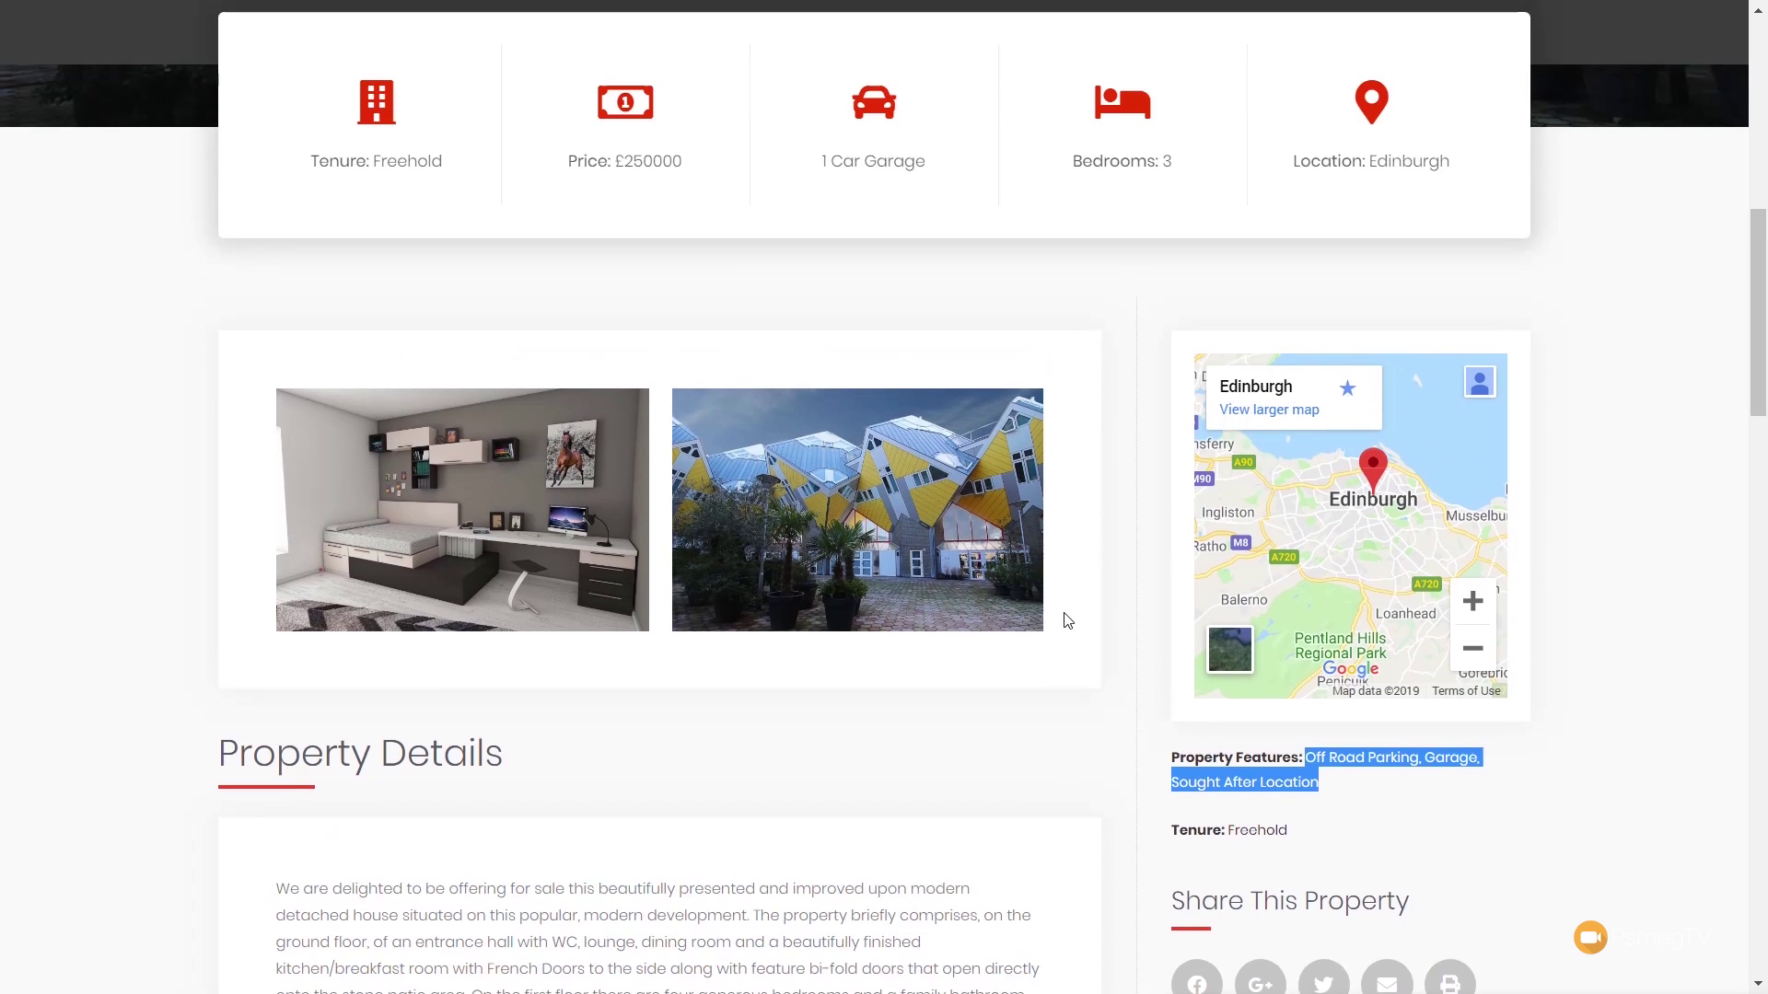
scroll(1067, 619, up, 2)
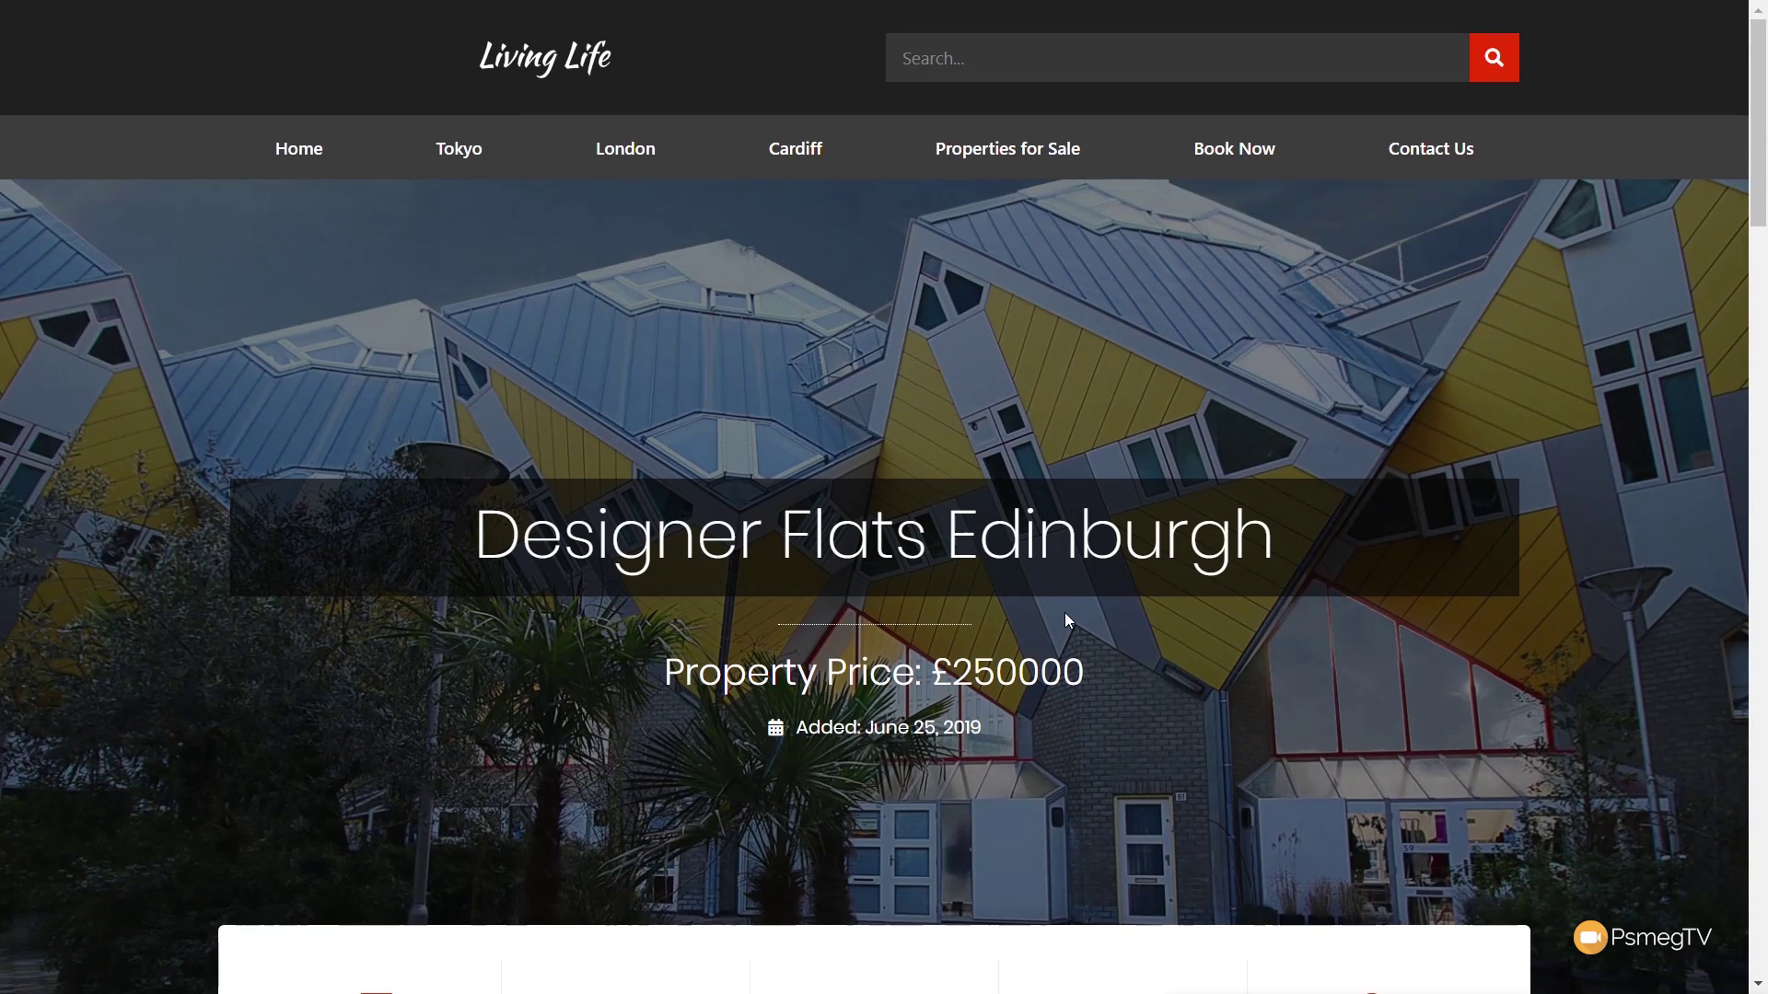
scroll(1068, 620, down, 4)
scroll(1068, 621, down, 3)
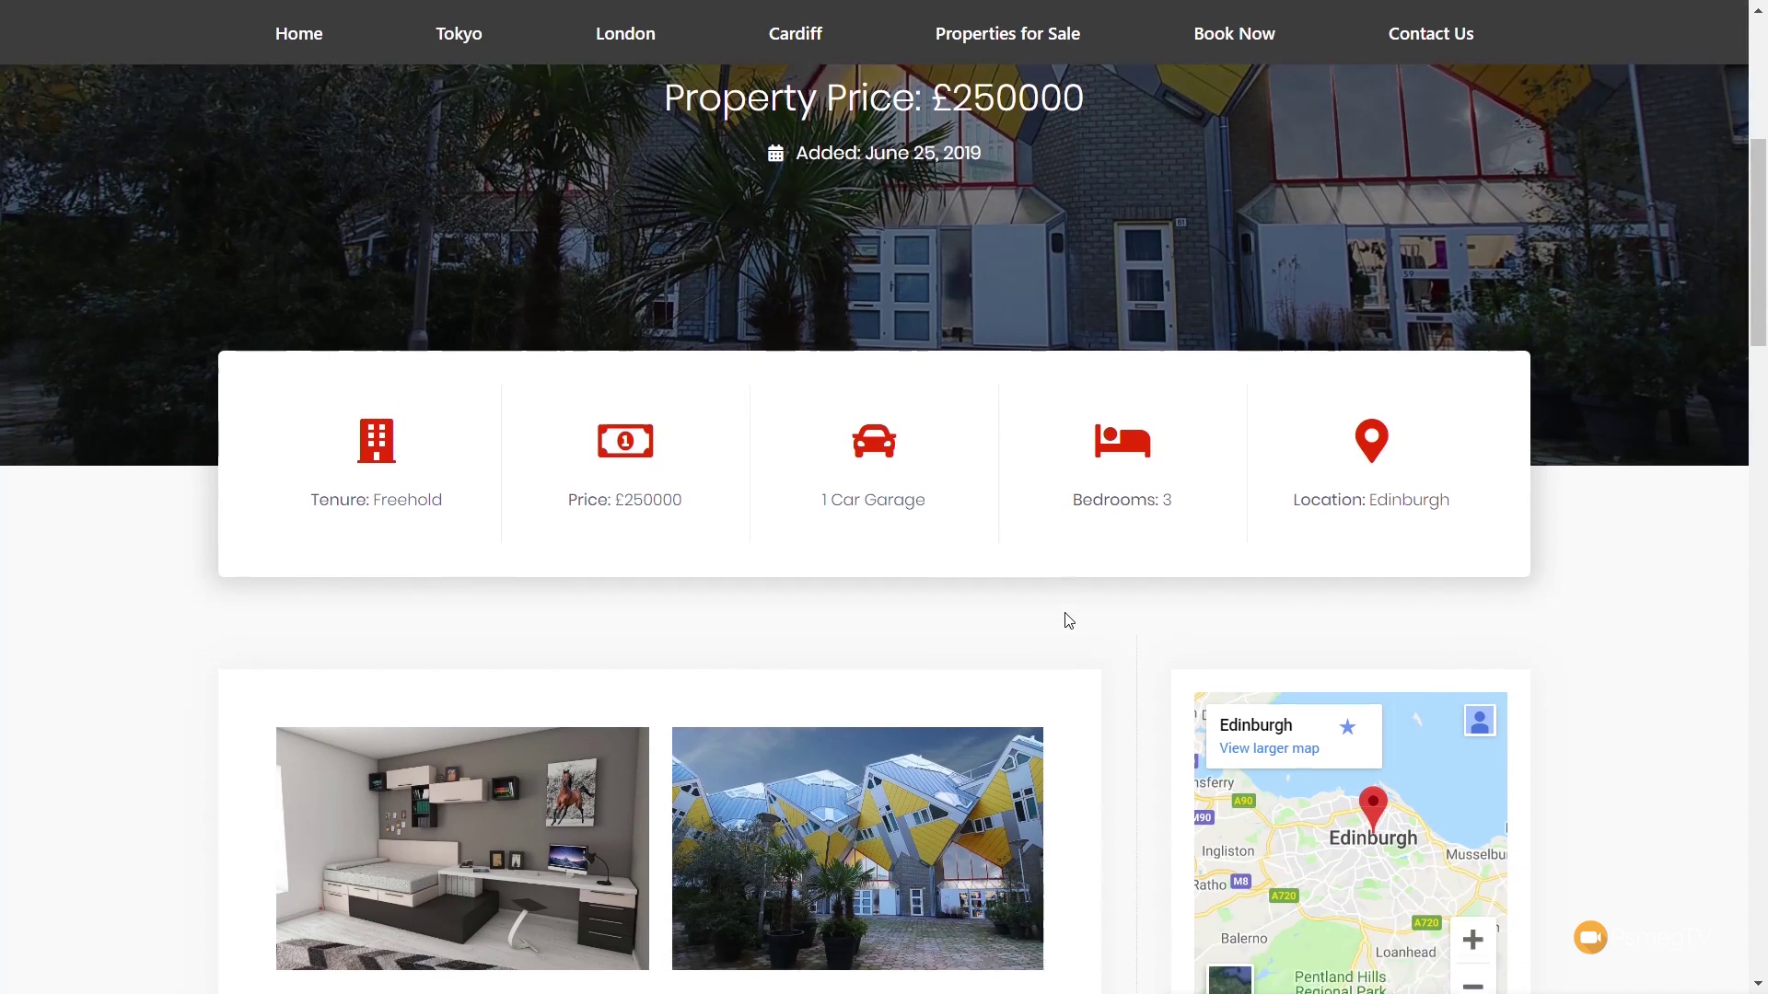
scroll(1068, 621, down, 1)
scroll(1068, 620, down, 5)
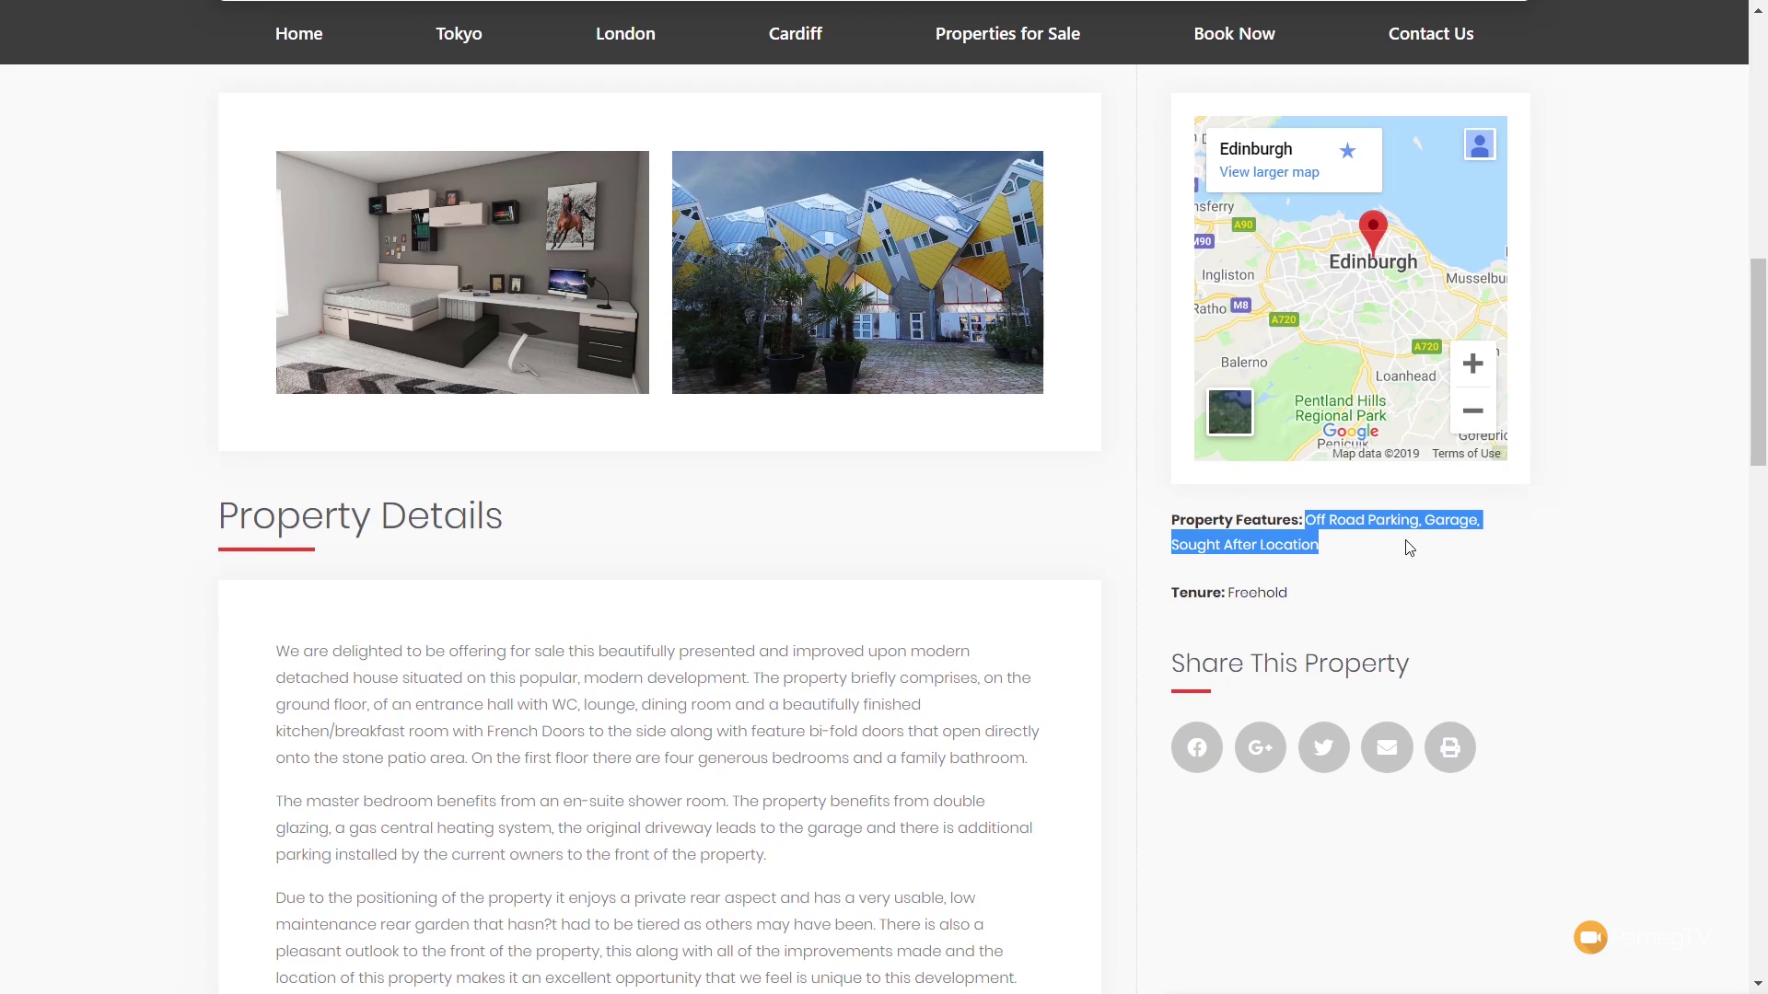
Install the Font Awesome plugin found by searching 'font awesome 5', then activate it
click(1365, 560)
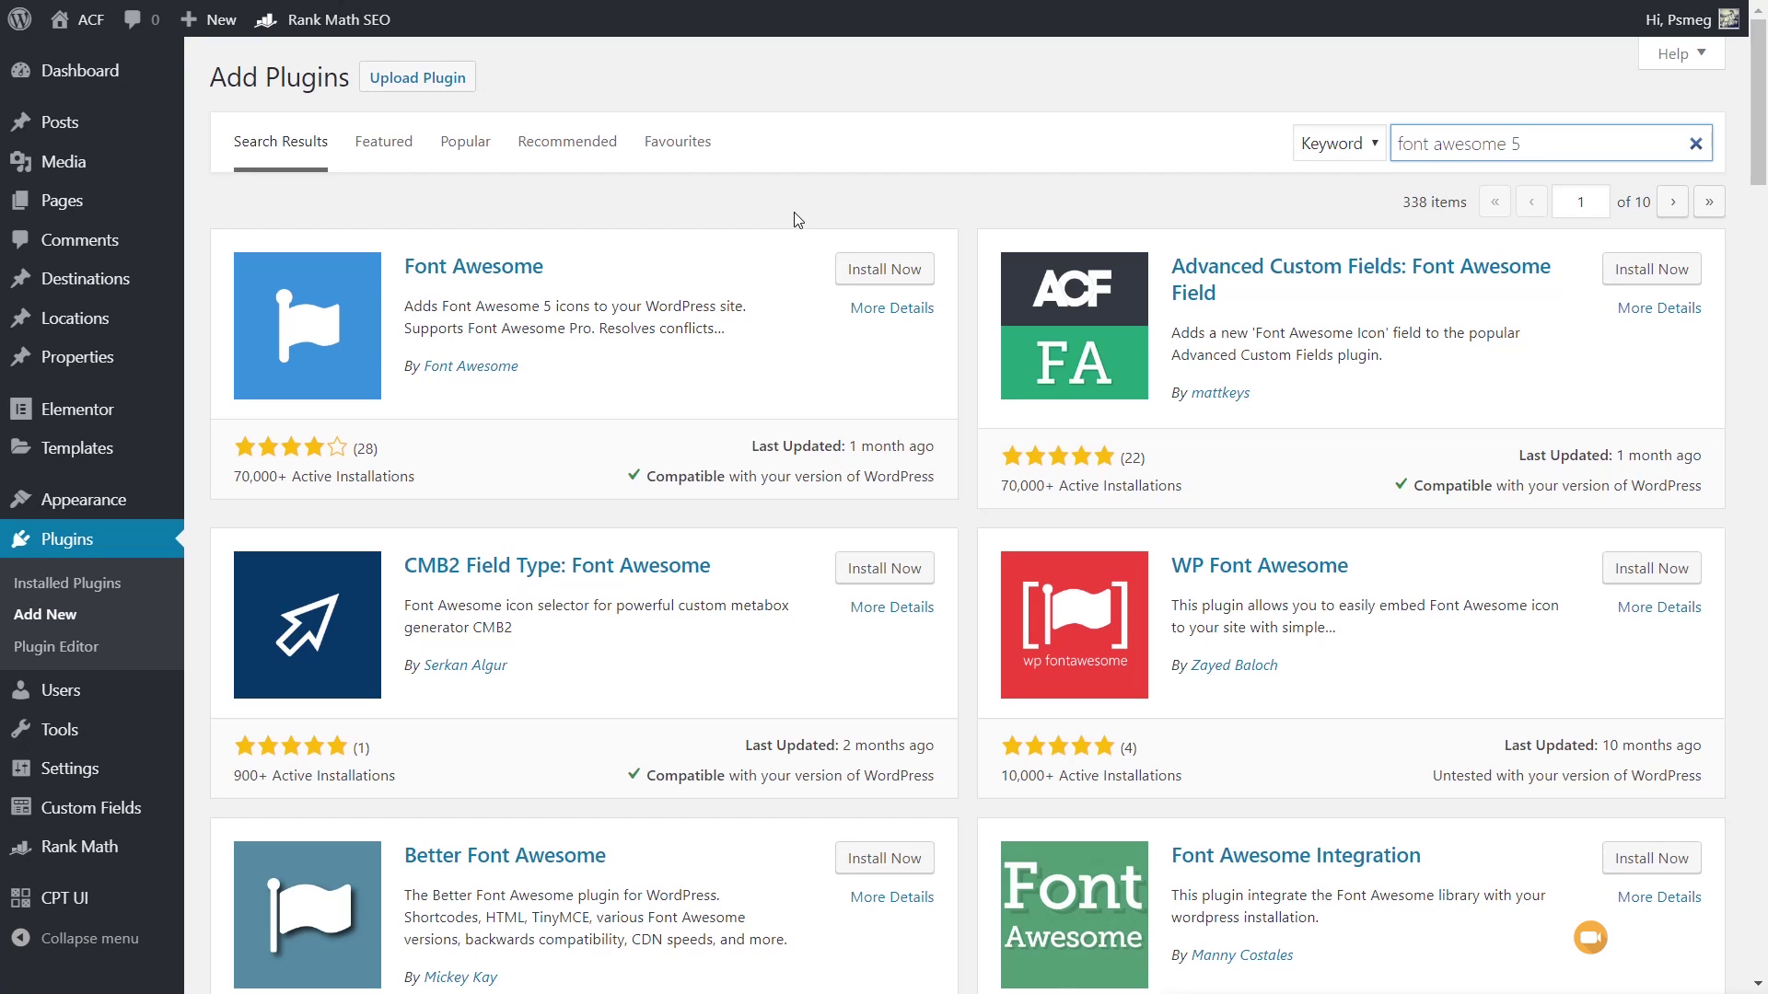
click(907, 276)
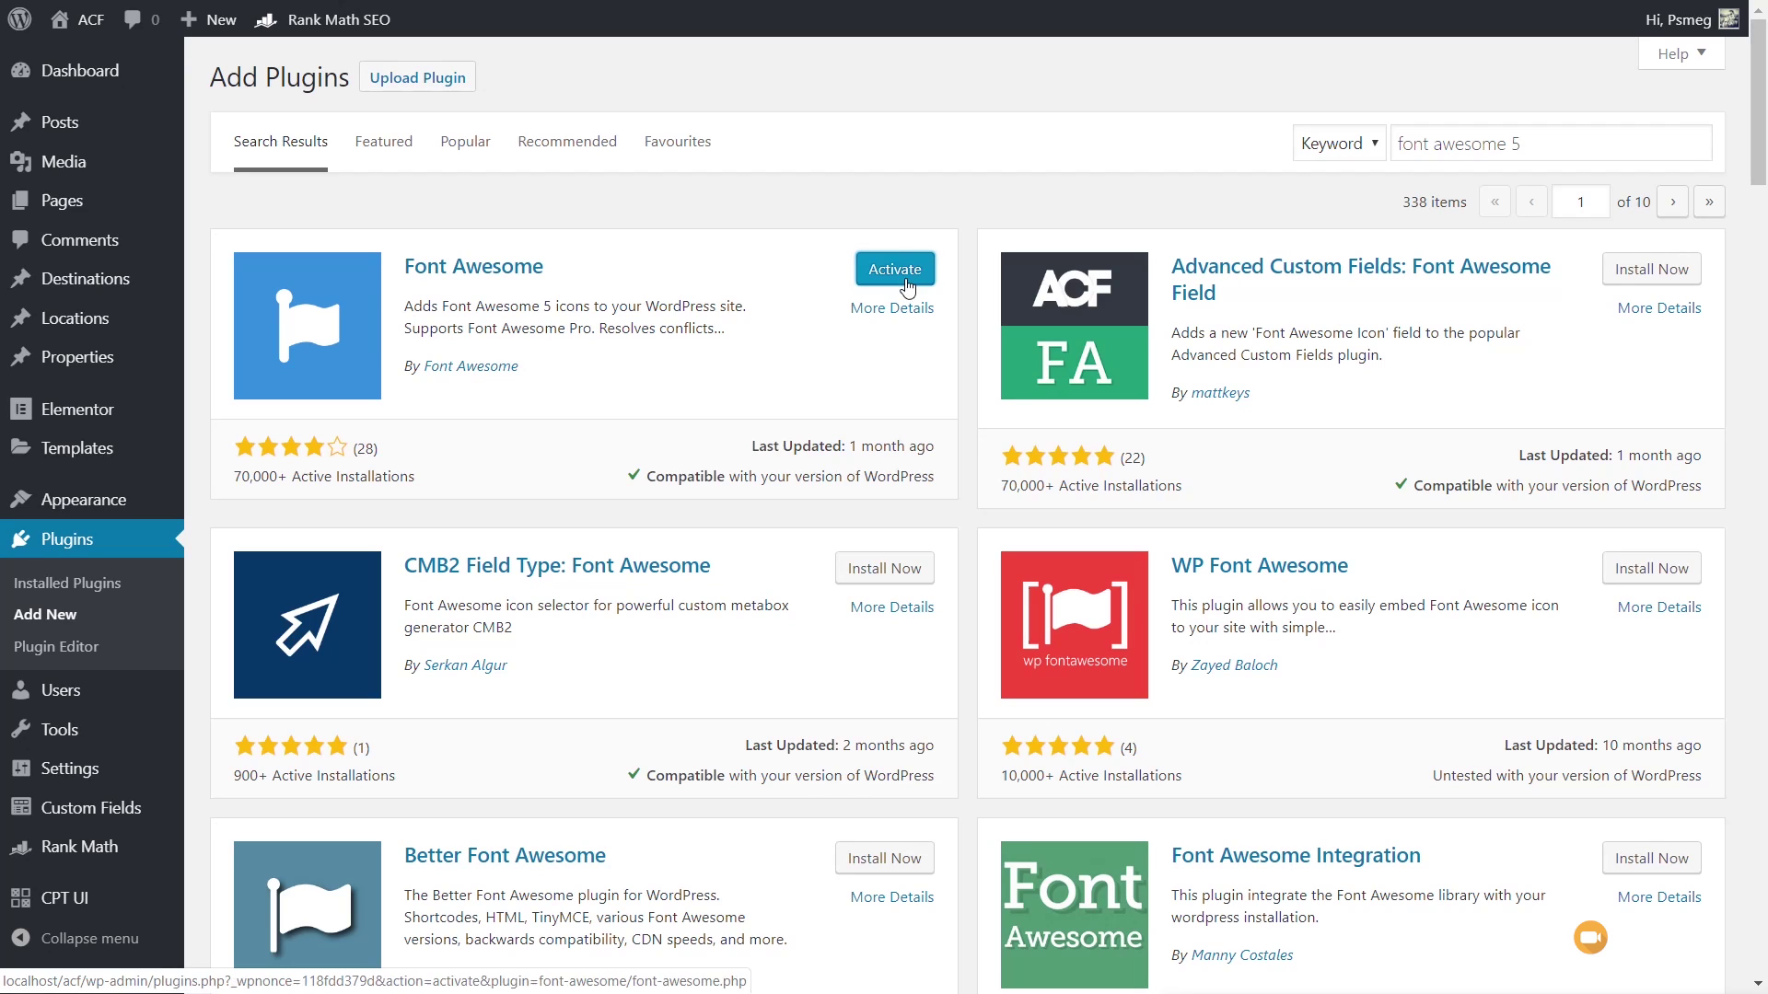
click(908, 287)
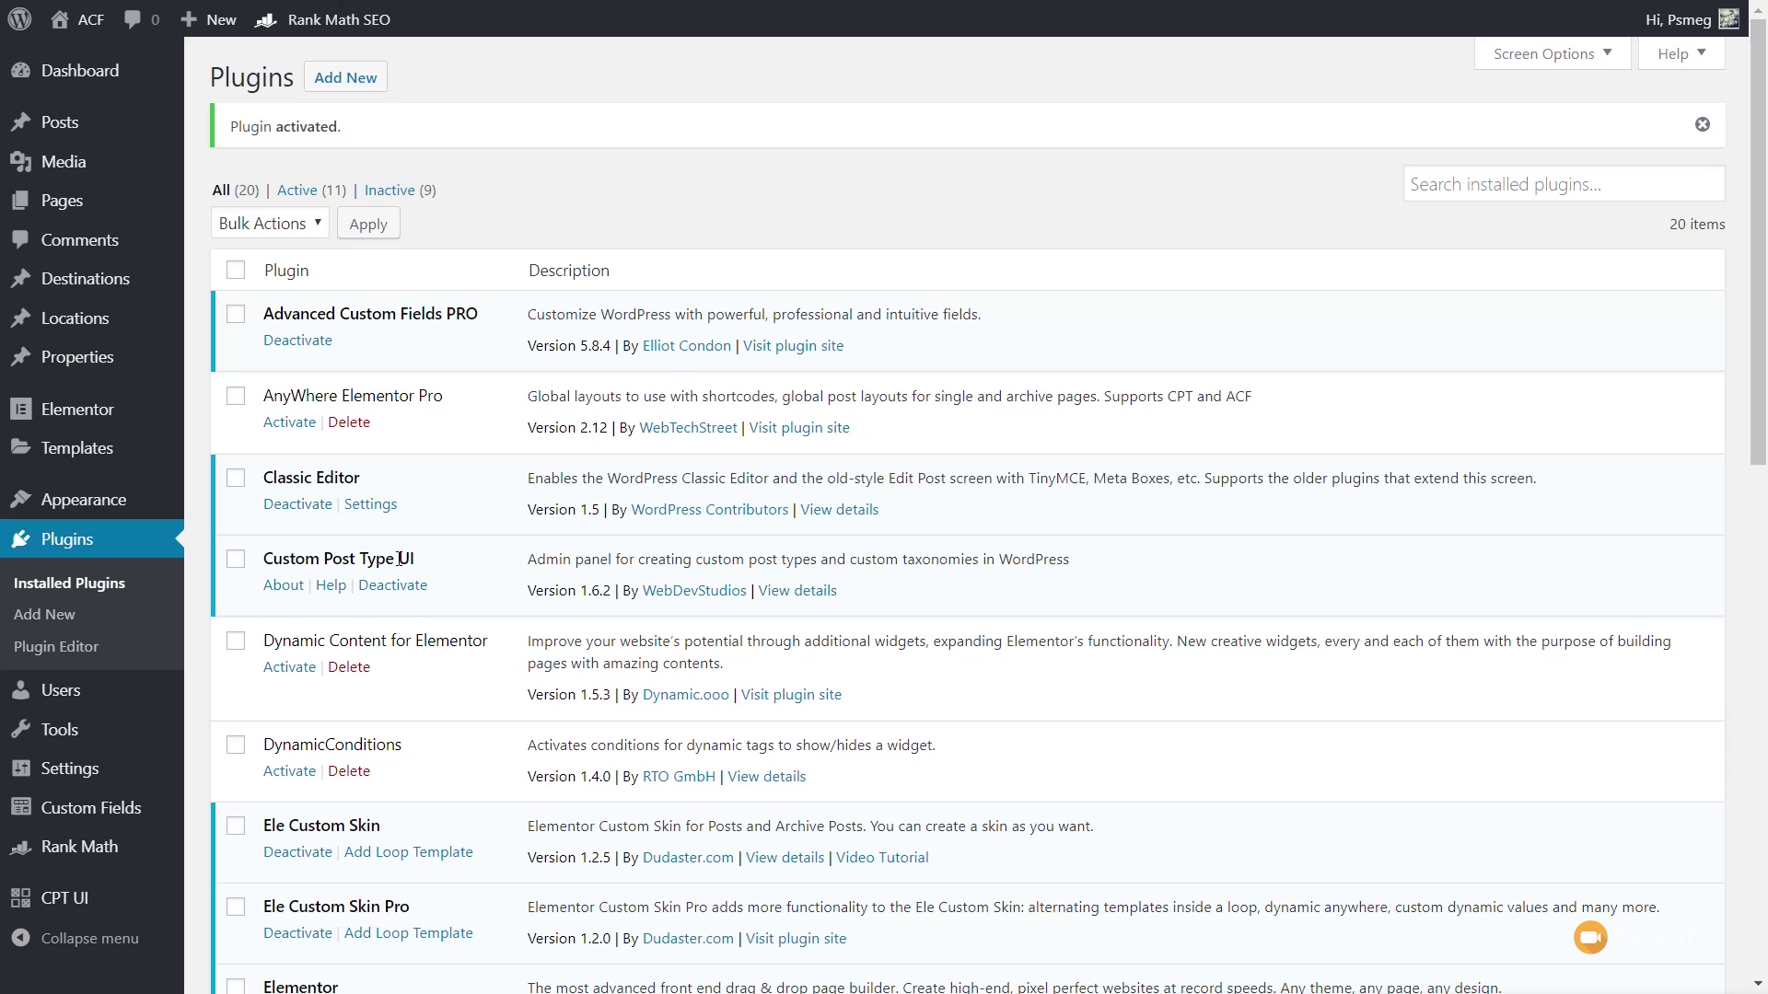
Open the Property field group from Custom Fields > Field Groups
mouse_move(57, 808)
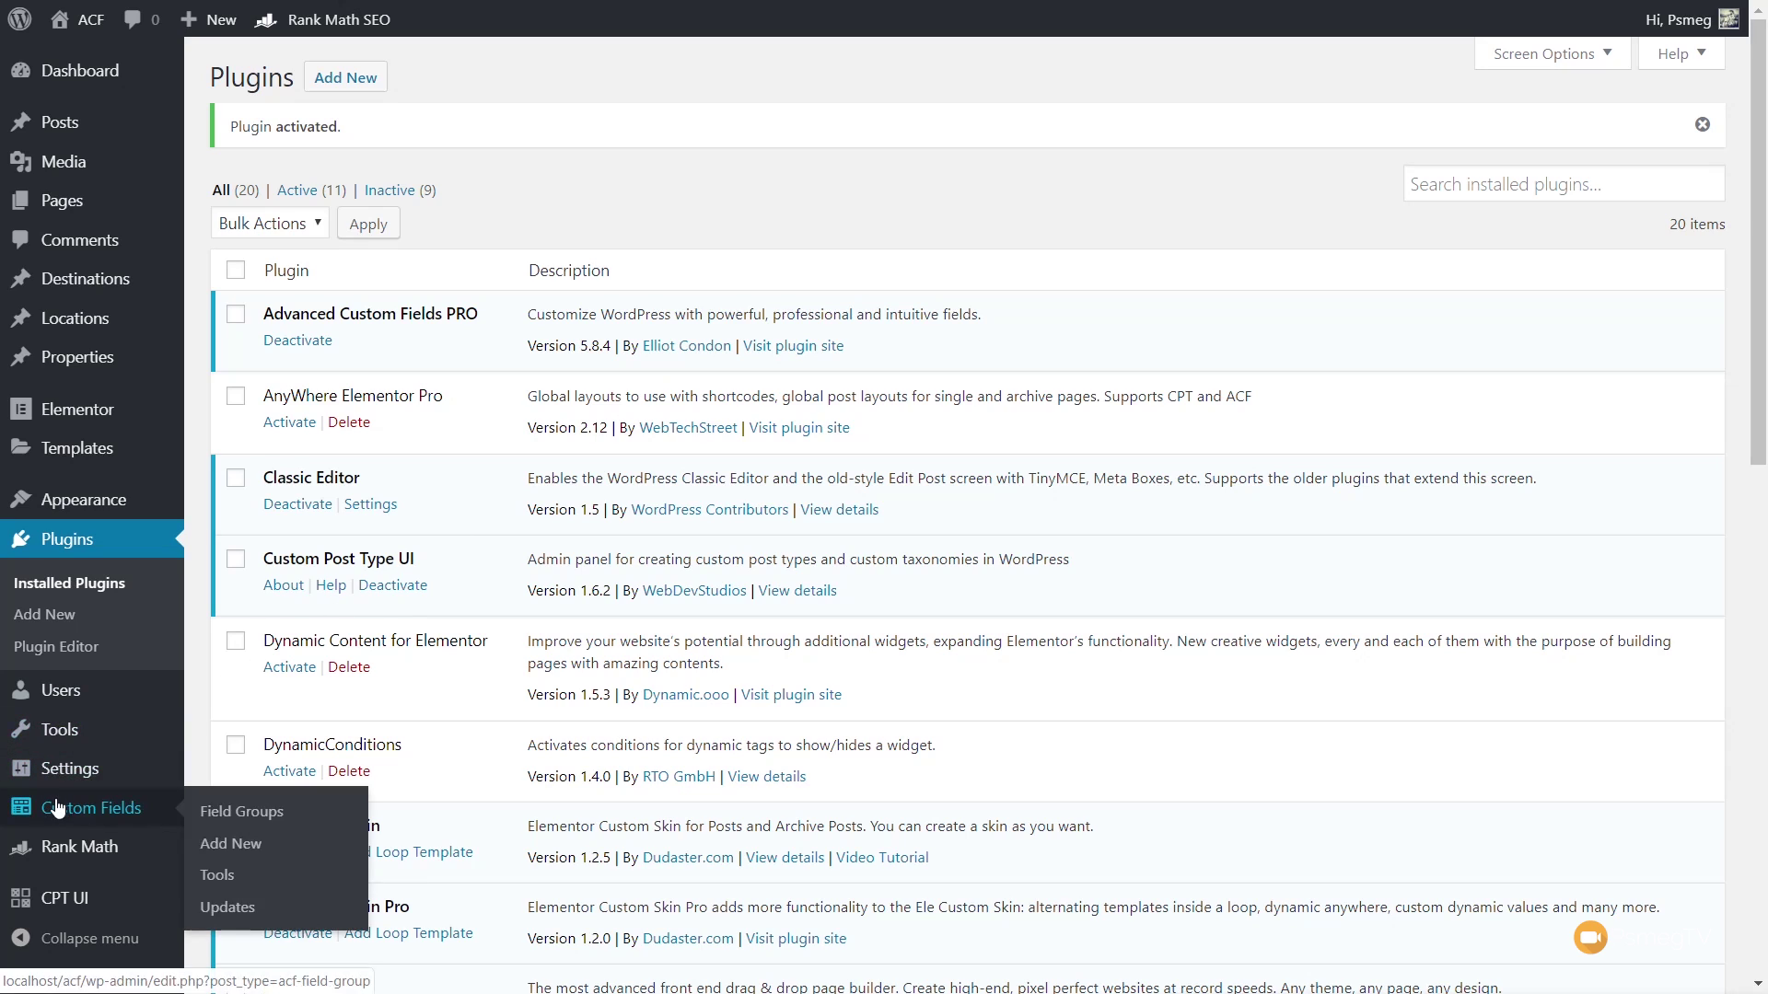
click(240, 823)
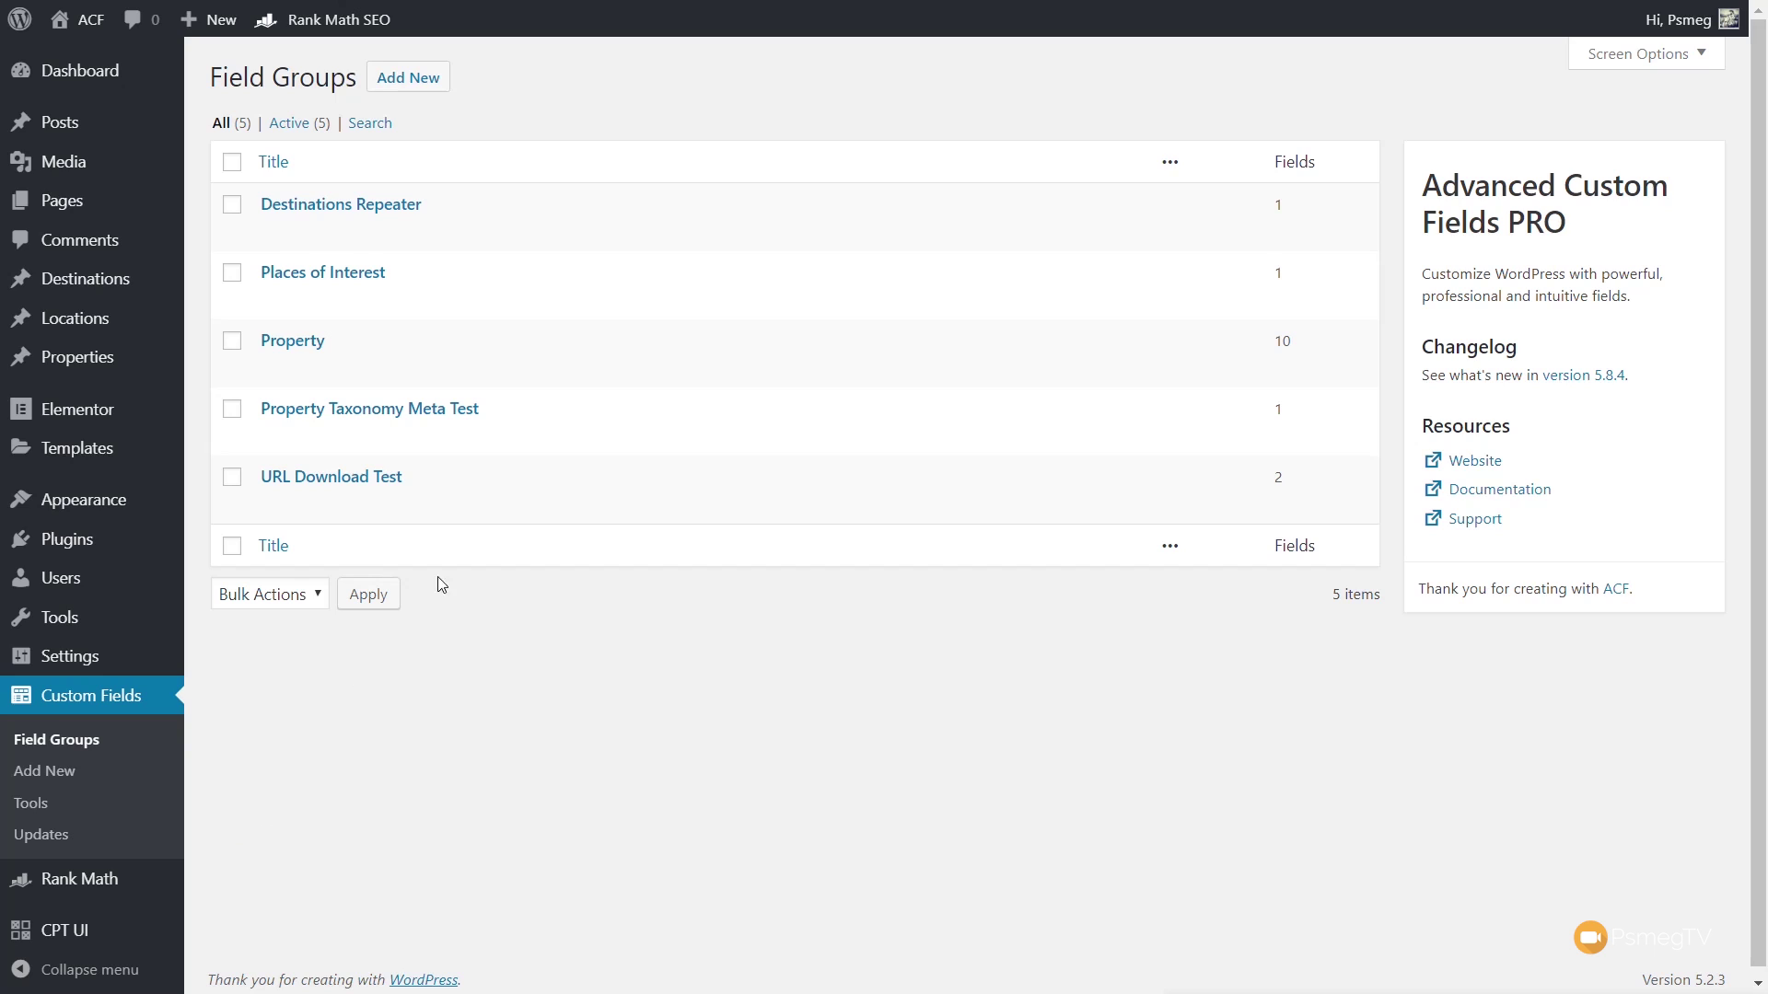
click(282, 348)
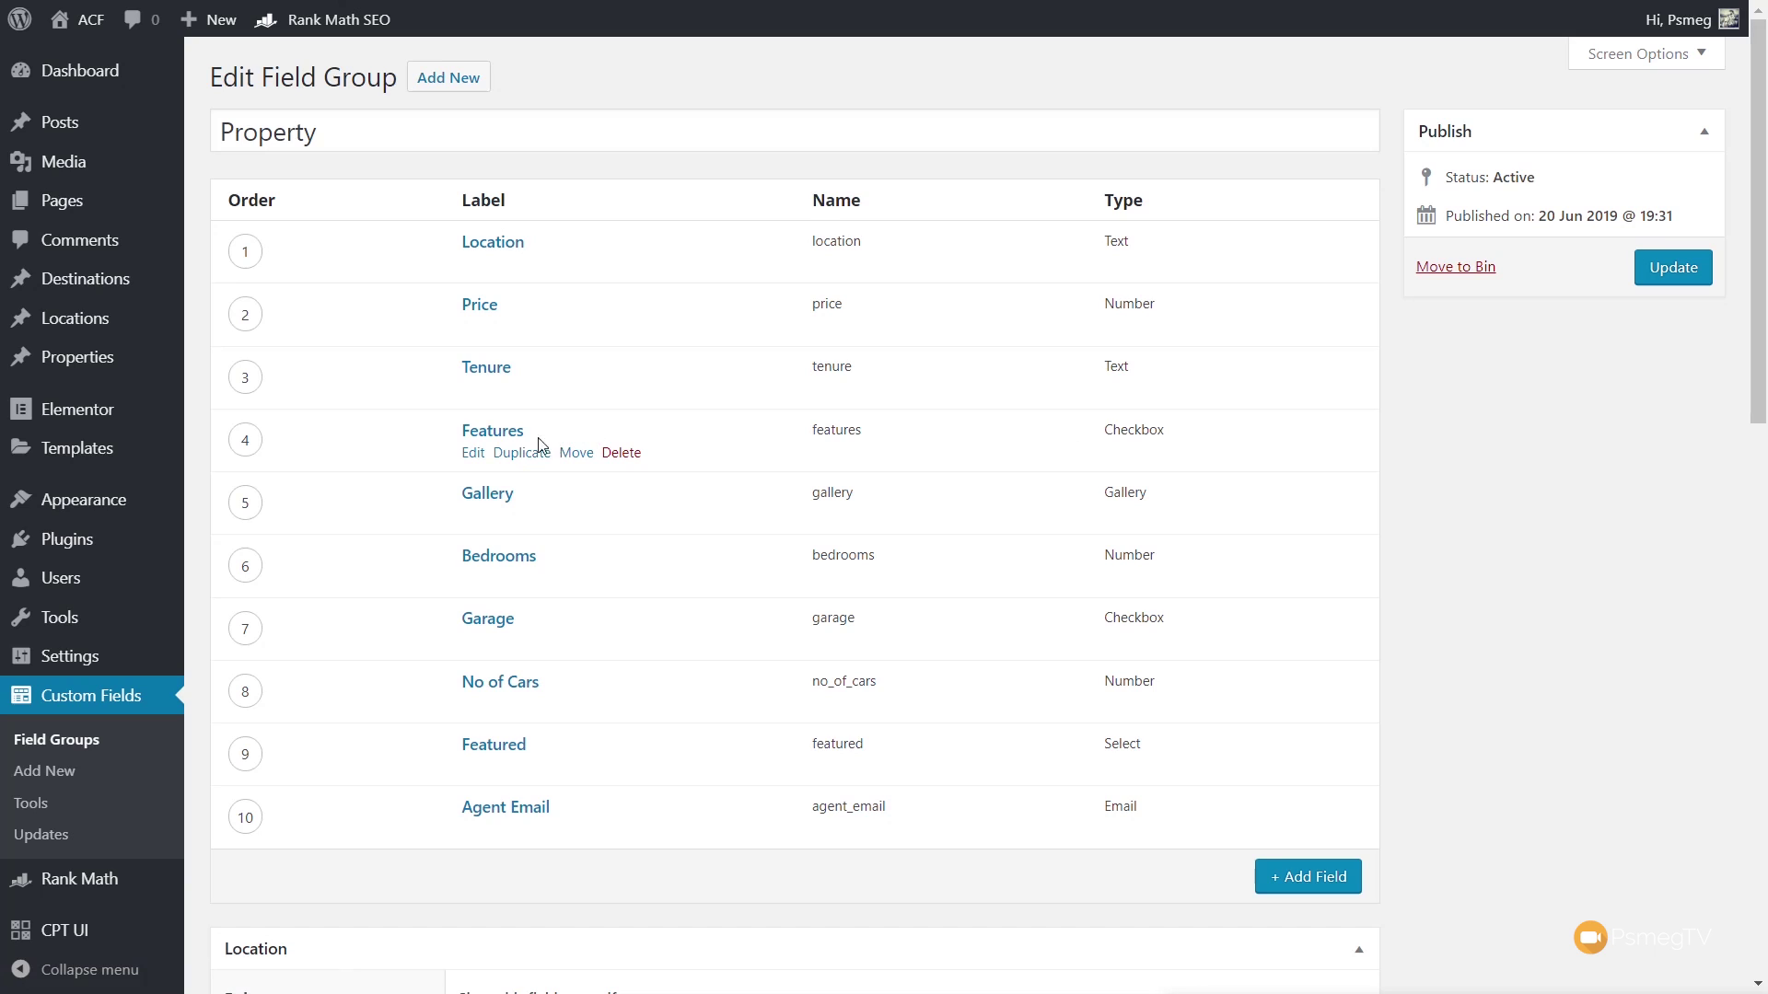
Expand the Features field and delete its five existing choices
click(506, 440)
scroll(852, 585, down, 4)
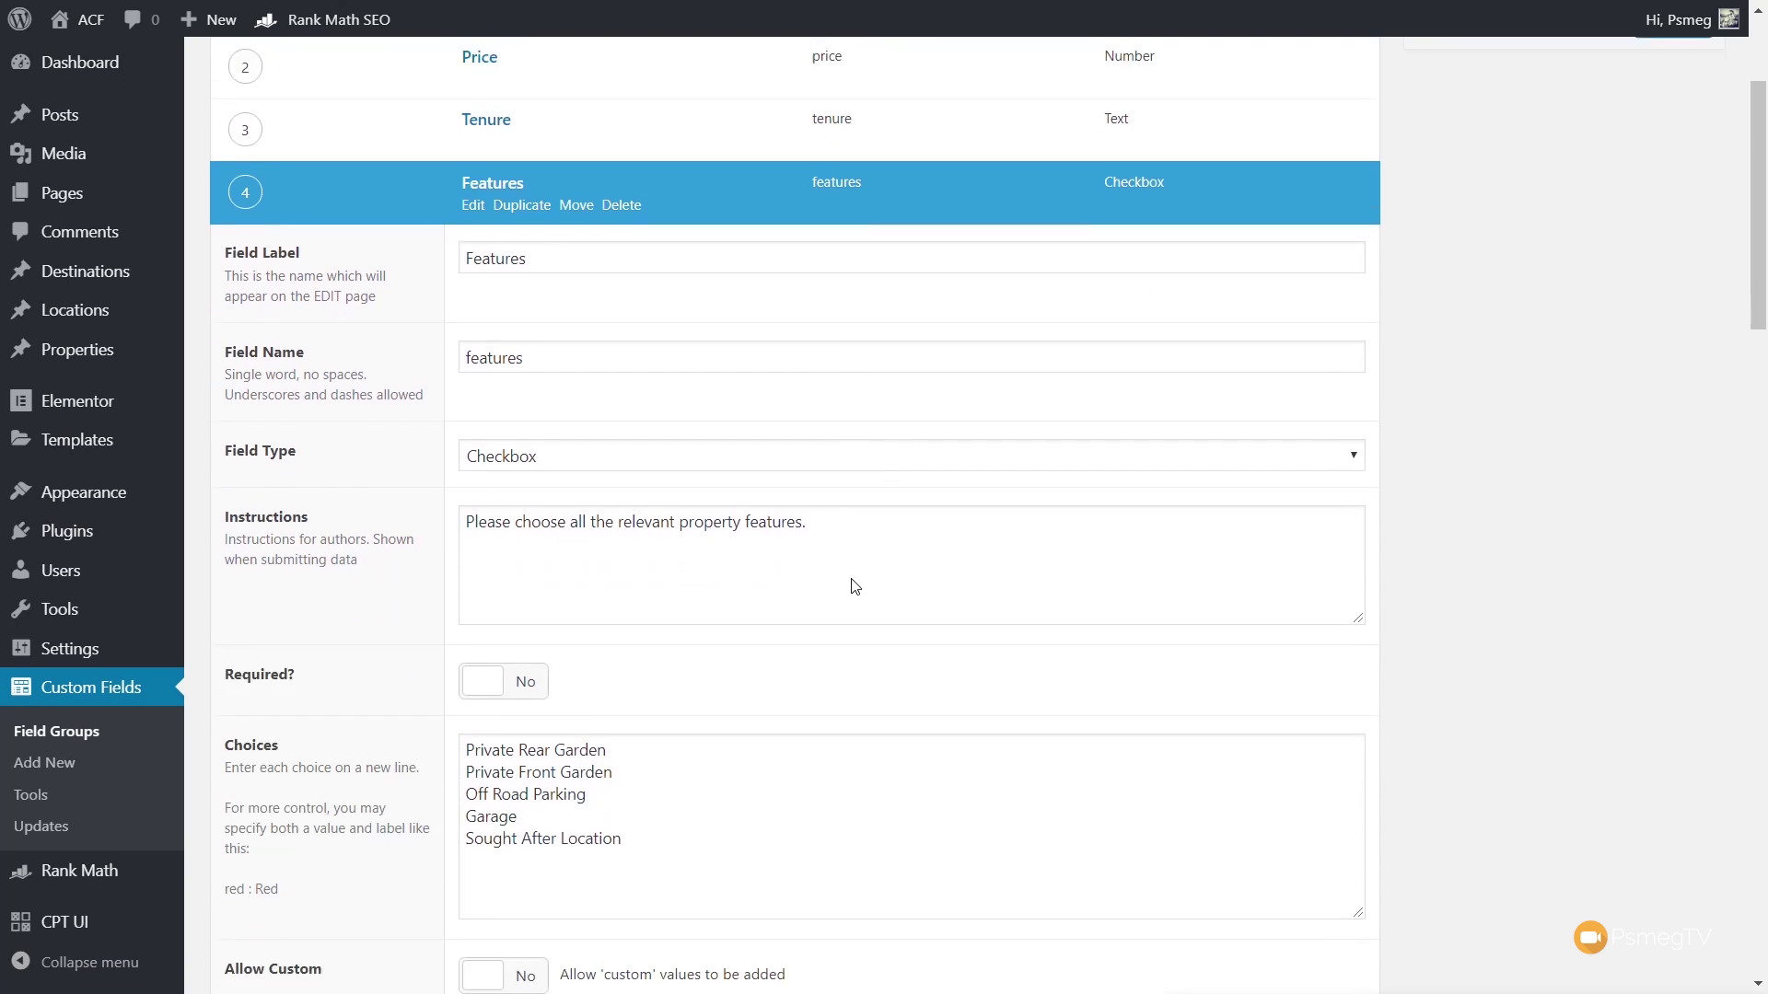
scroll(854, 580, down, 1)
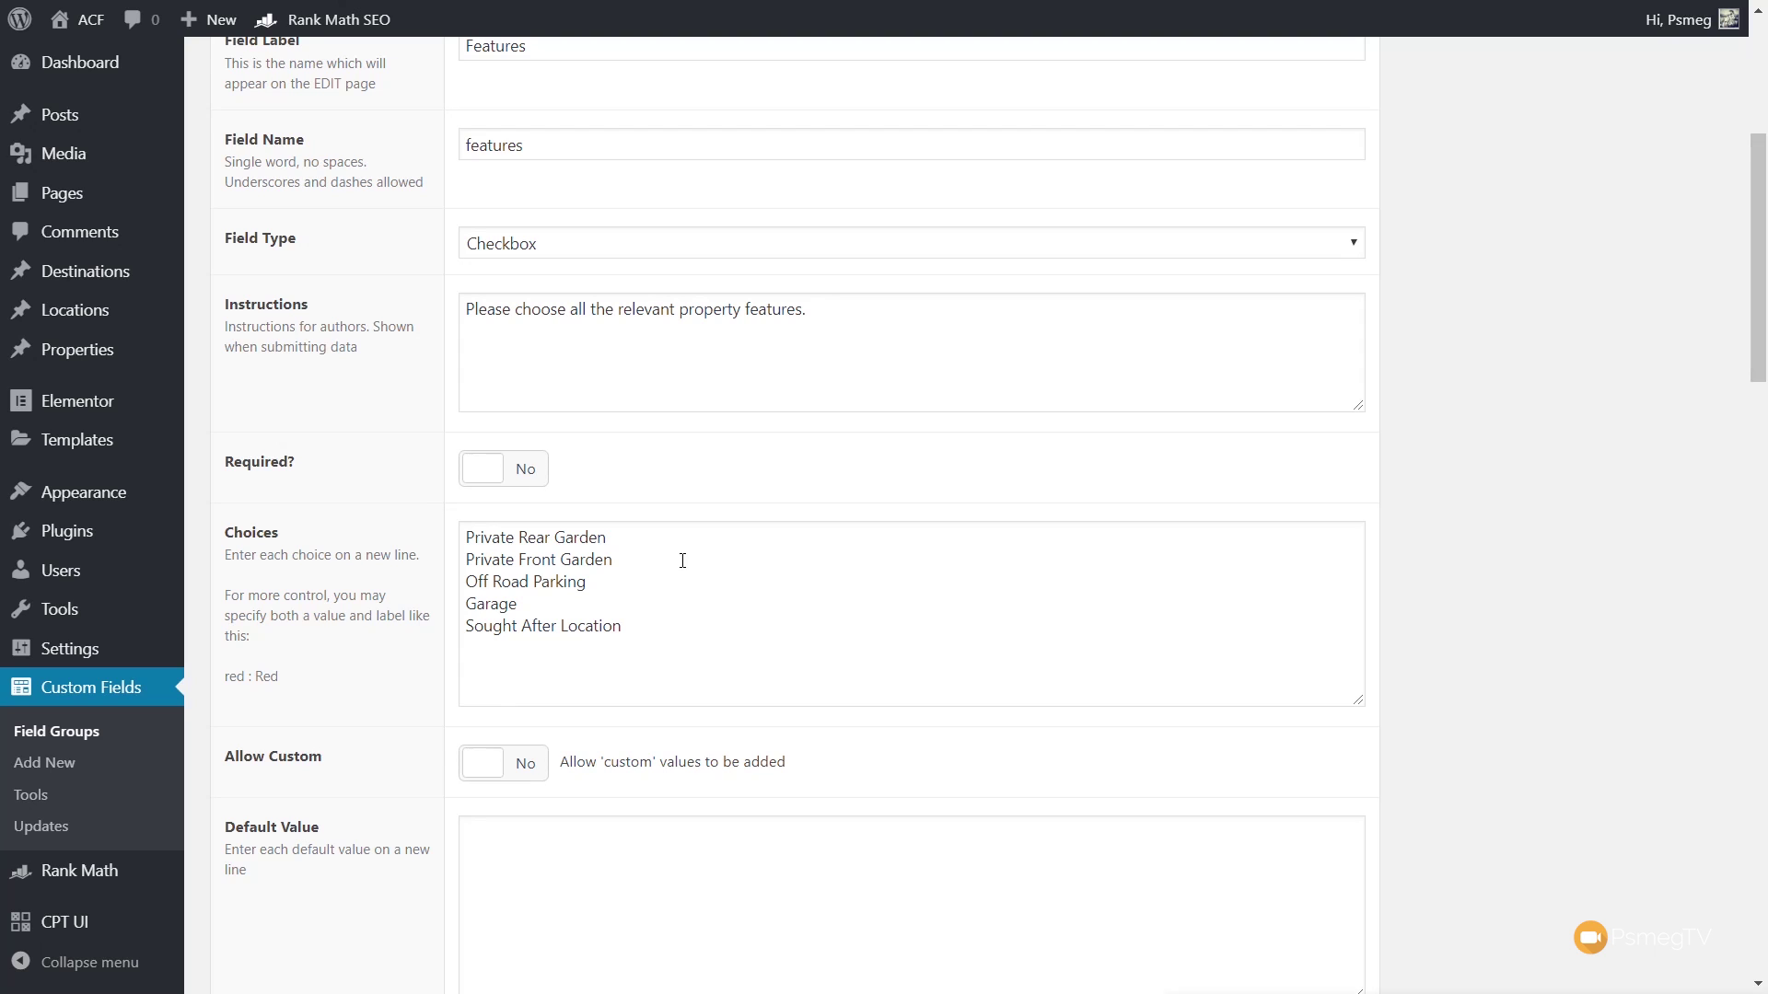
click(650, 540)
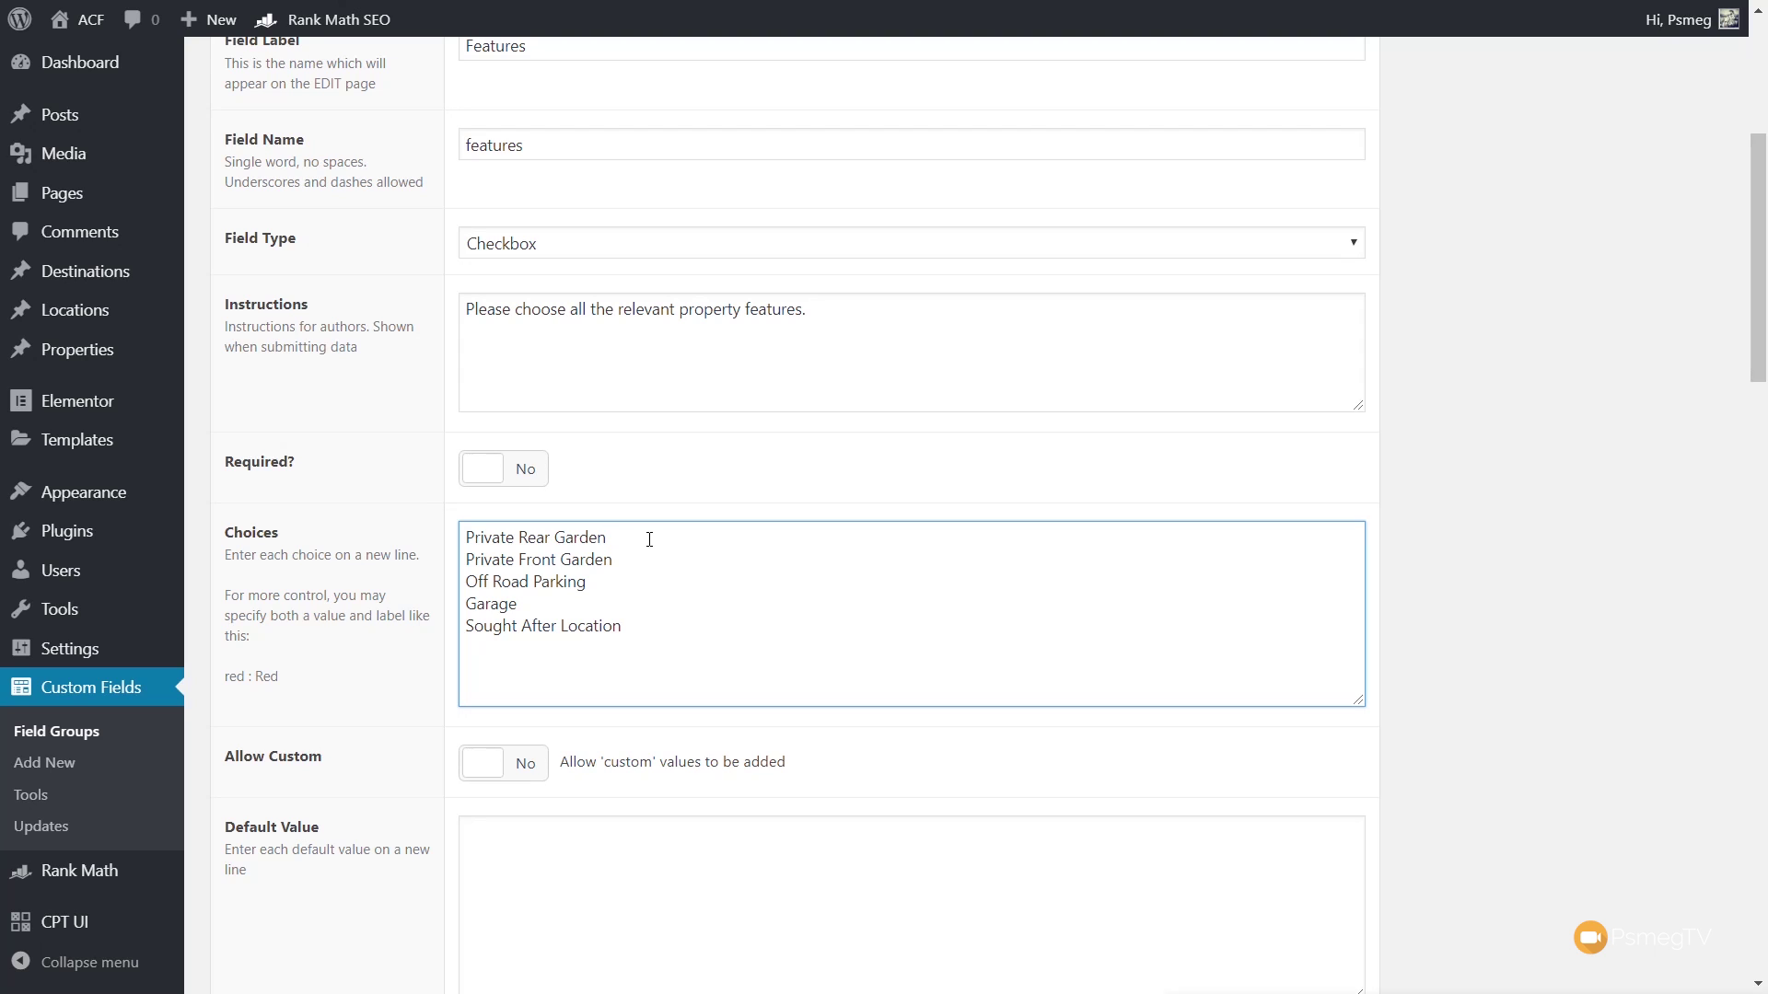
click(638, 735)
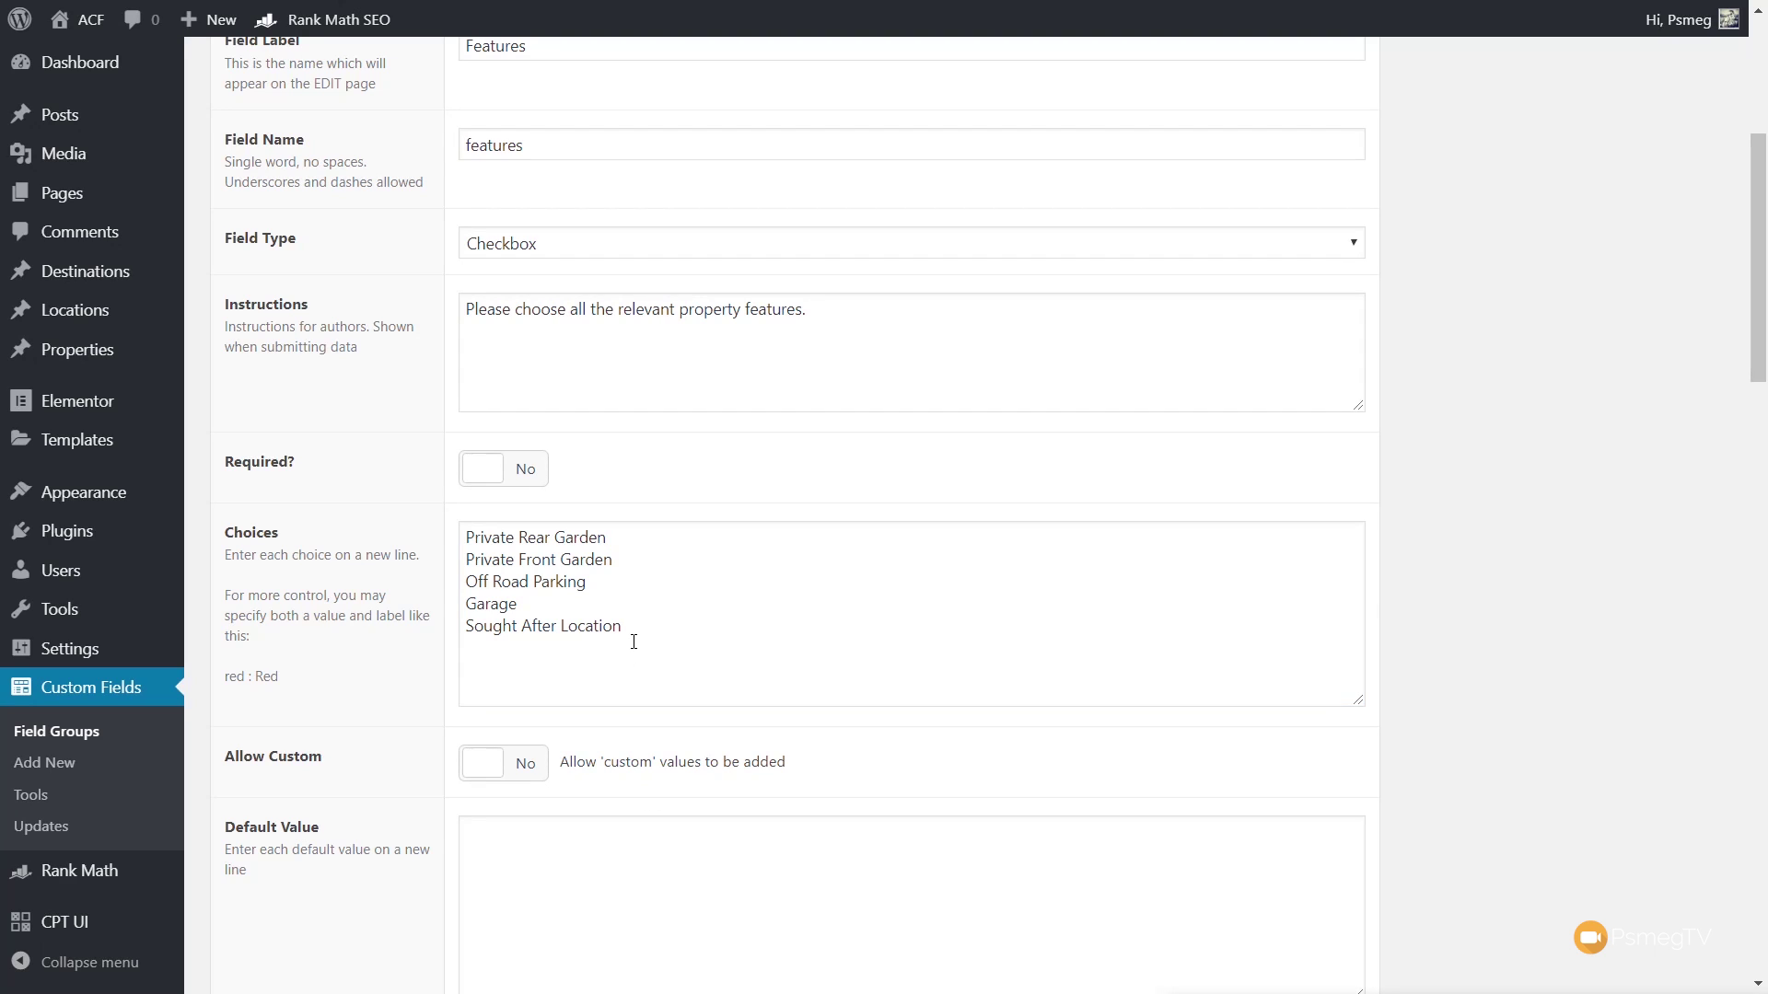
drag(634, 642, 462, 517)
key(BackSpace)
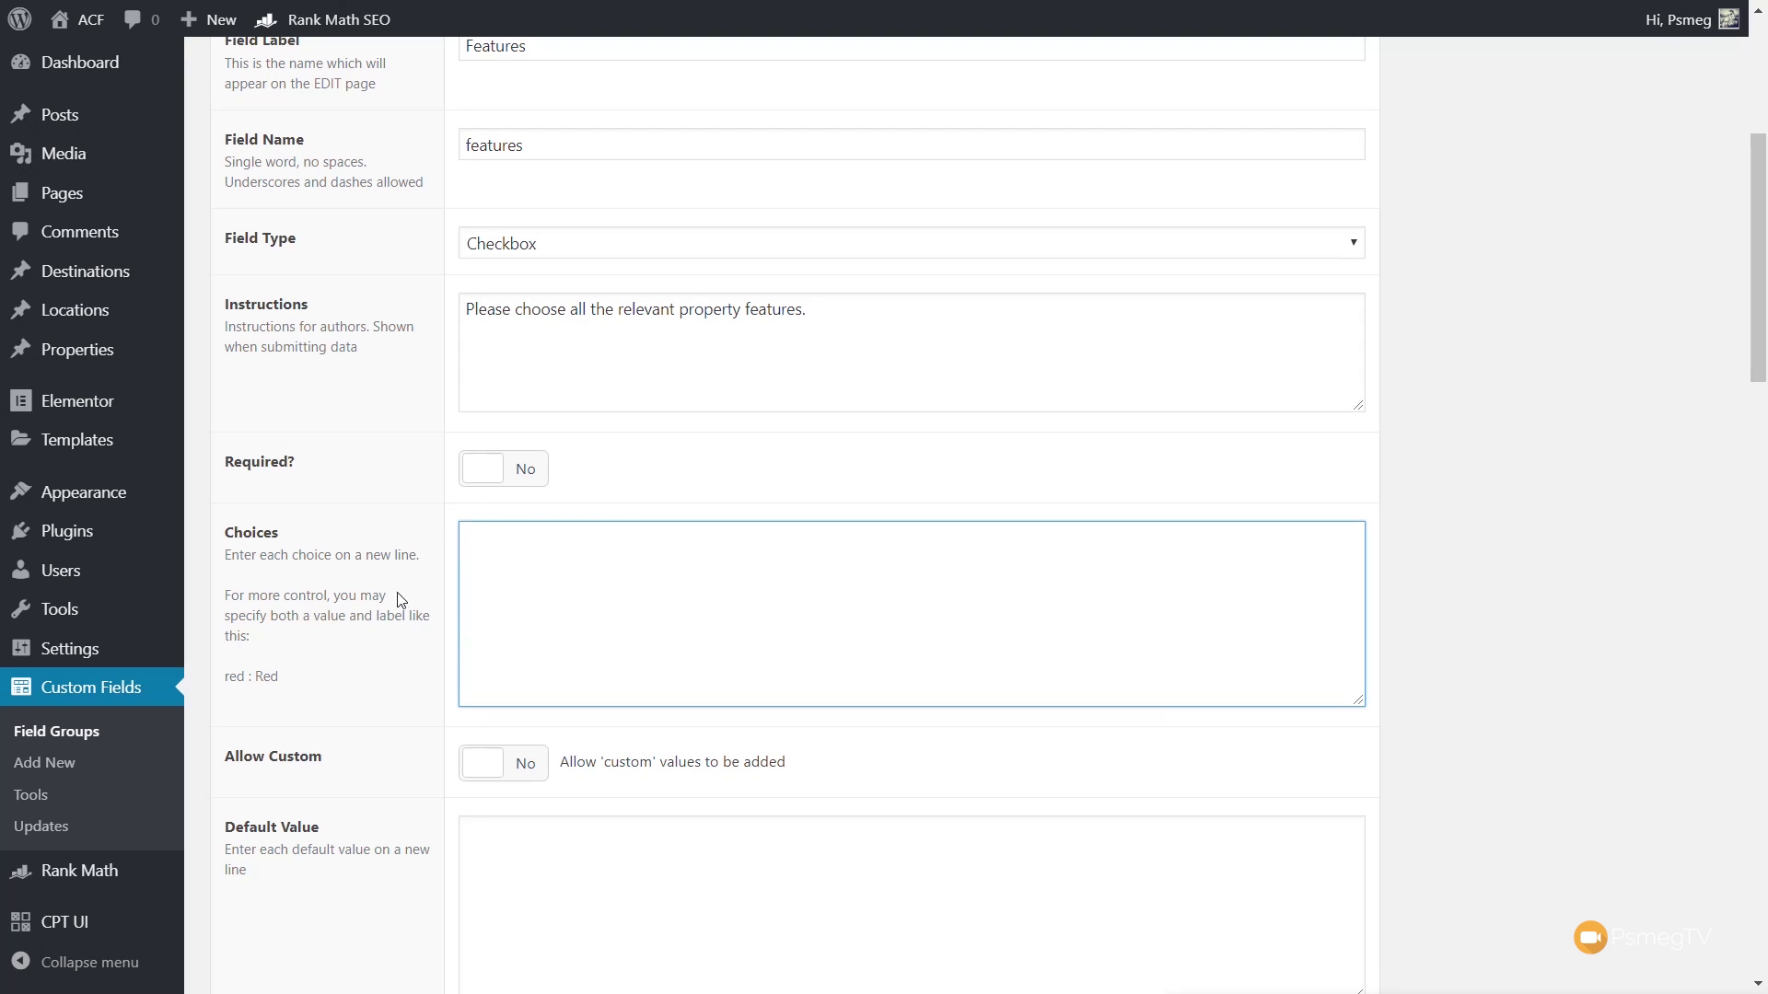
Start the empty choice list with a new 'Free WiFi' entry
drag(282, 682, 226, 686)
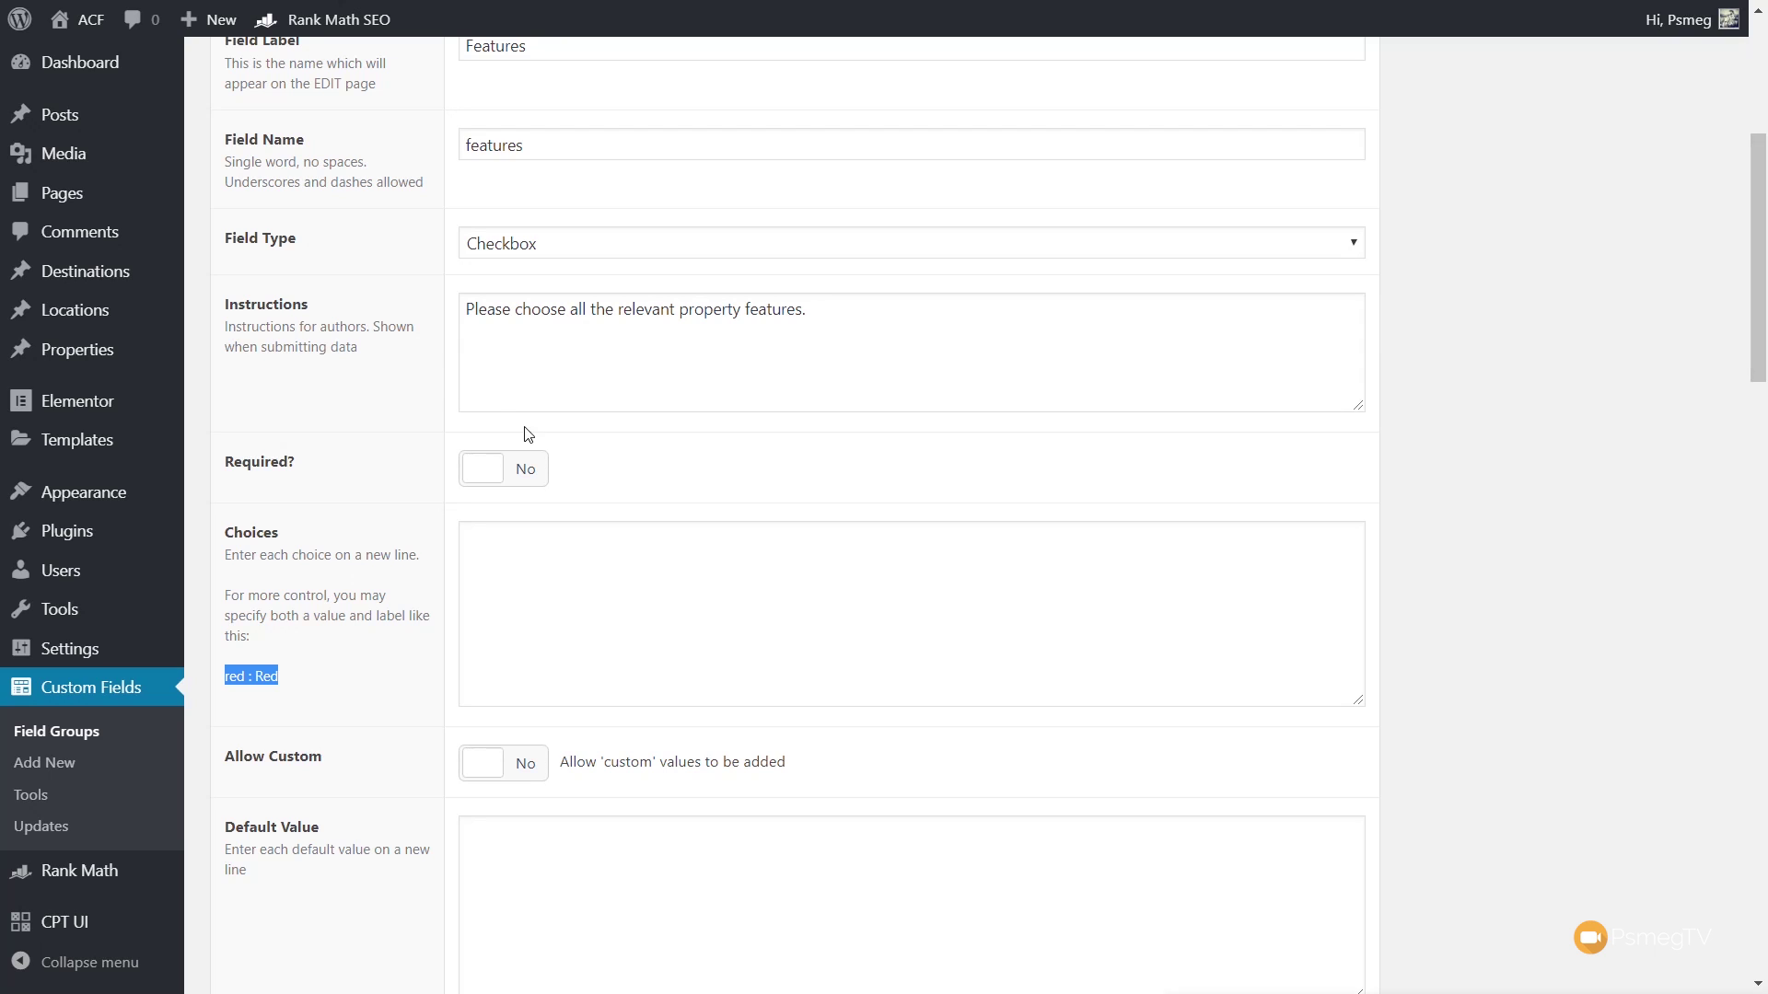
click(577, 565)
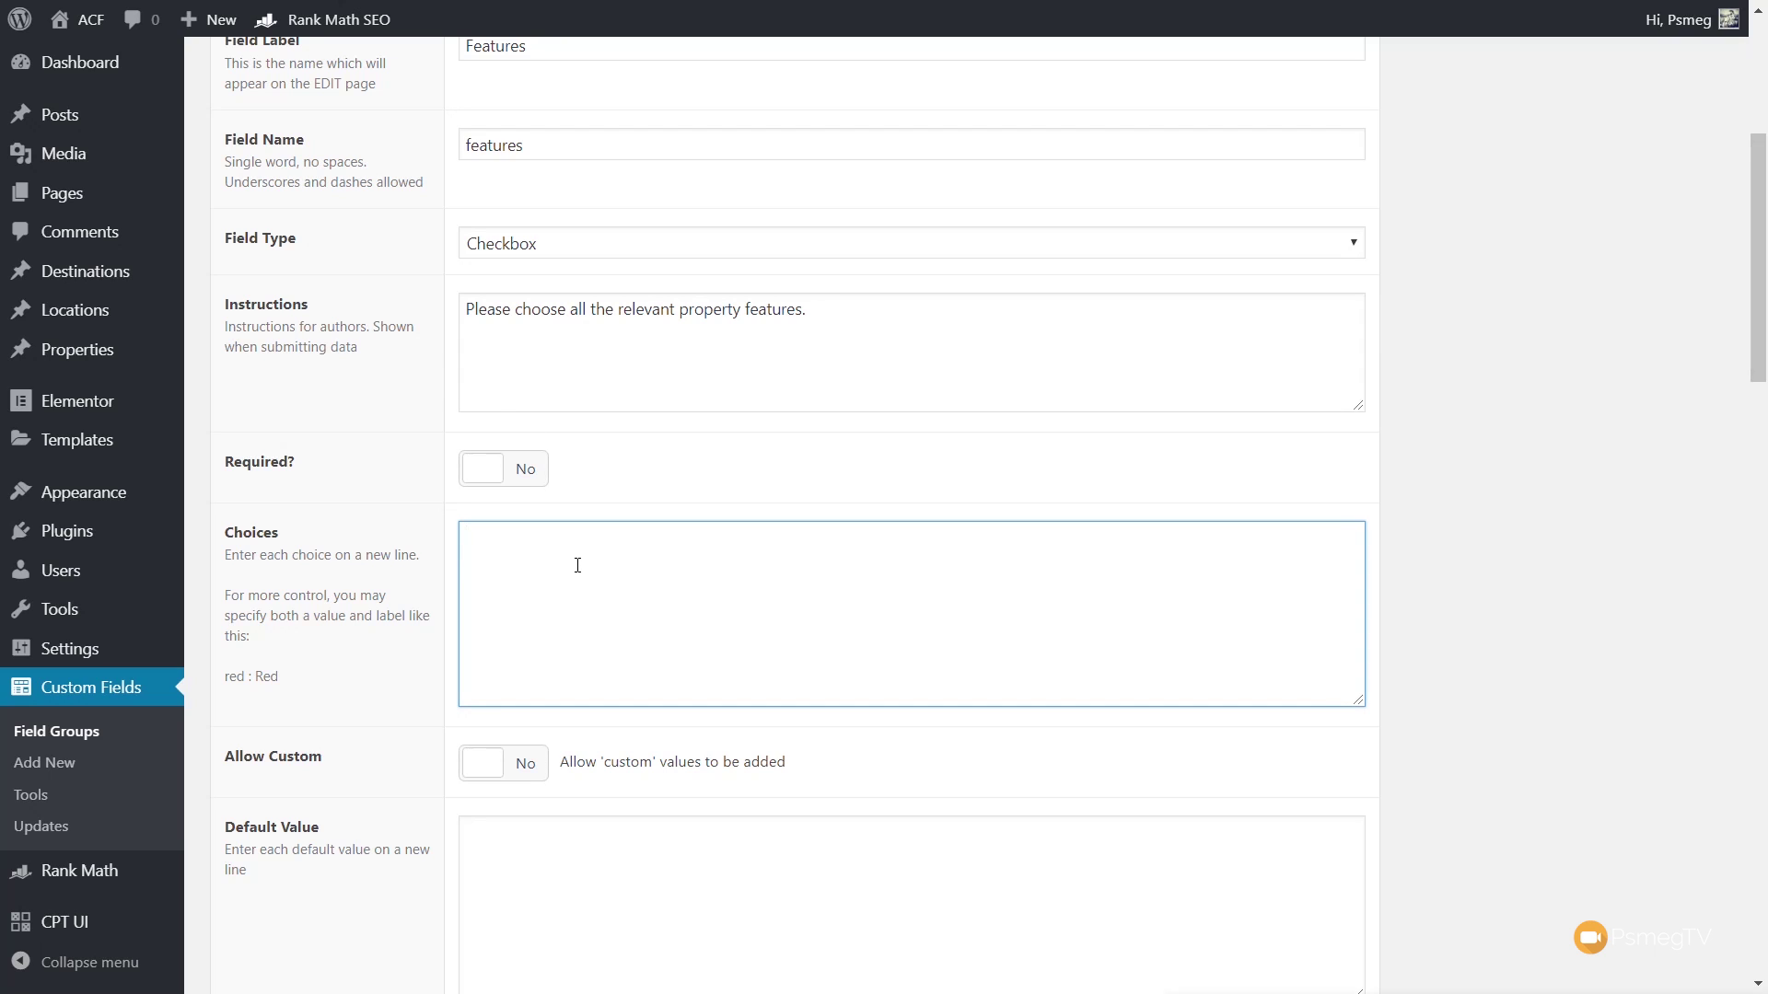
scroll(577, 565, down, 4)
scroll(725, 772, down, 1)
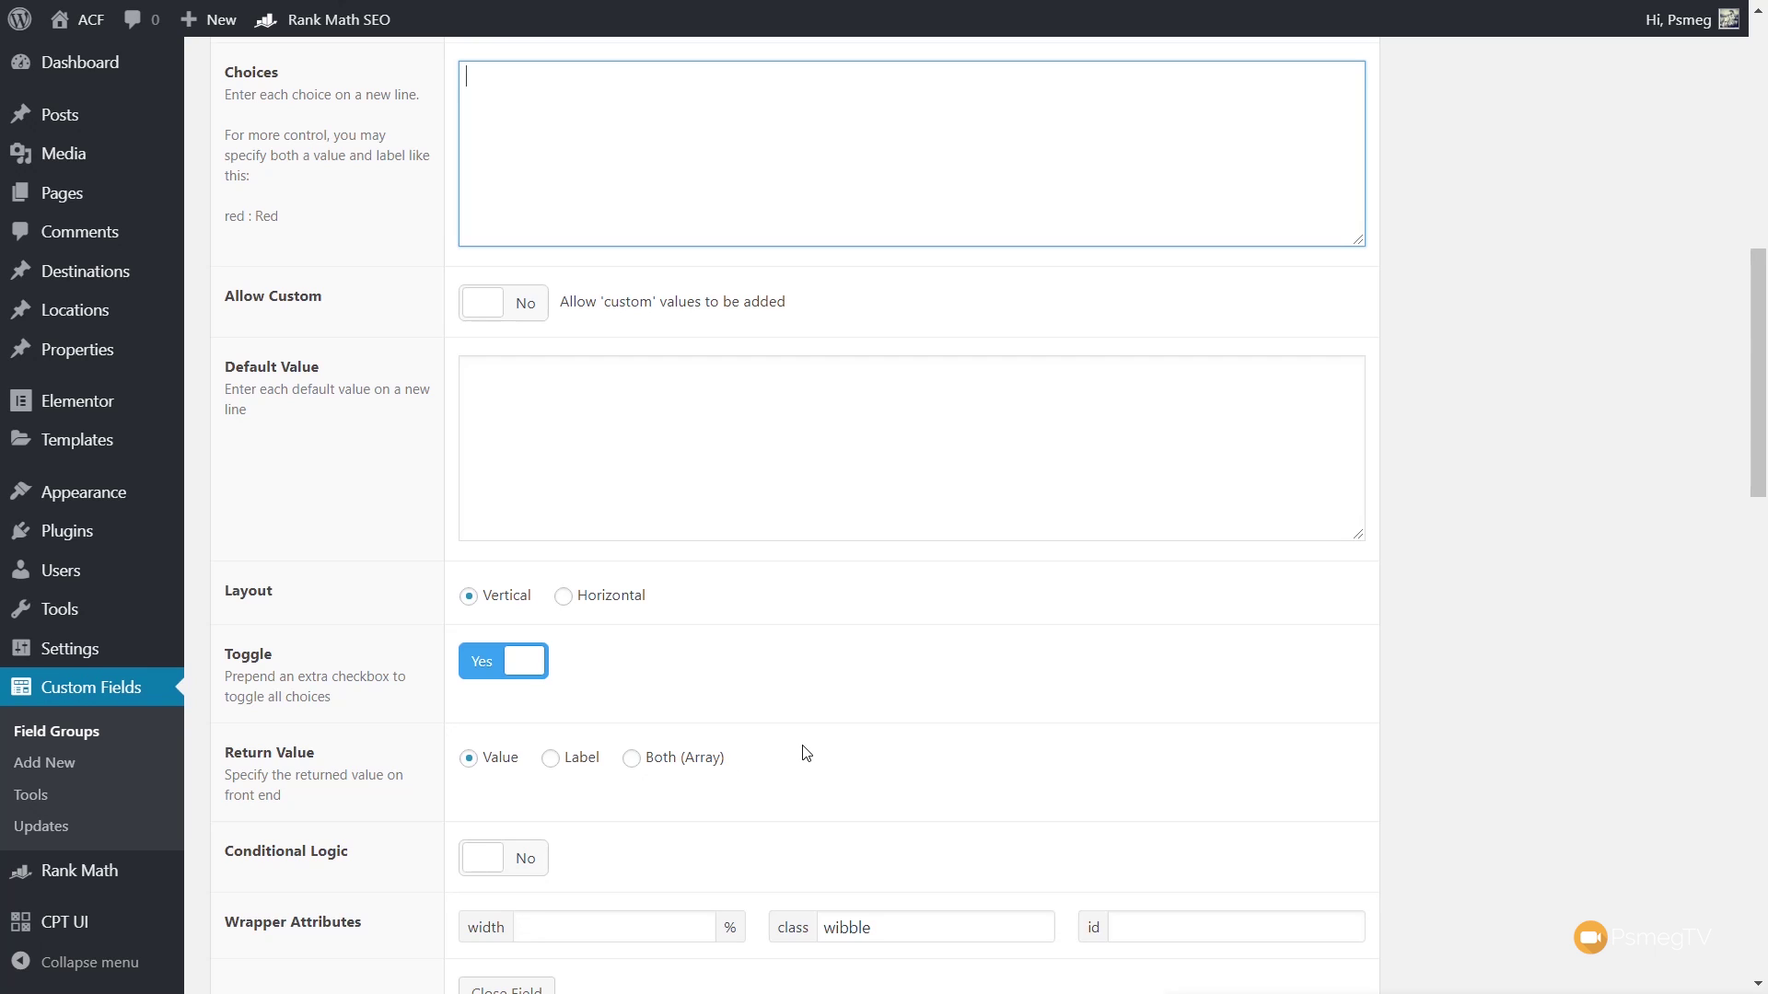
scroll(801, 750, up, 5)
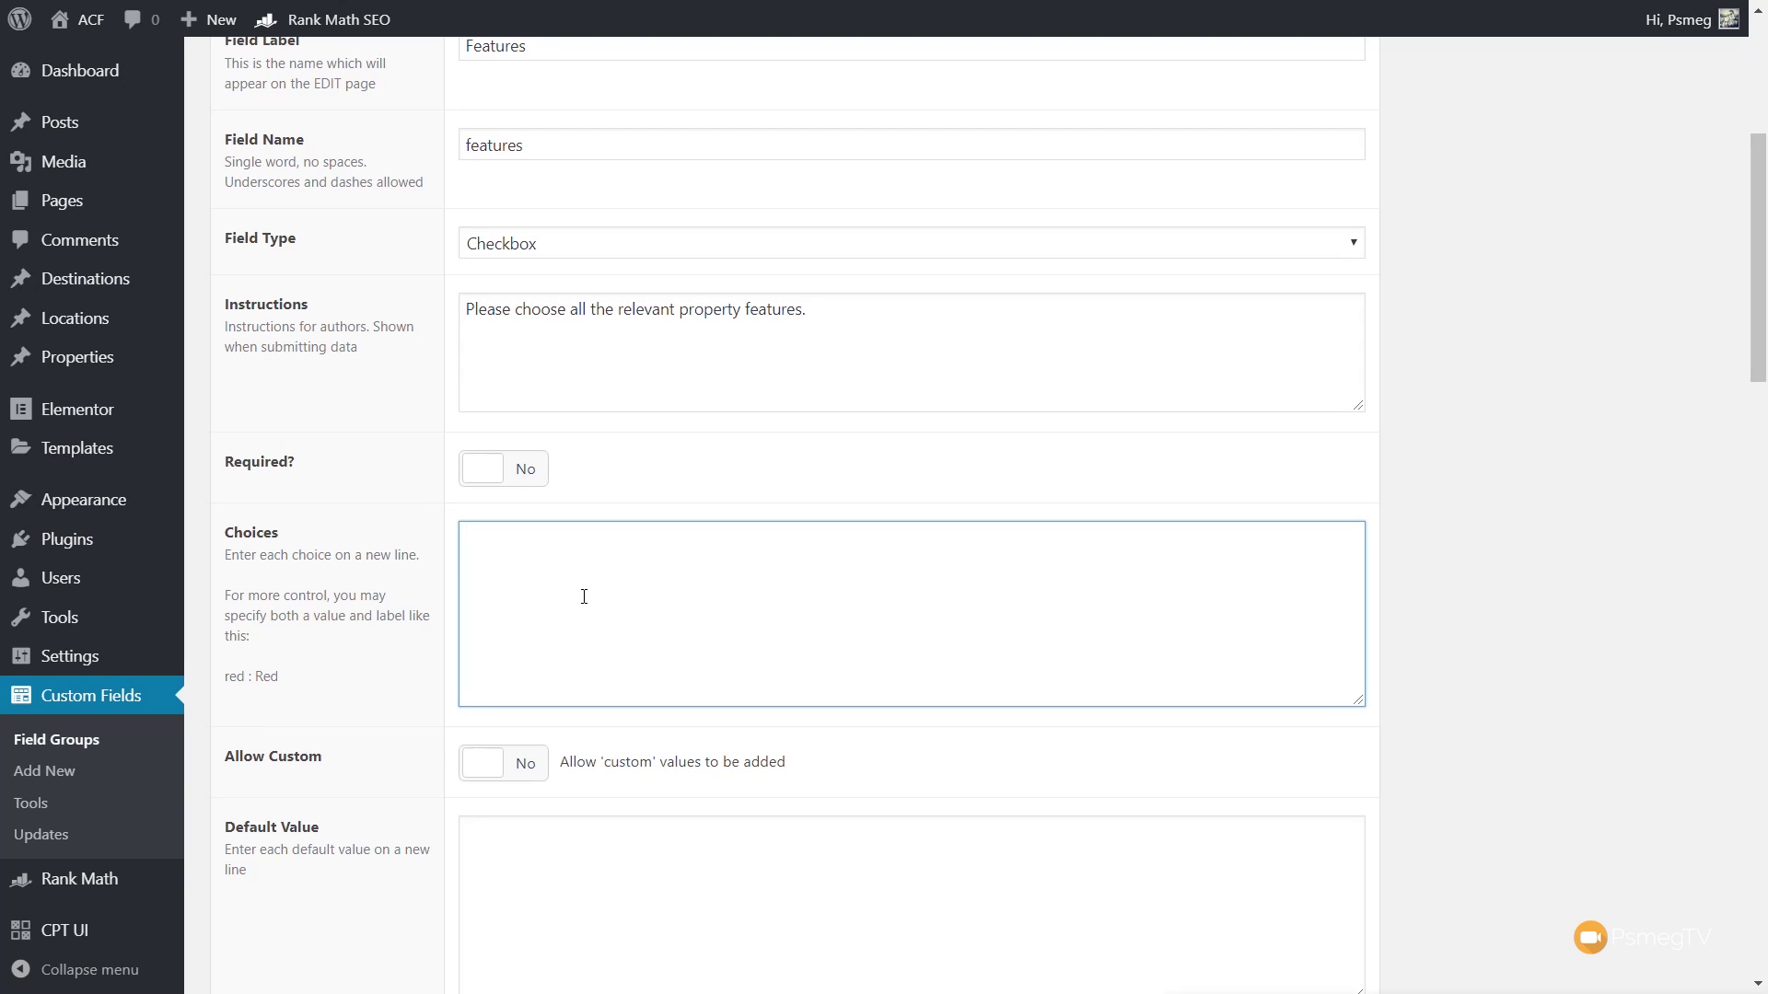
text(Free WiFi :)
Search Font Awesome for 'wifi' and select the <i class="fas fa-wifi"></i> snippet
key(ctrl+Tab)
drag(418, 189, 341, 194)
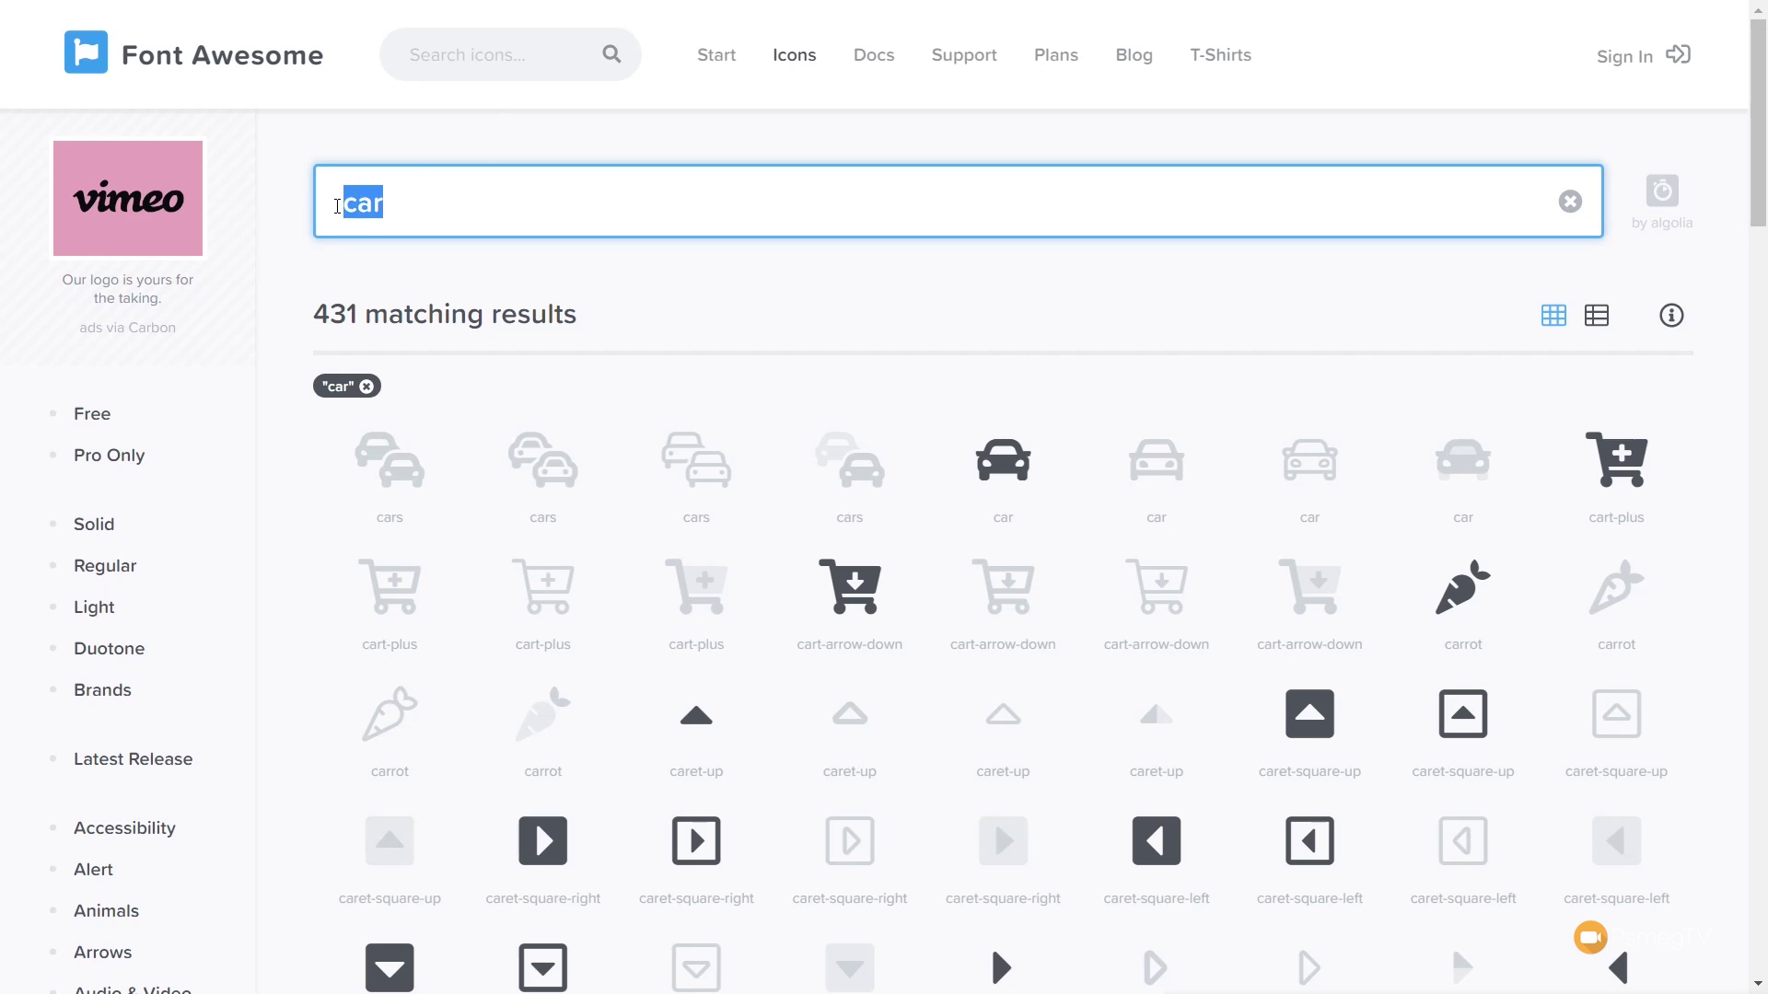
text(wifi)
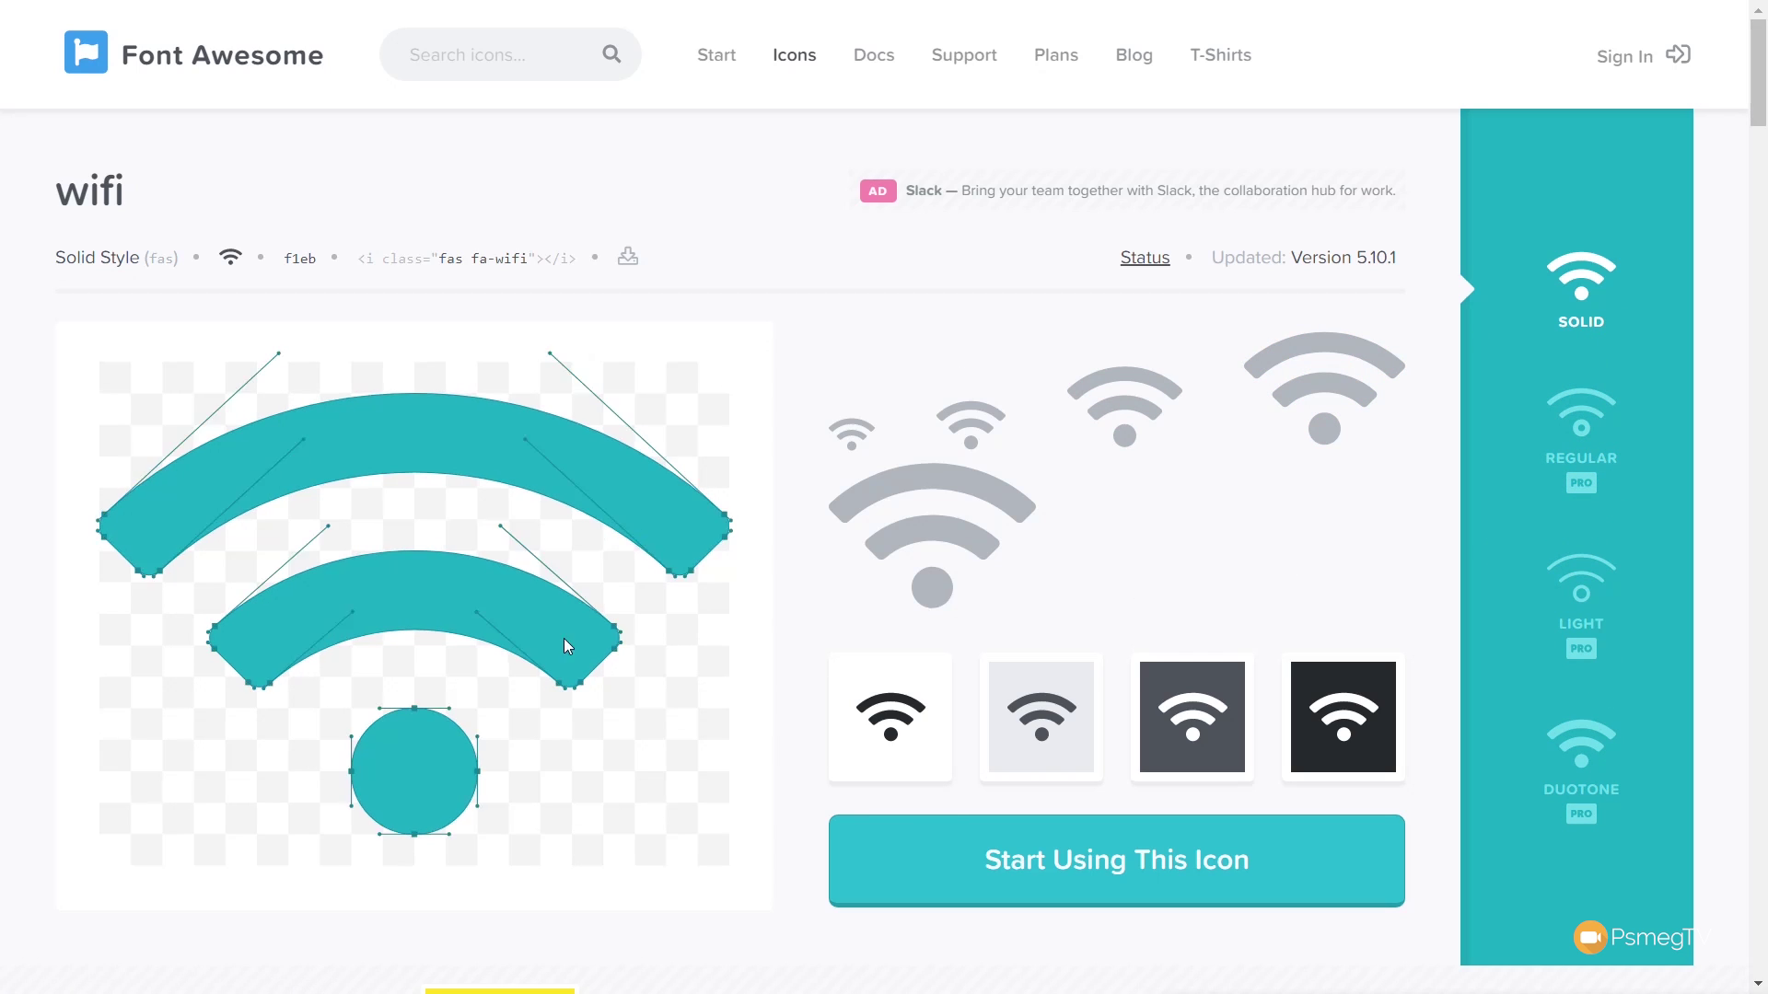
click(1038, 870)
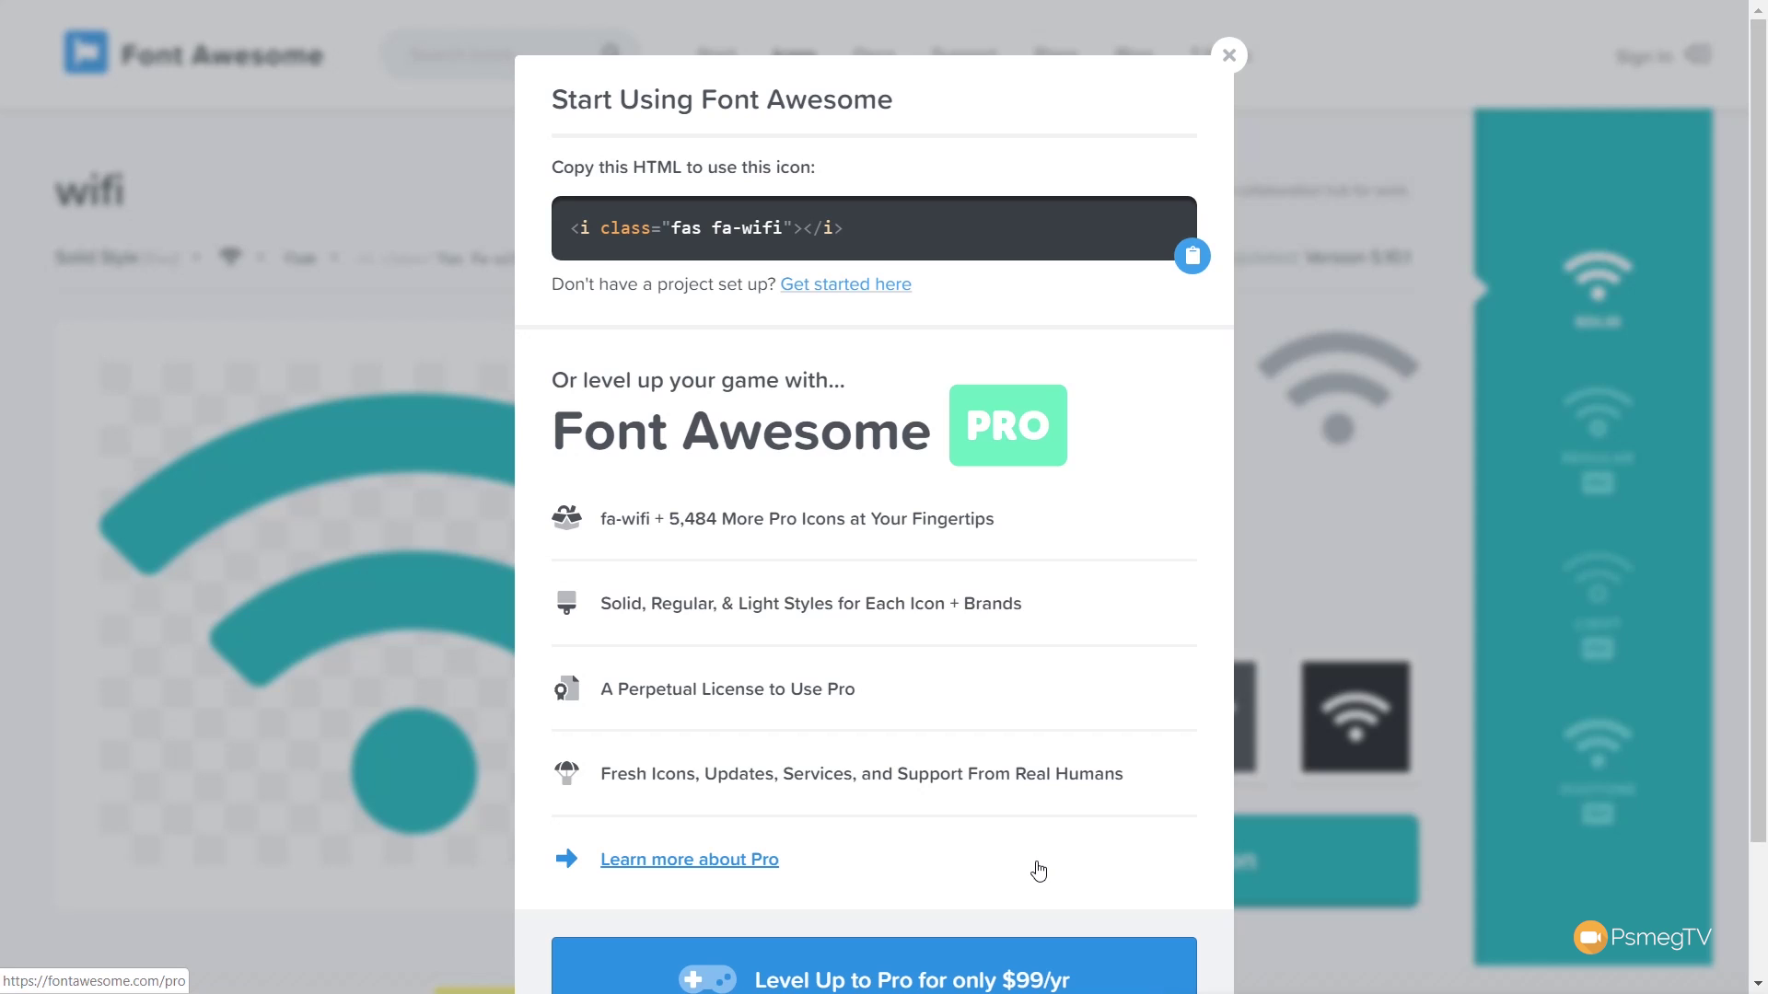
drag(898, 230, 568, 234)
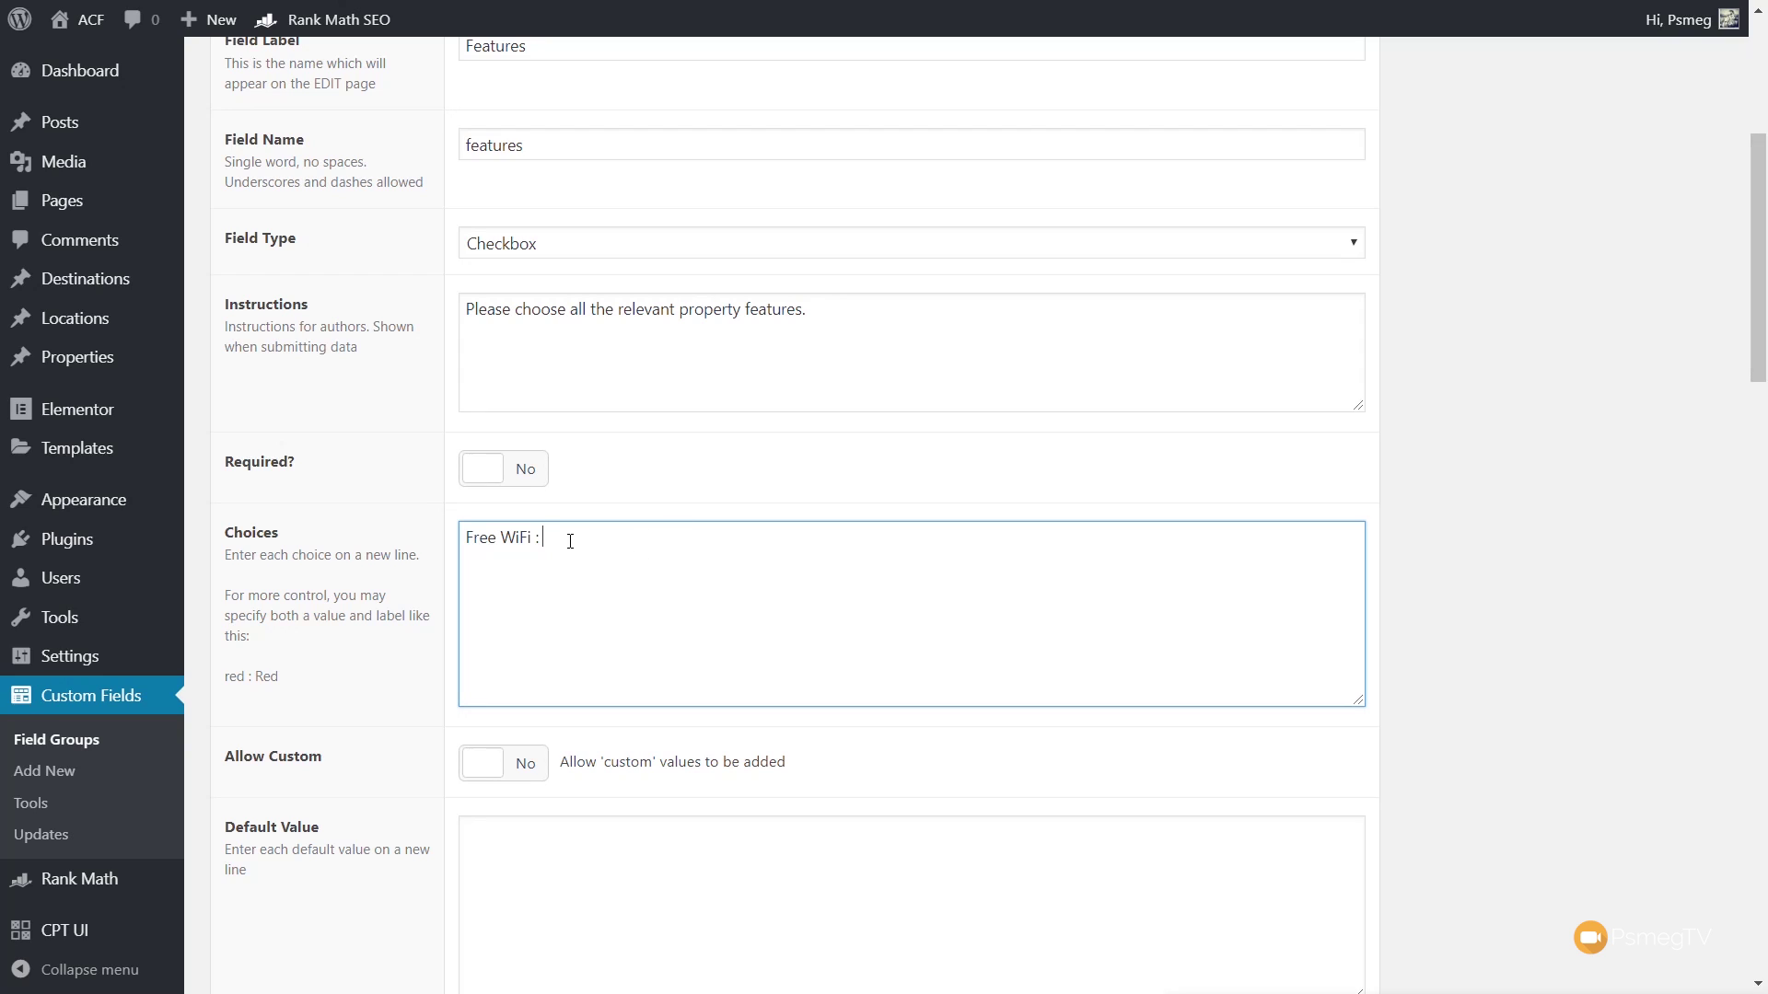
Paste the wifi icon tag after 'Free WiFi :' and type 'Free WiFi' inside it
text(<i class="fas fa-wifi"></i>)
drag(613, 540, 683, 541)
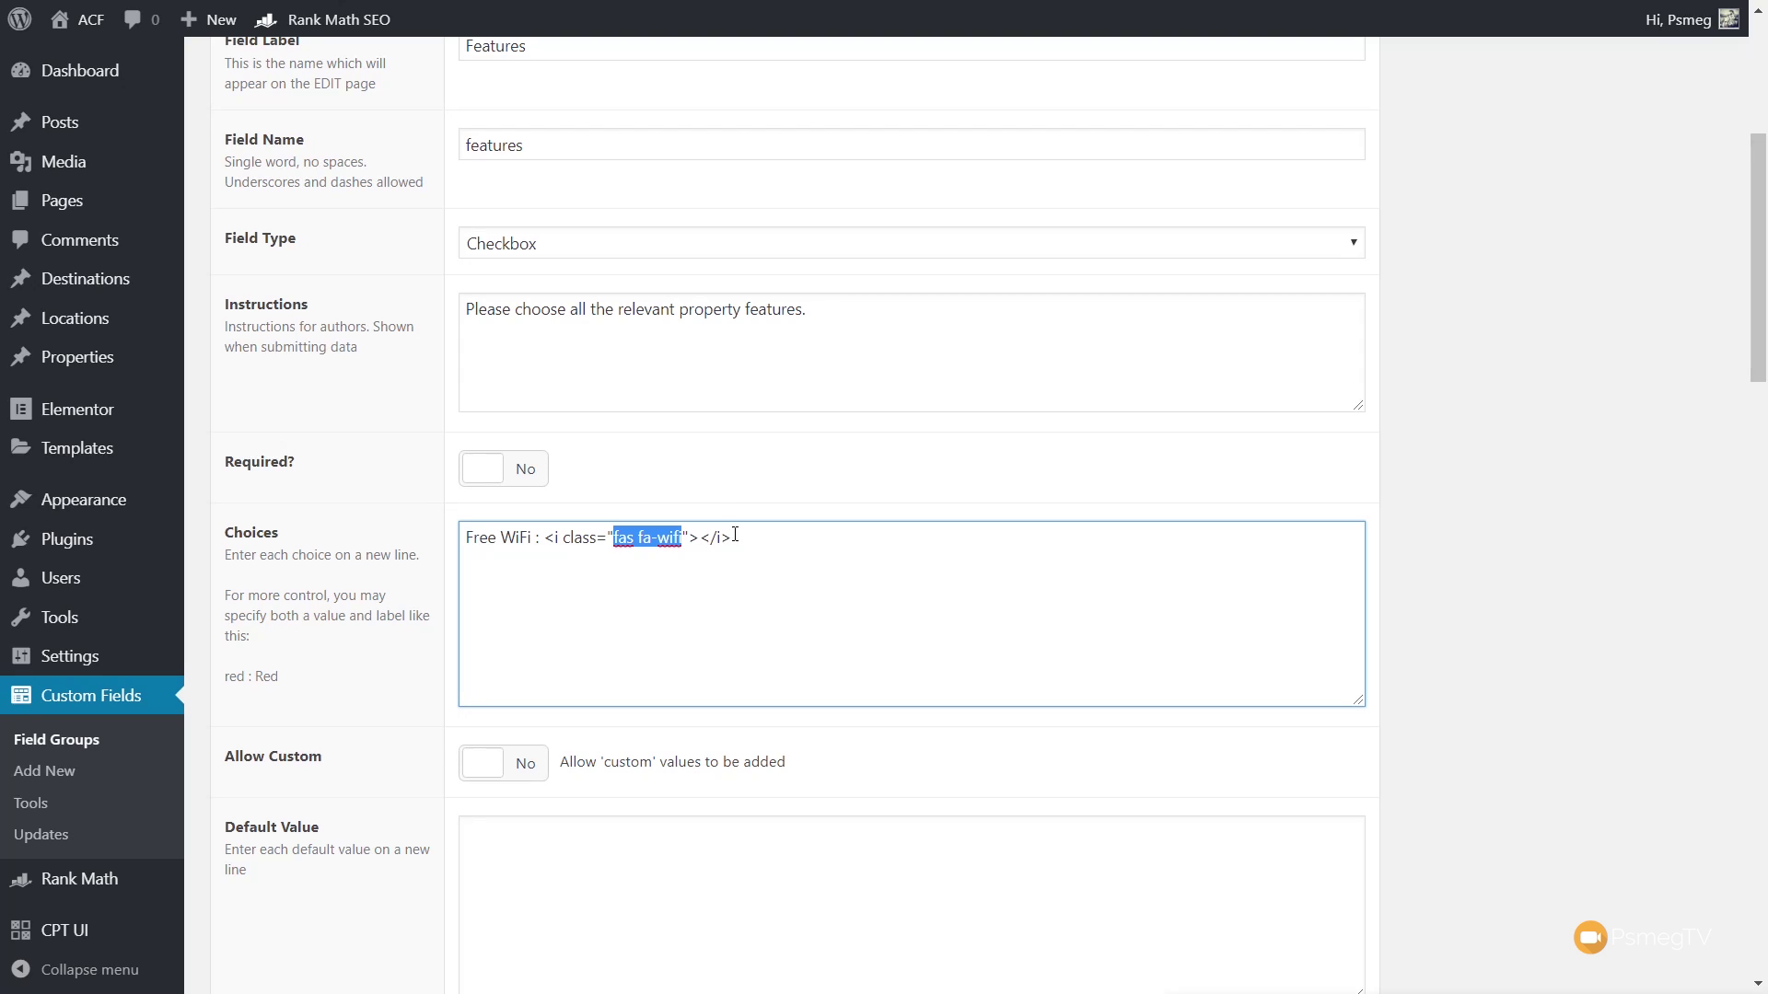
click(668, 537)
scroll(751, 768, down, 4)
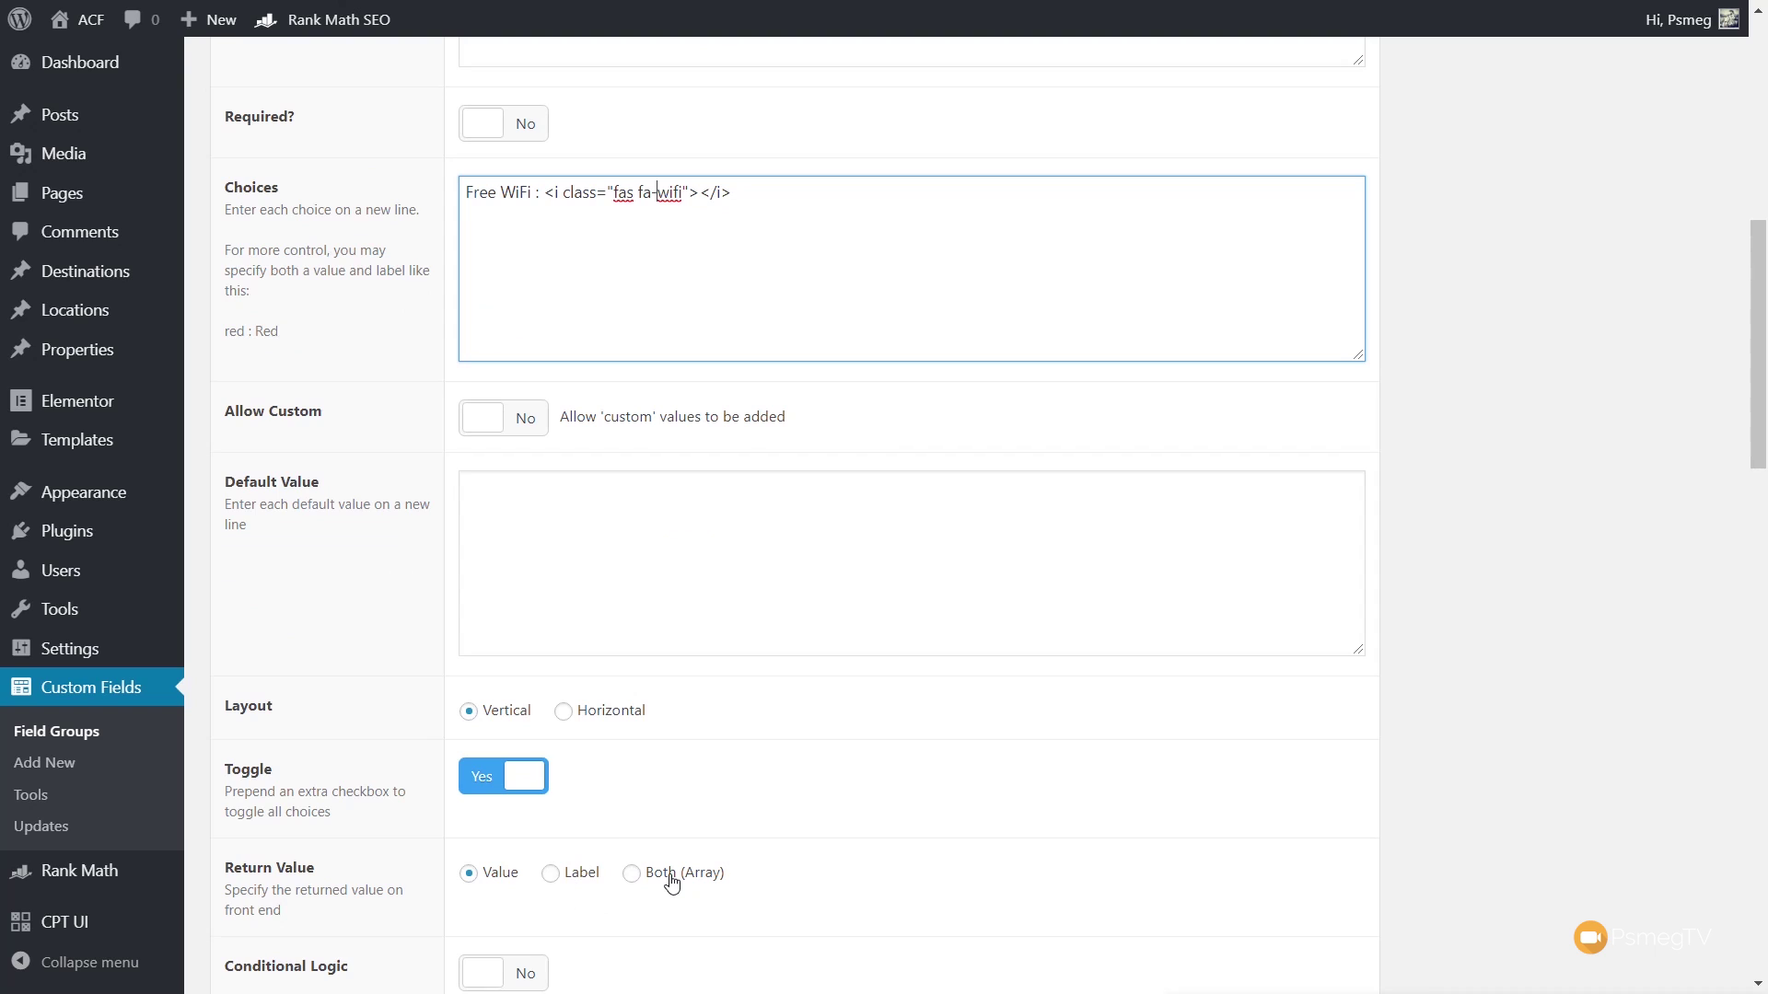
scroll(710, 671, up, 4)
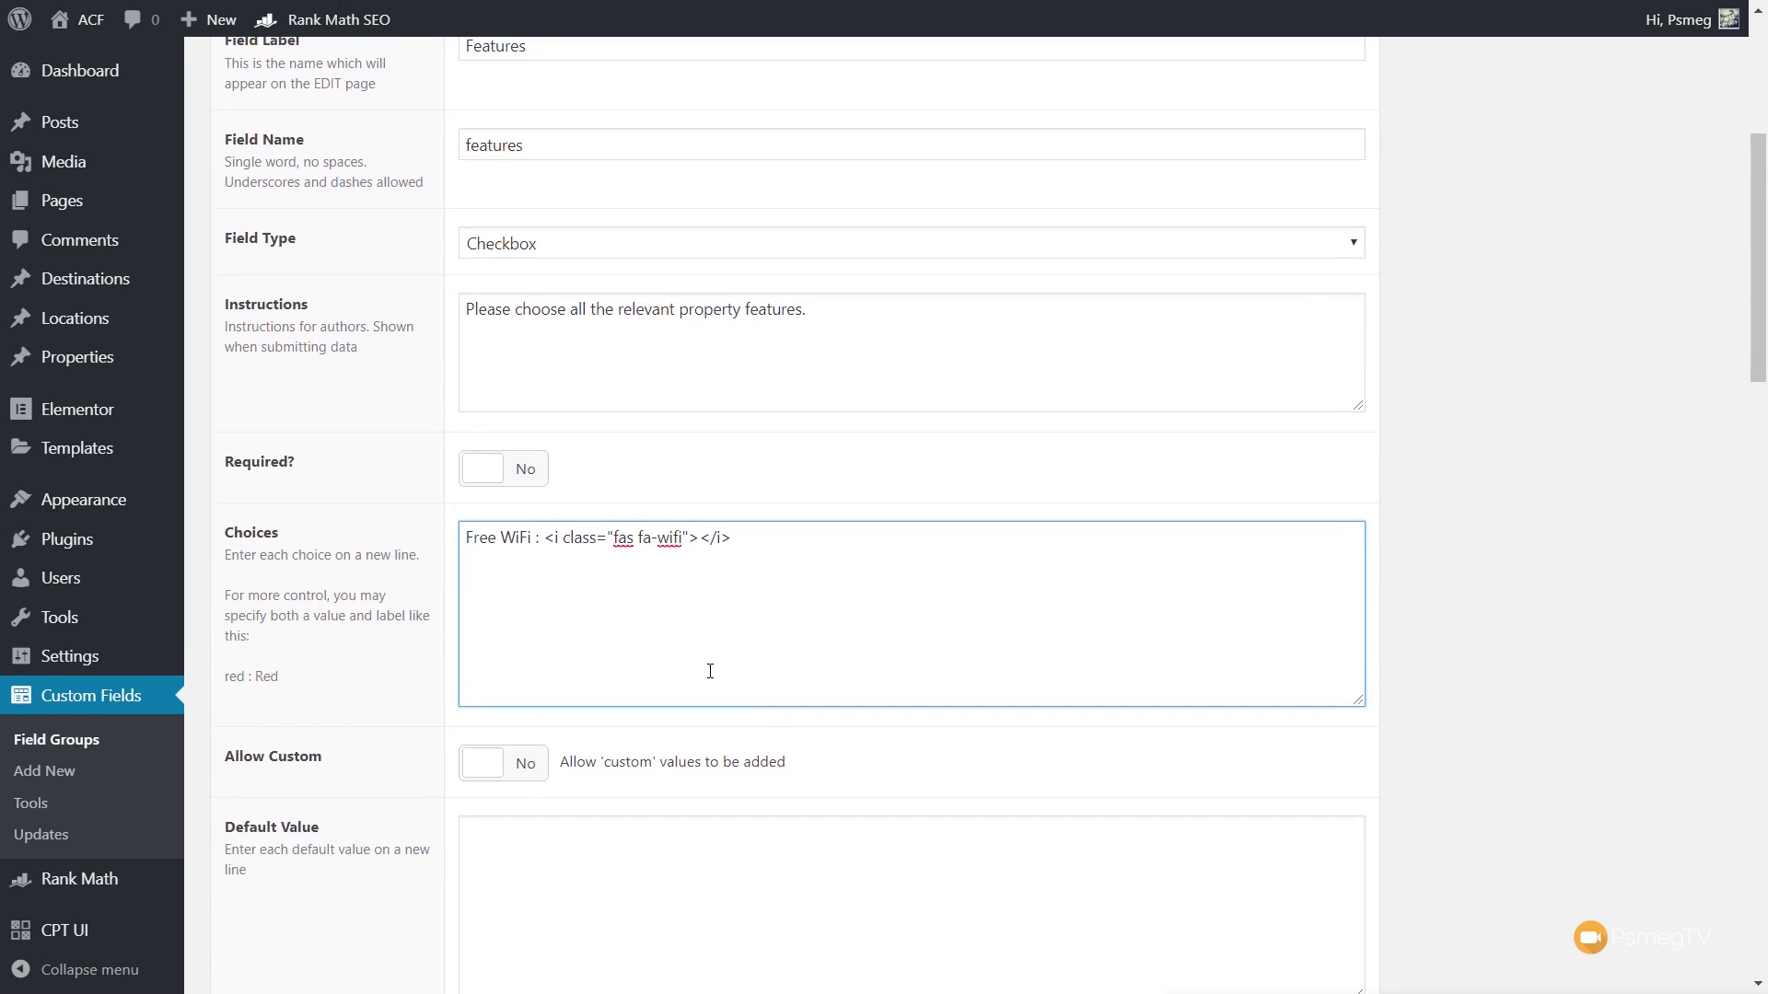
click(700, 539)
text(Free WiFi)
Check the Free WiFi icon line, then begin a new 'Parking :' choice below it
scroll(689, 686, down, 2)
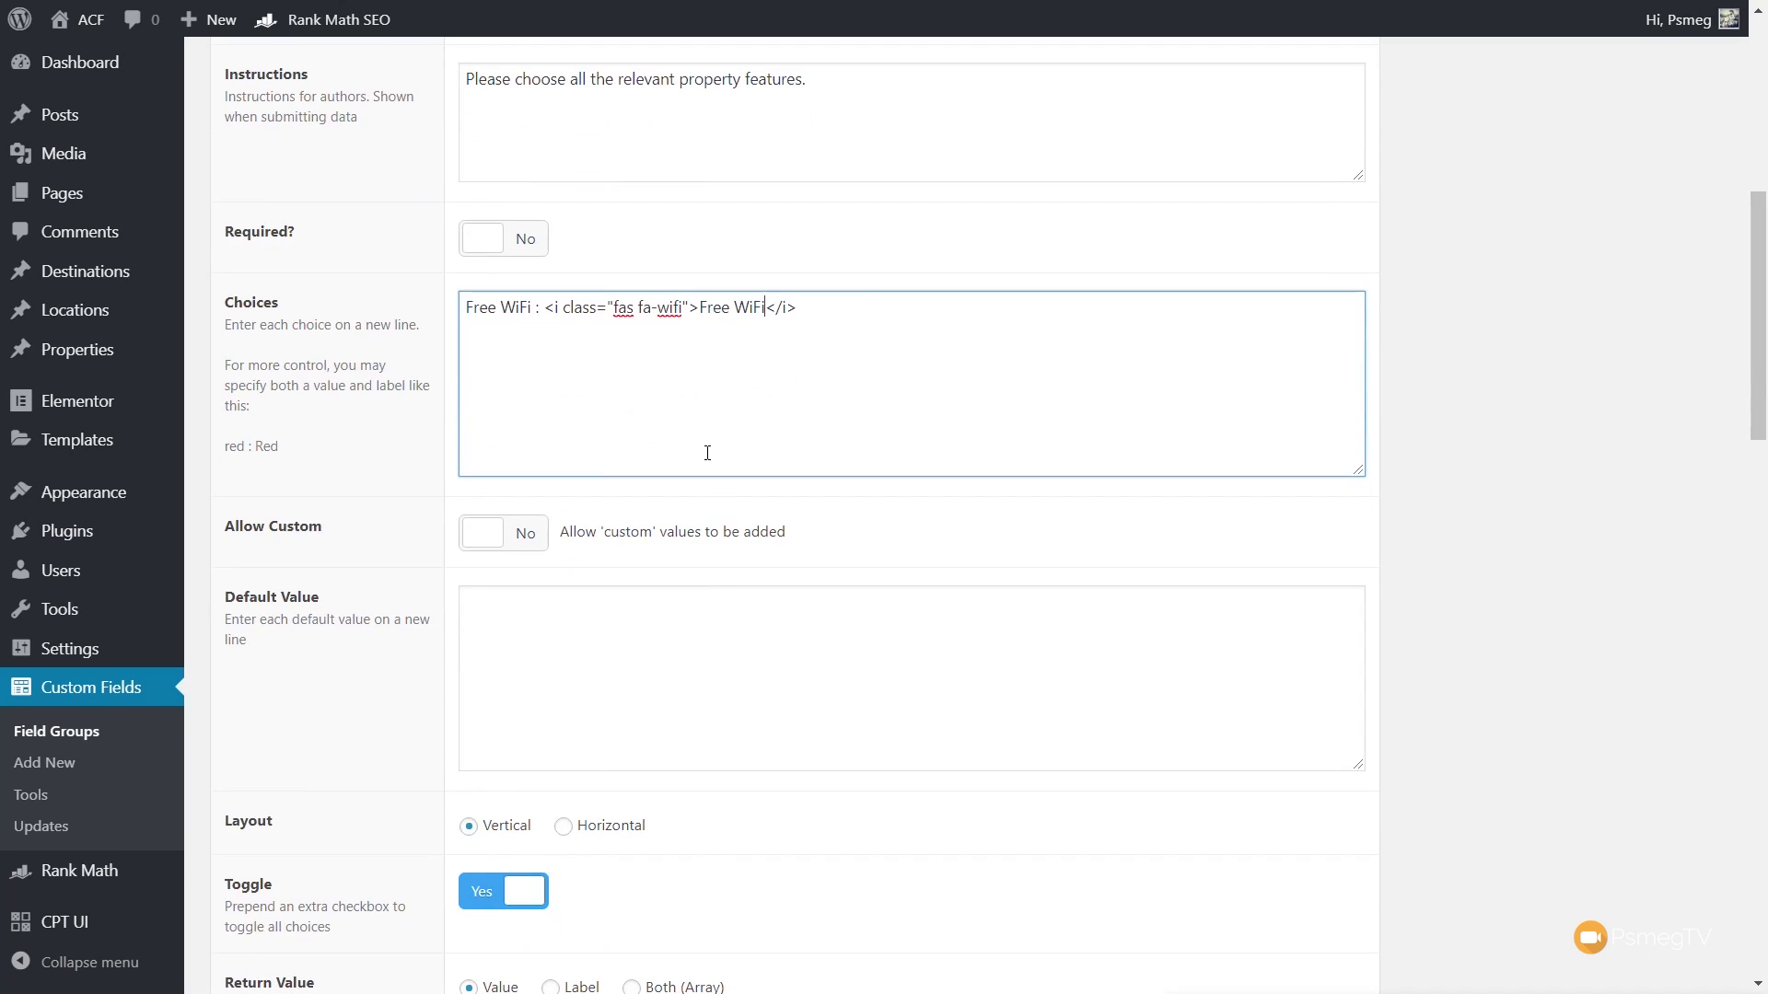
drag(544, 315, 803, 325)
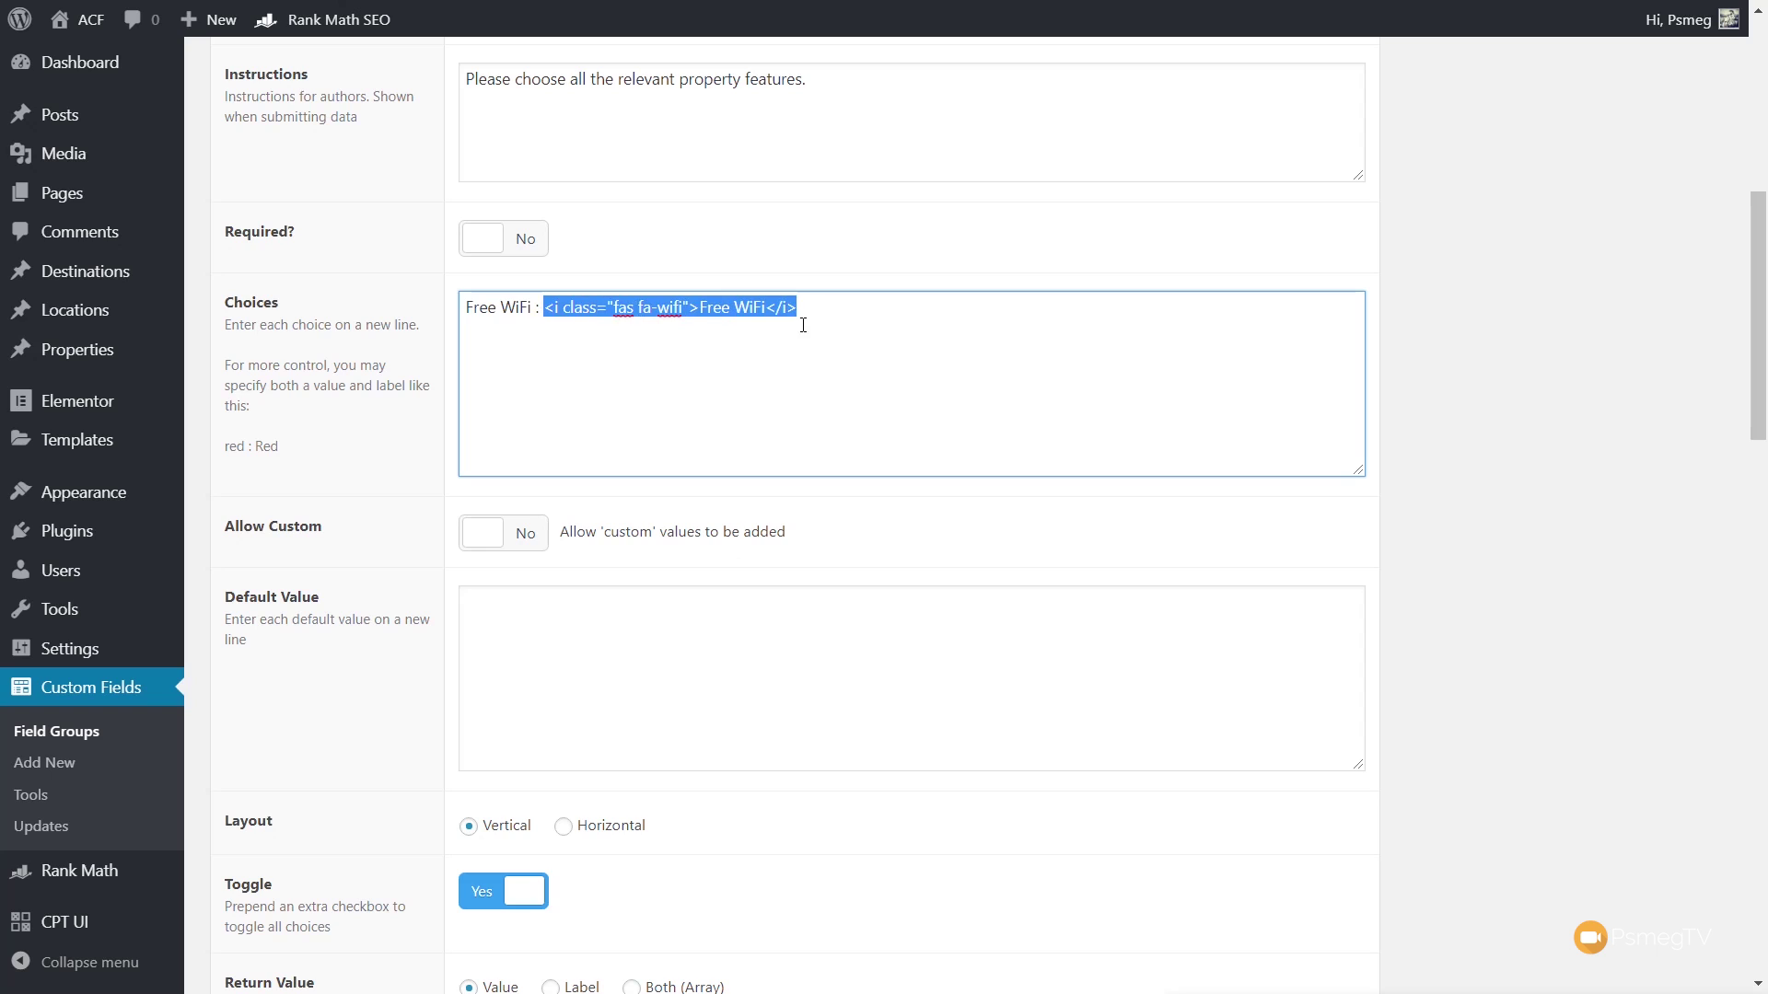
click(808, 306)
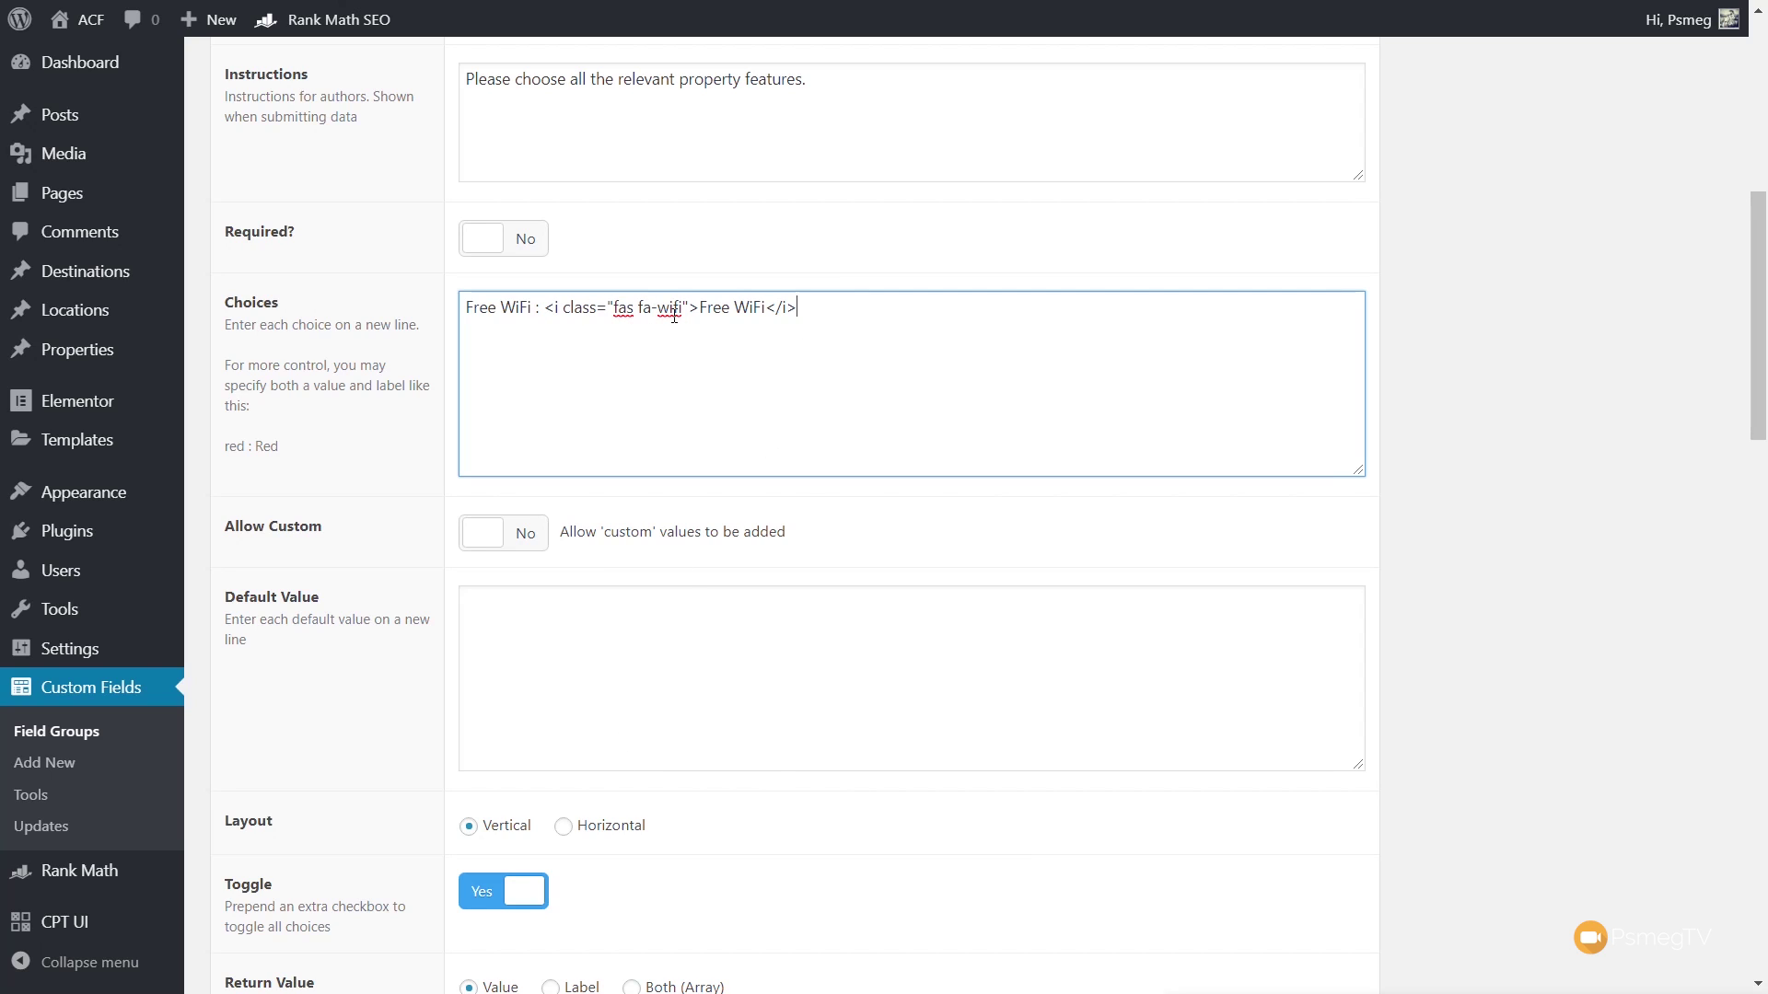
drag(615, 311, 683, 308)
drag(701, 308, 763, 309)
click(807, 311)
key(Return)
text(Parking :)
Search Font Awesome for 'car' and select the <i class="fas fa-car"></i> snippet
key(alt+Tab)
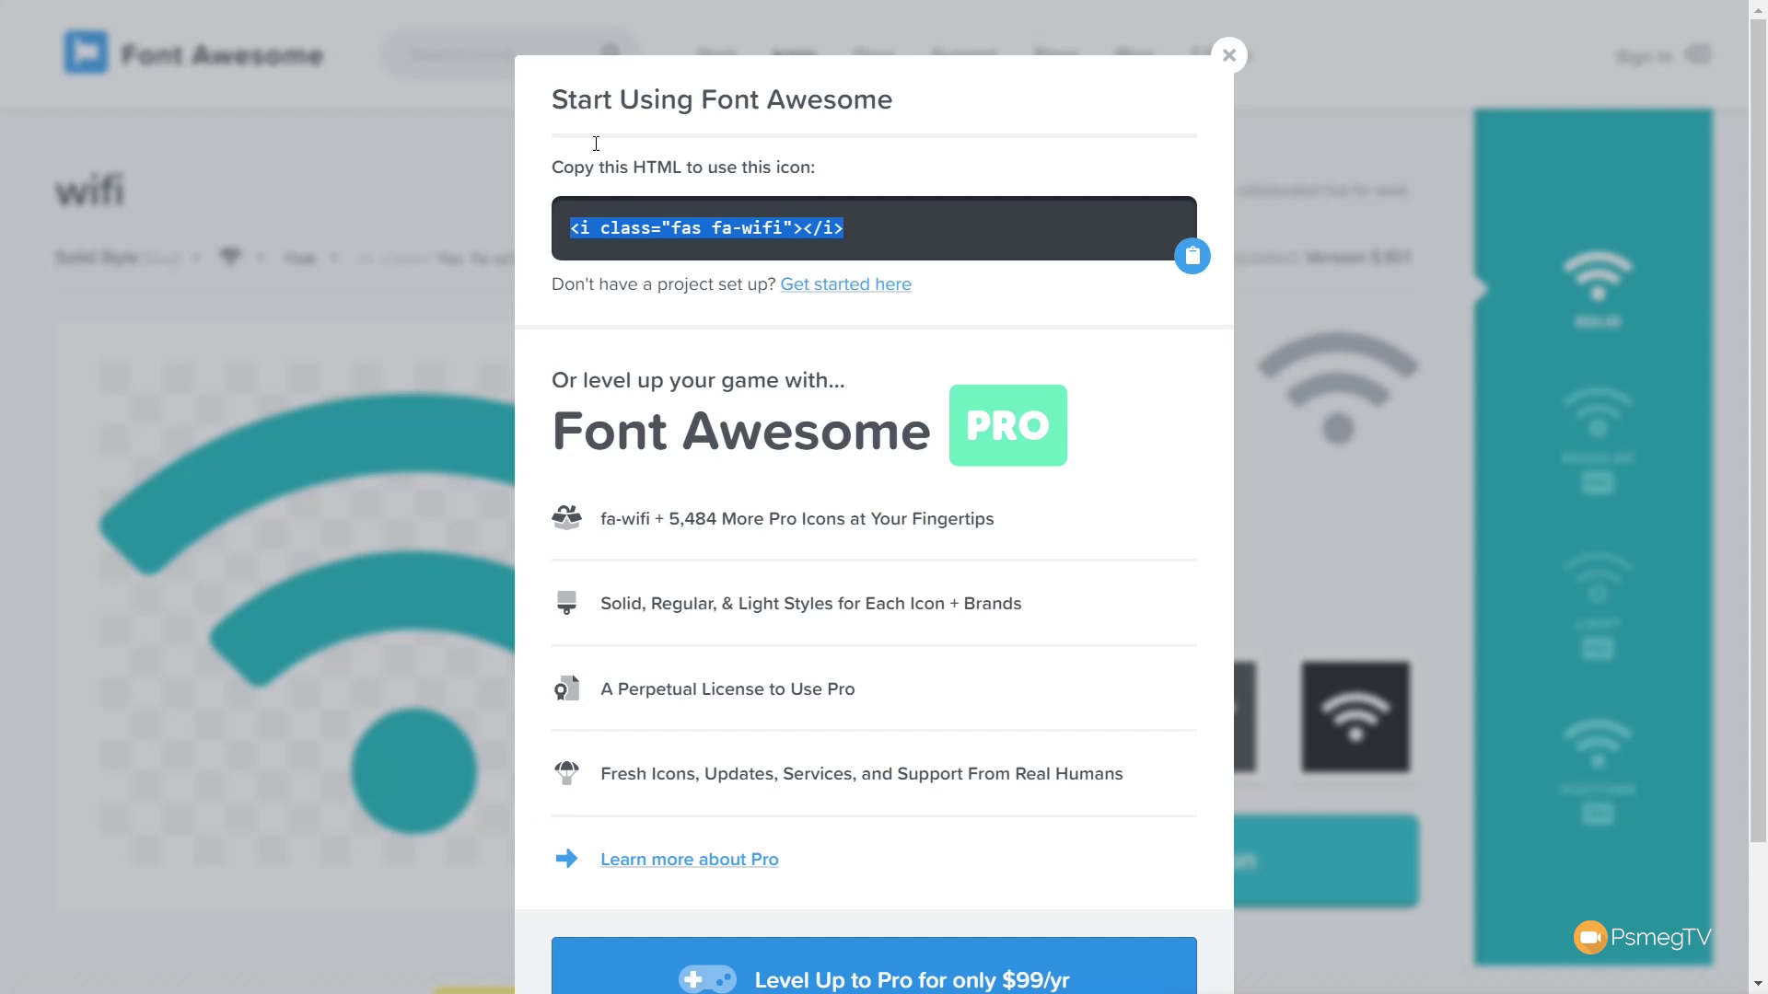
click(1229, 53)
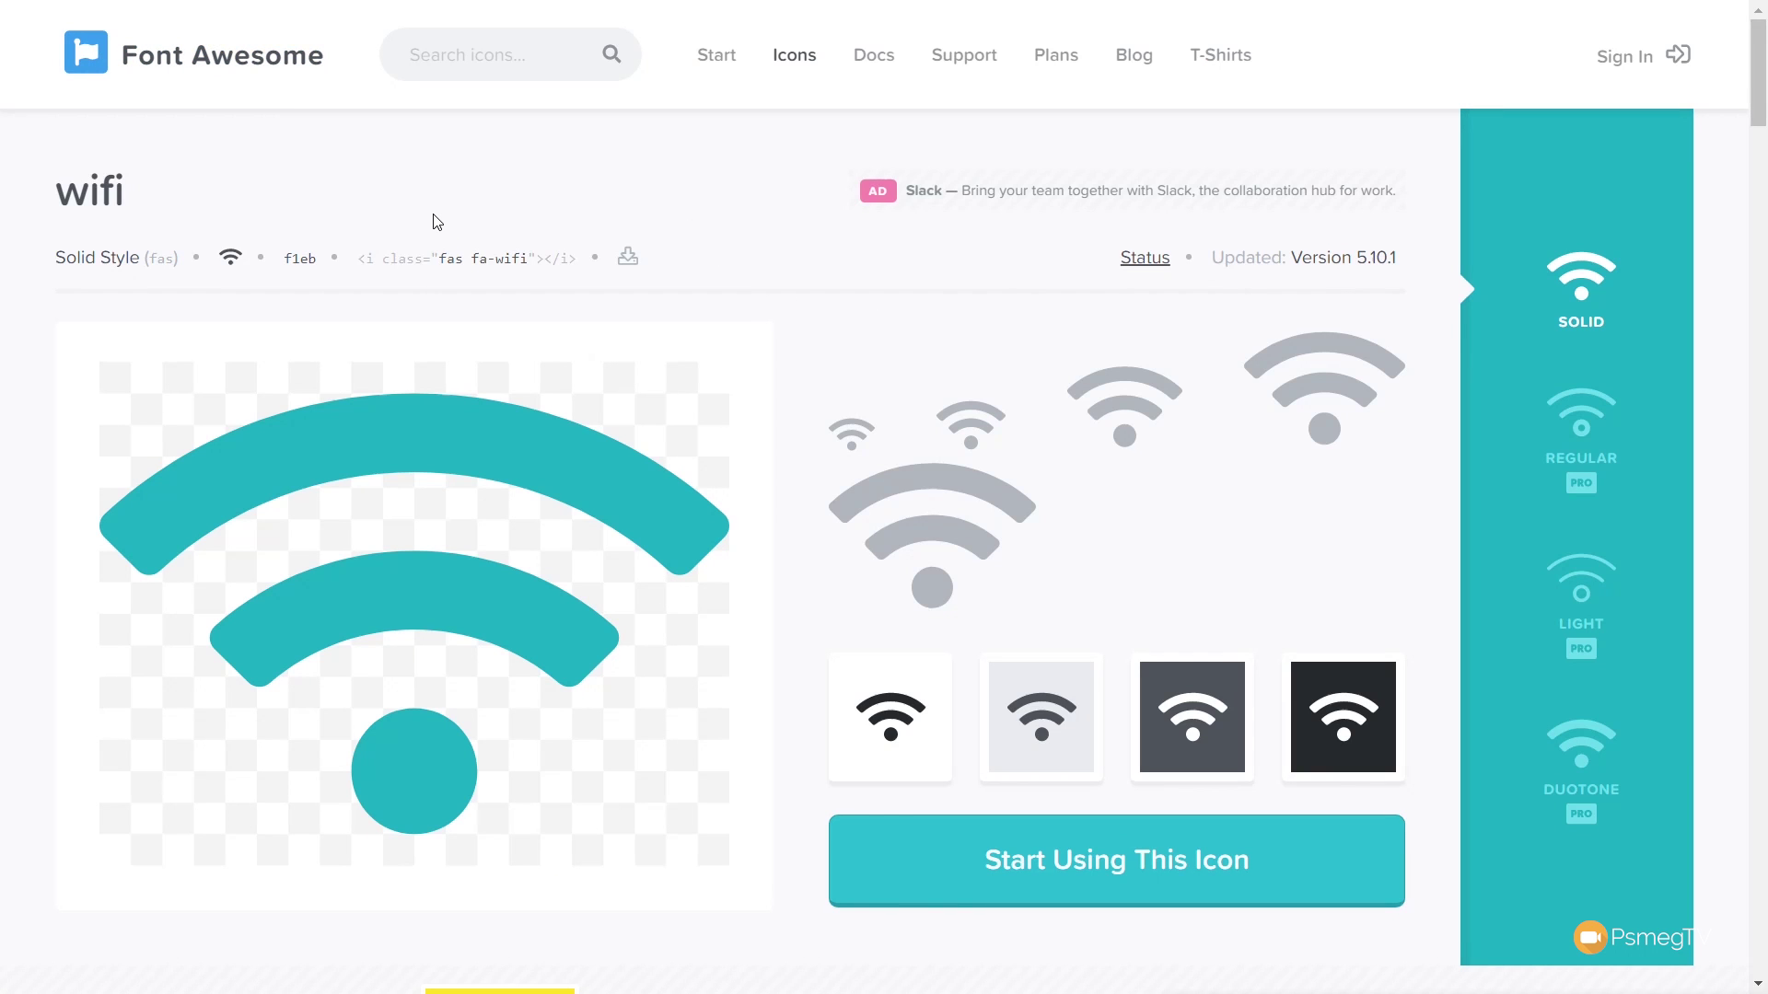
key(alt+Left)
drag(454, 205, 333, 211)
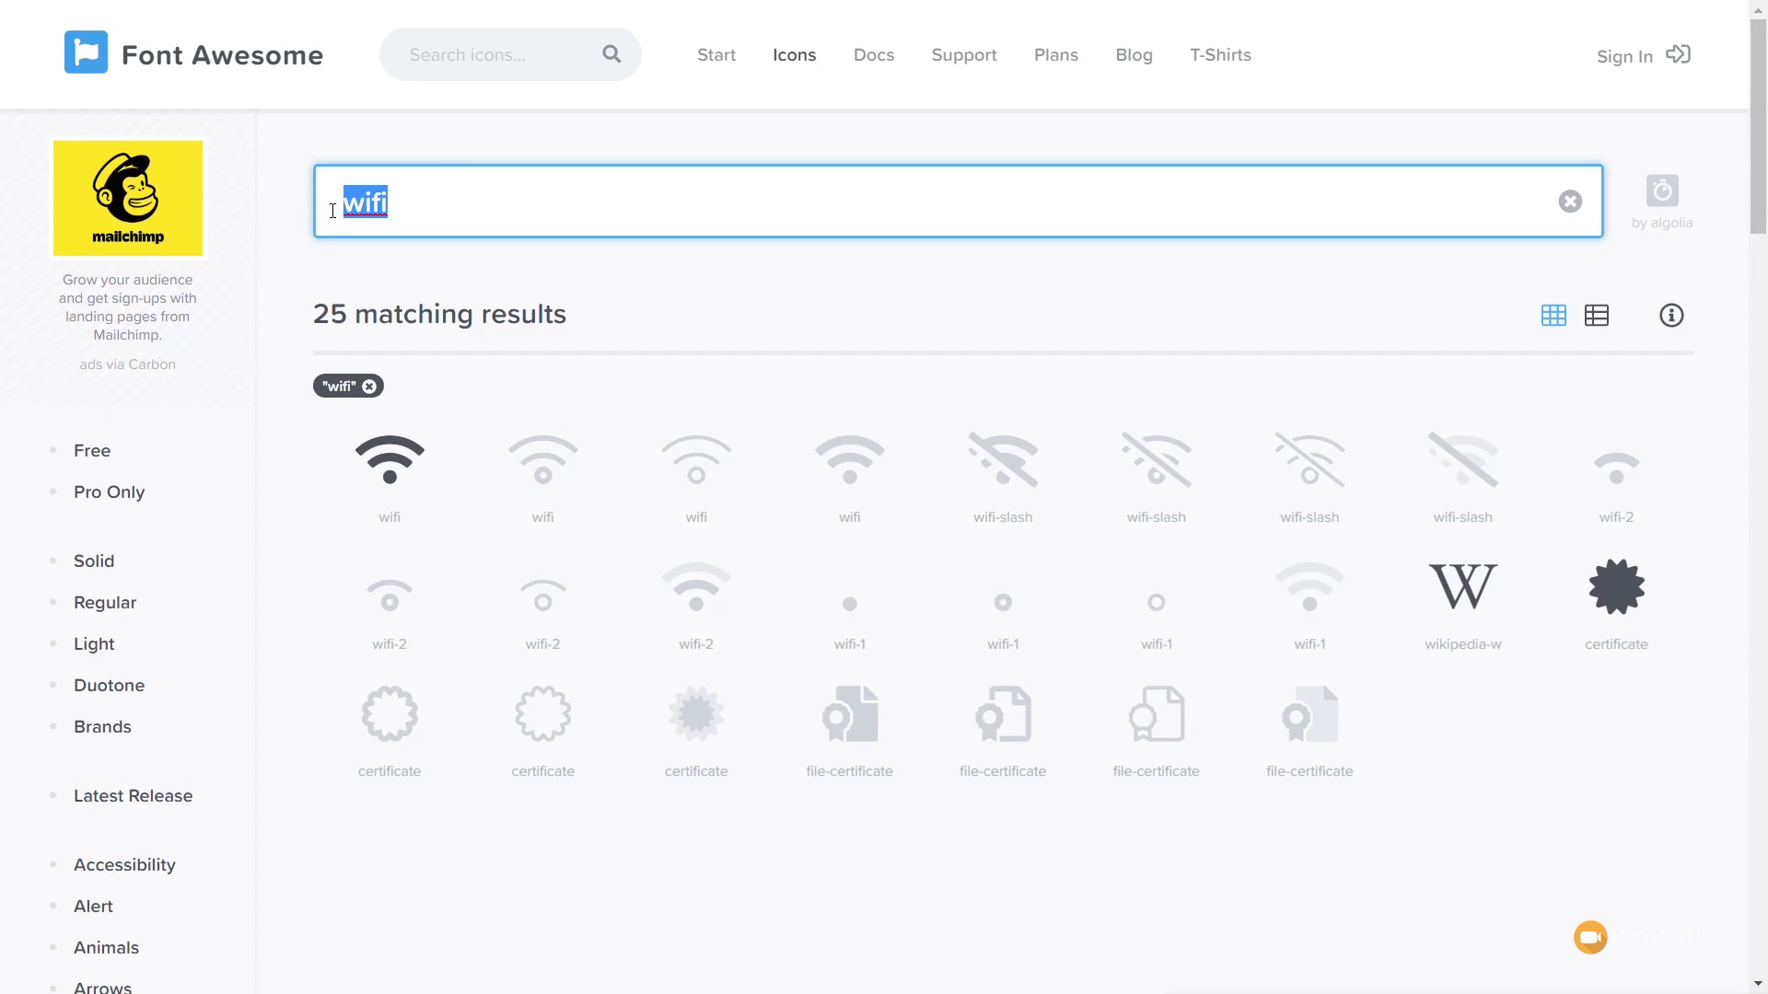
text(car)
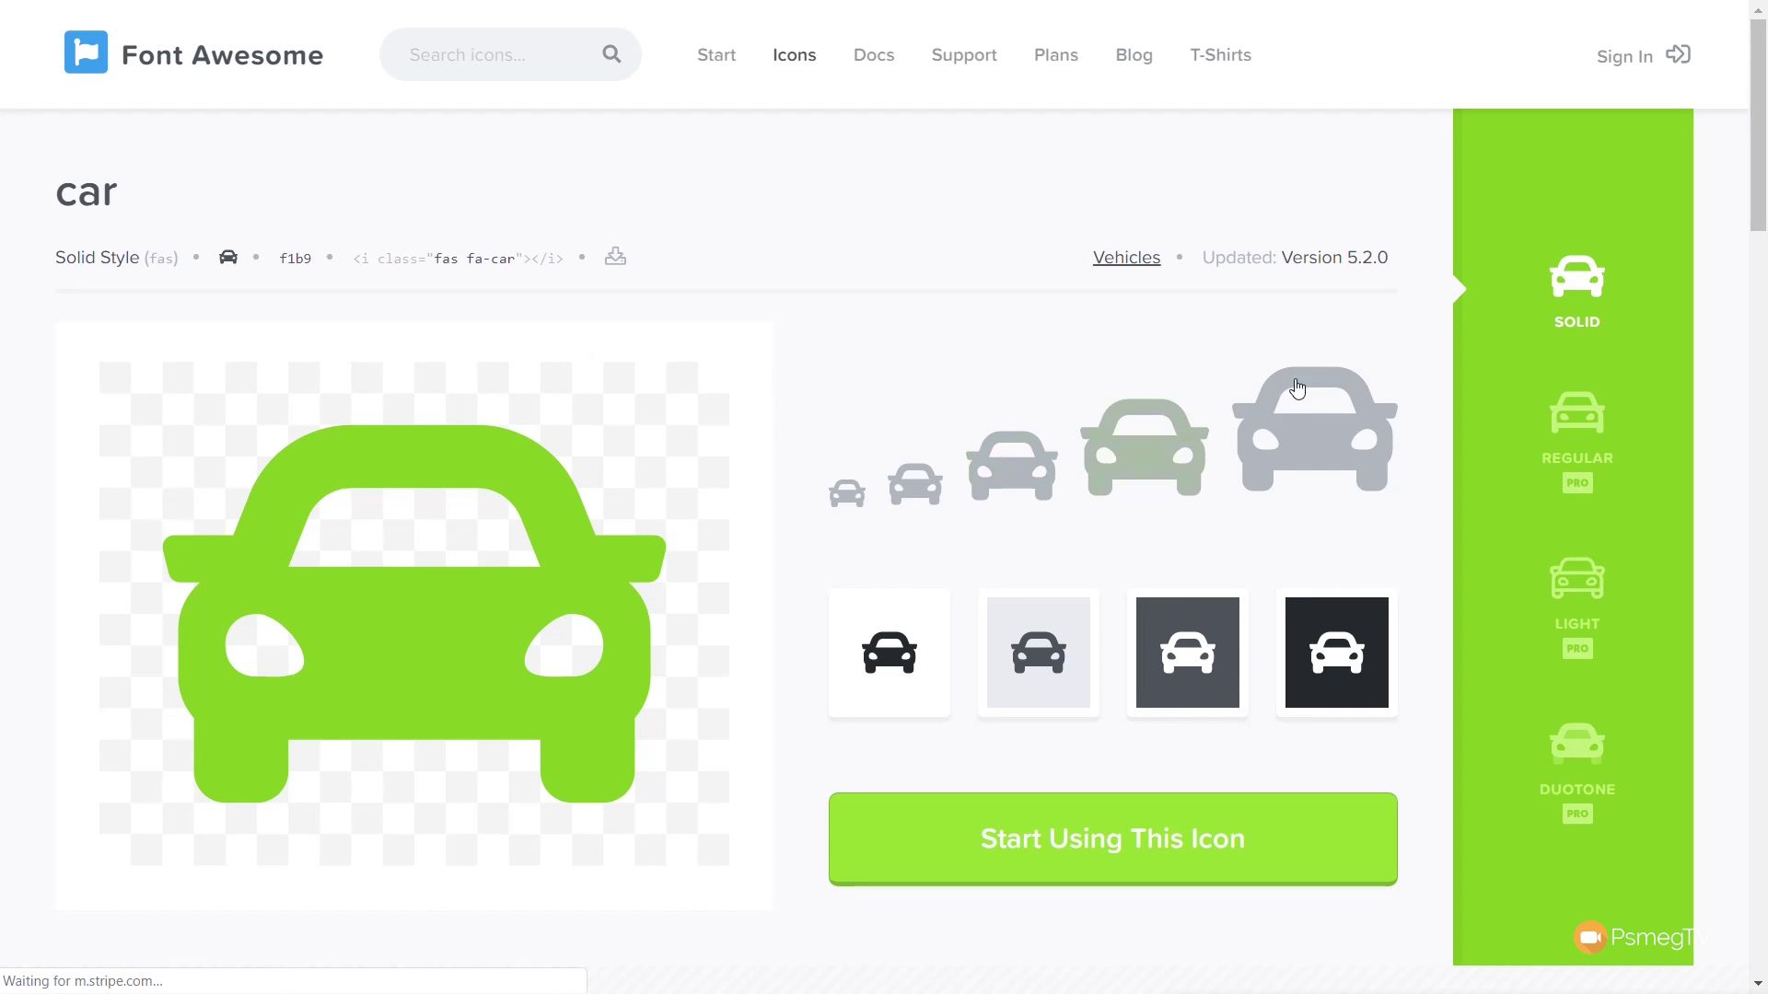
click(1136, 838)
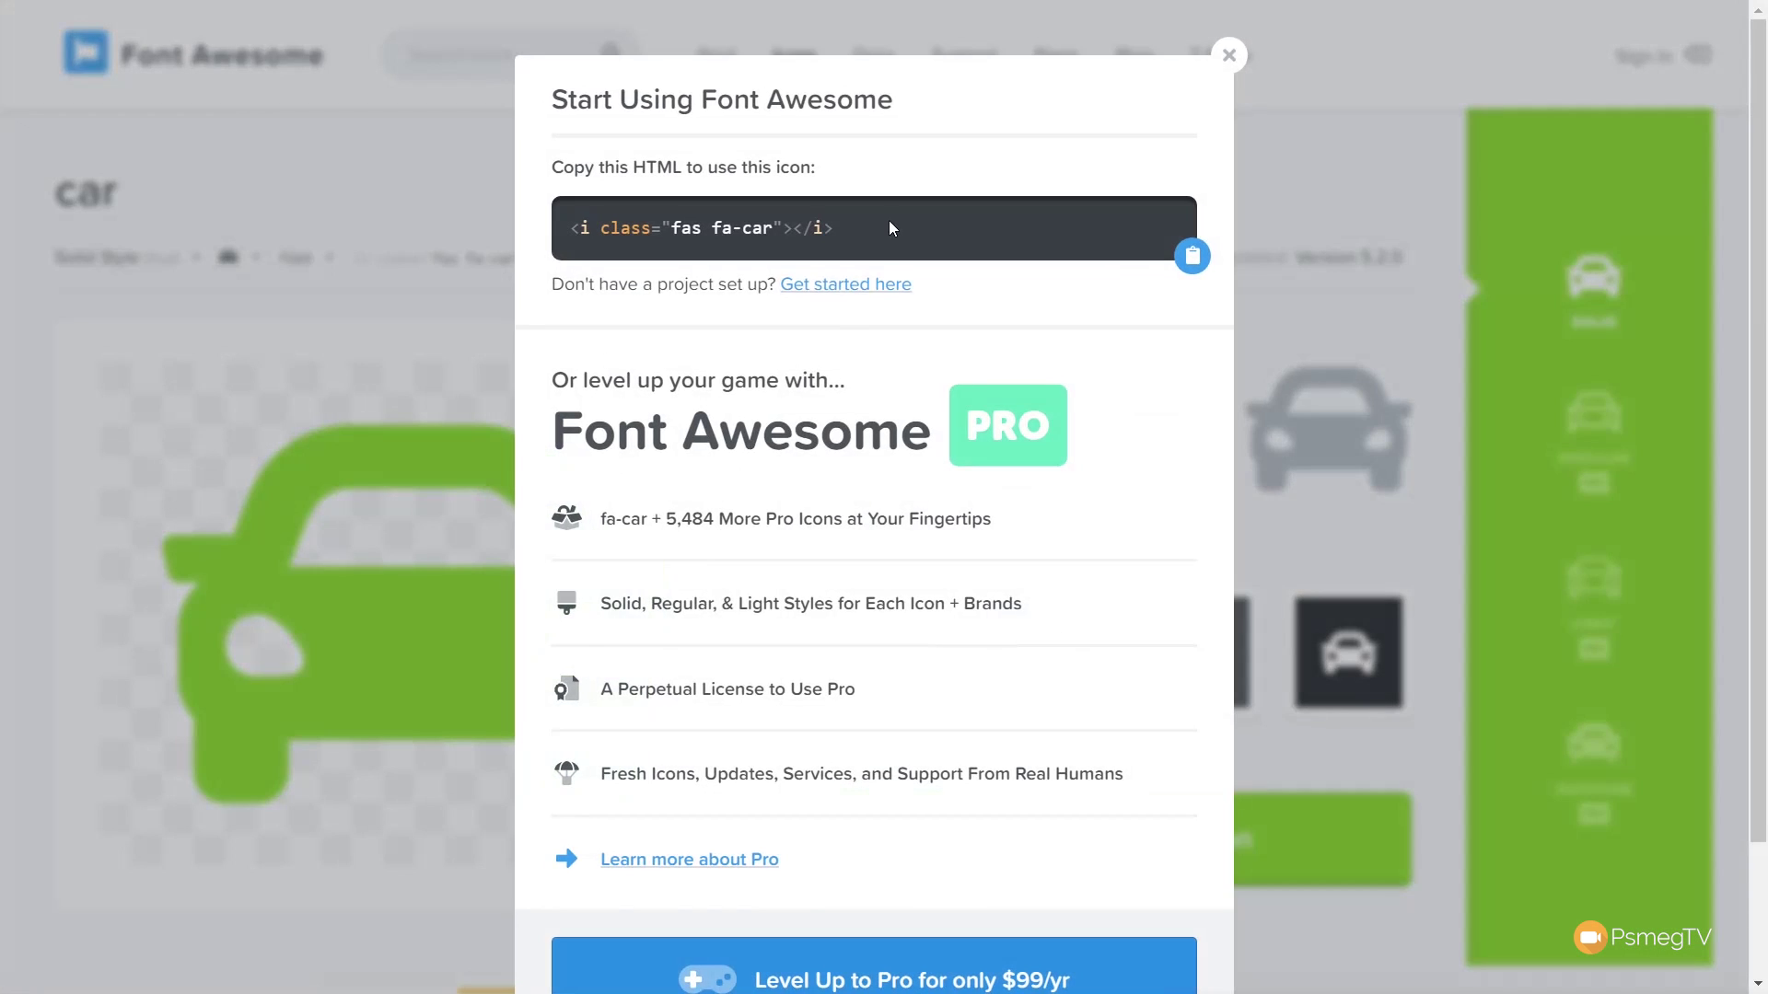
drag(888, 220, 563, 231)
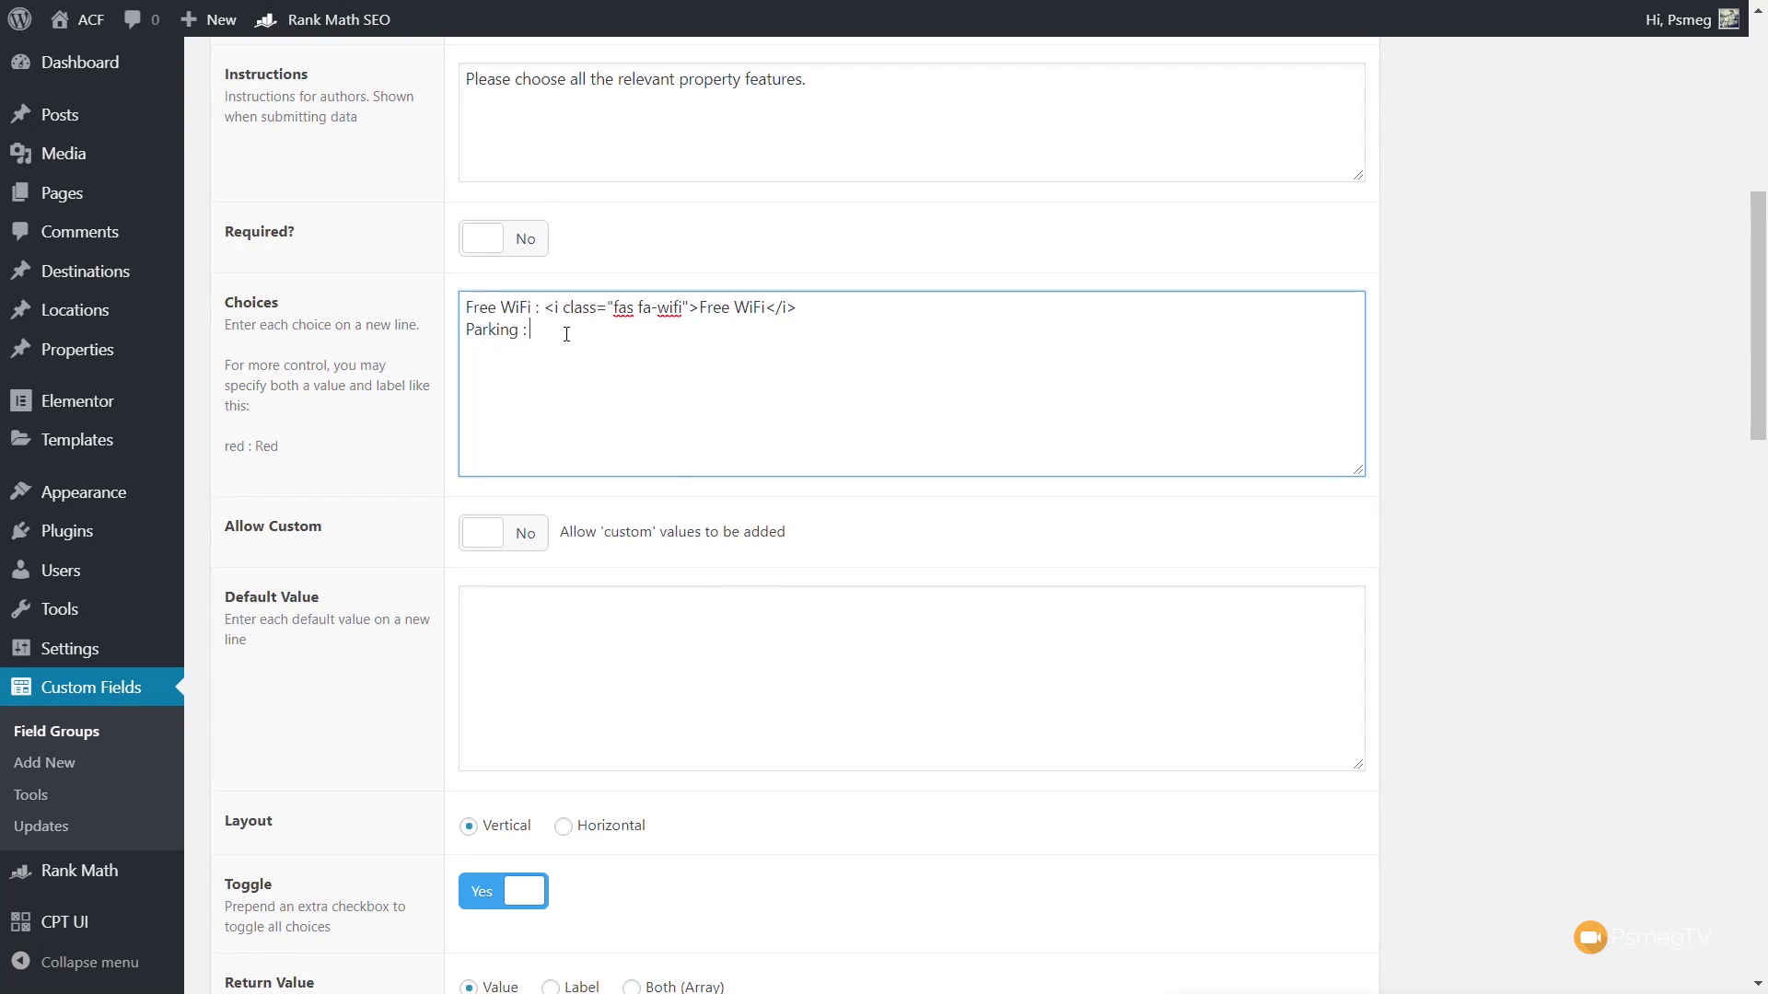
Paste the car icon tag after 'Parking :' and copy 'Parking' inside it as the label
text(<i class="fas fa-car"></i>)
drag(519, 329, 467, 329)
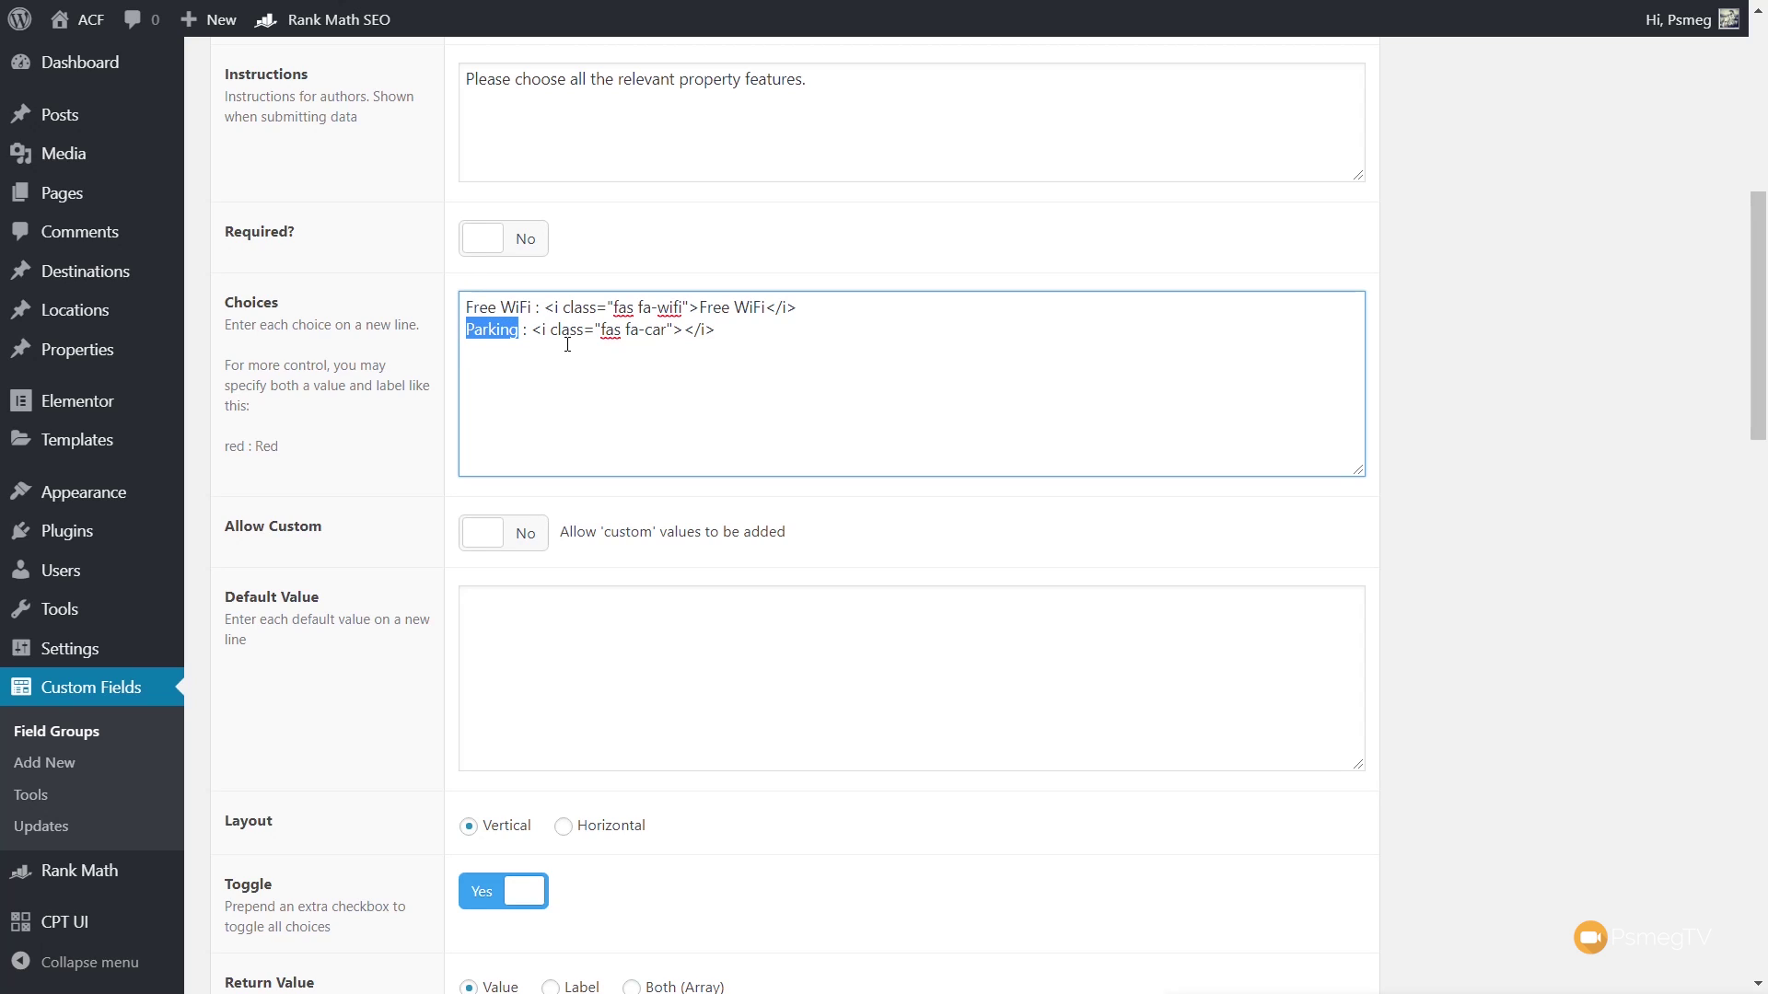
key(ctrl+c)
click(687, 329)
key(ctrl+v)
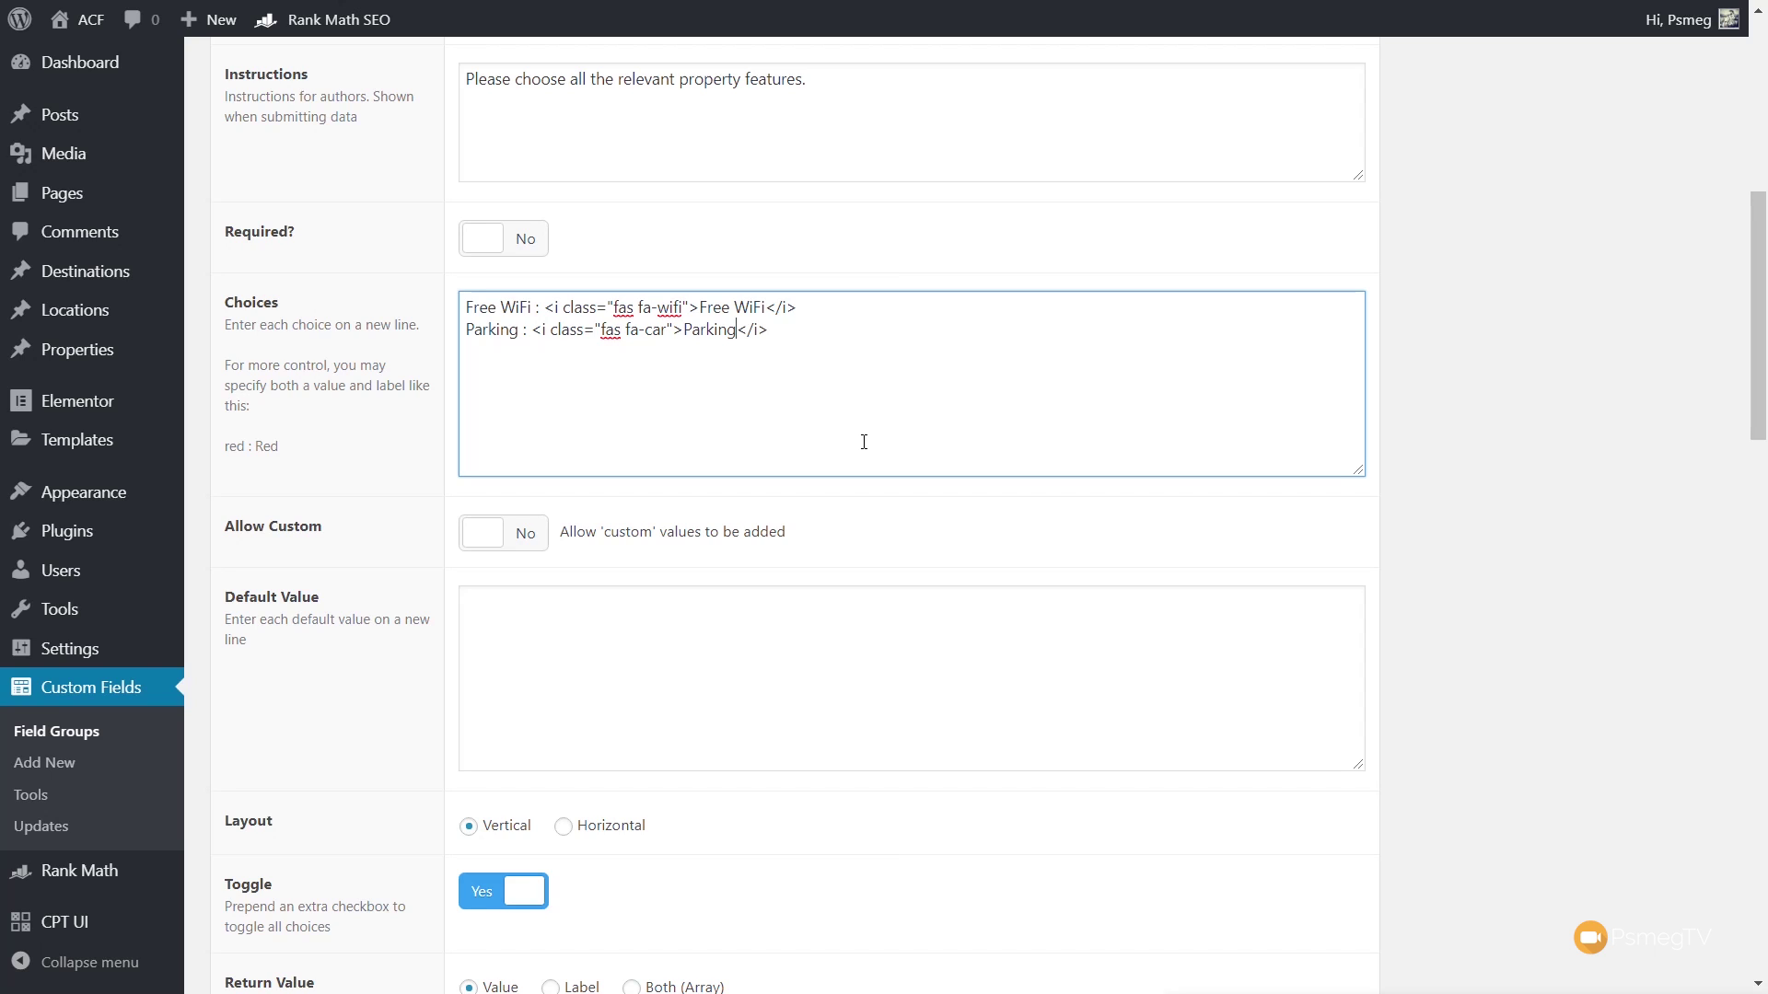
scroll(875, 612, down, 1)
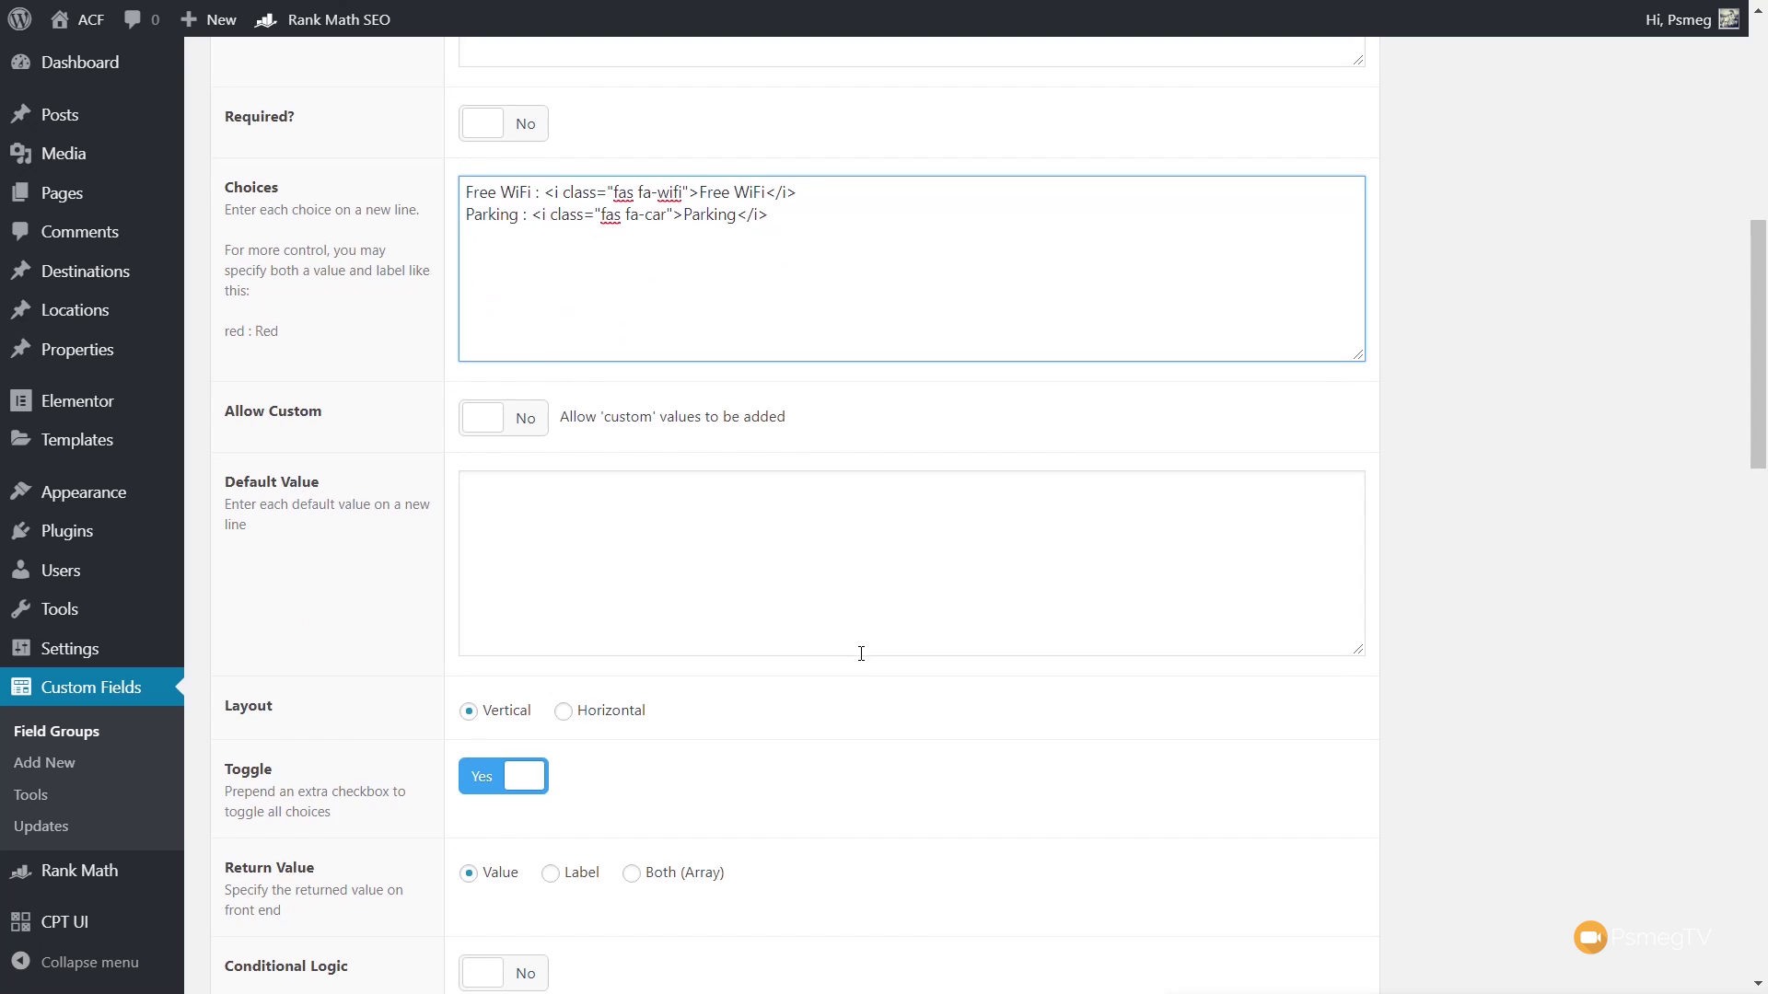
Set the Features layout to Horizontal, turn Toggle to No, and update the field group
click(735, 214)
click(563, 712)
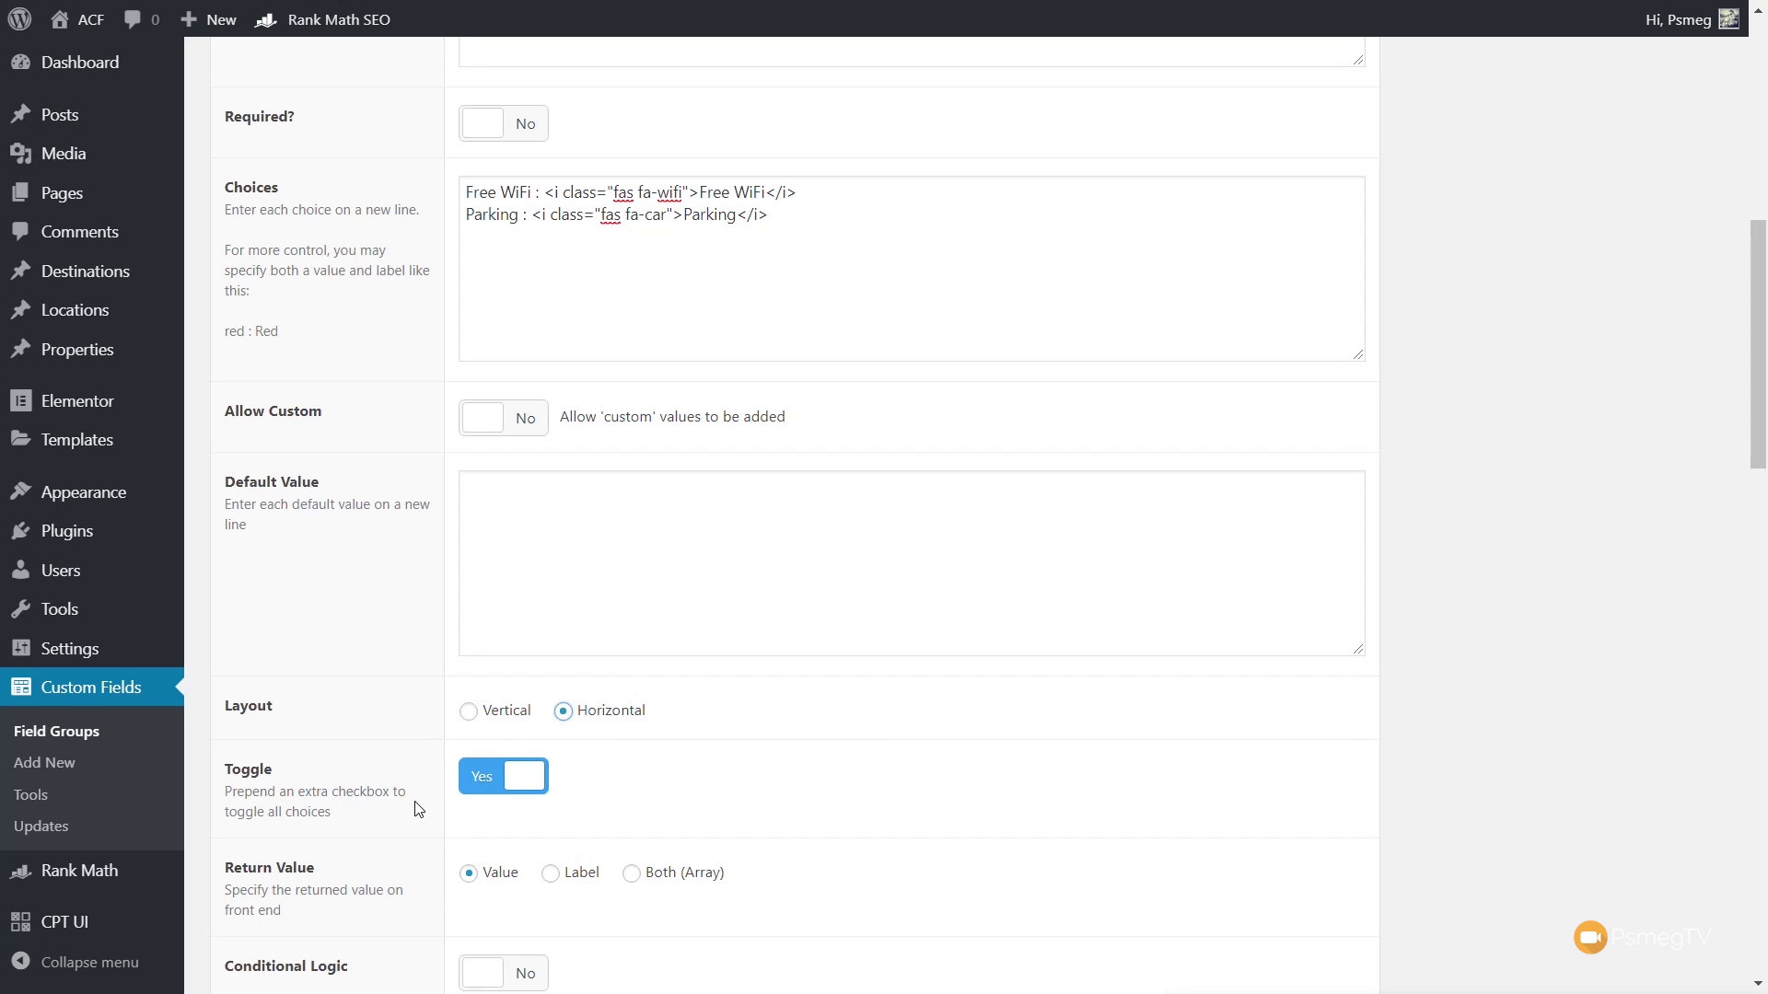
click(476, 790)
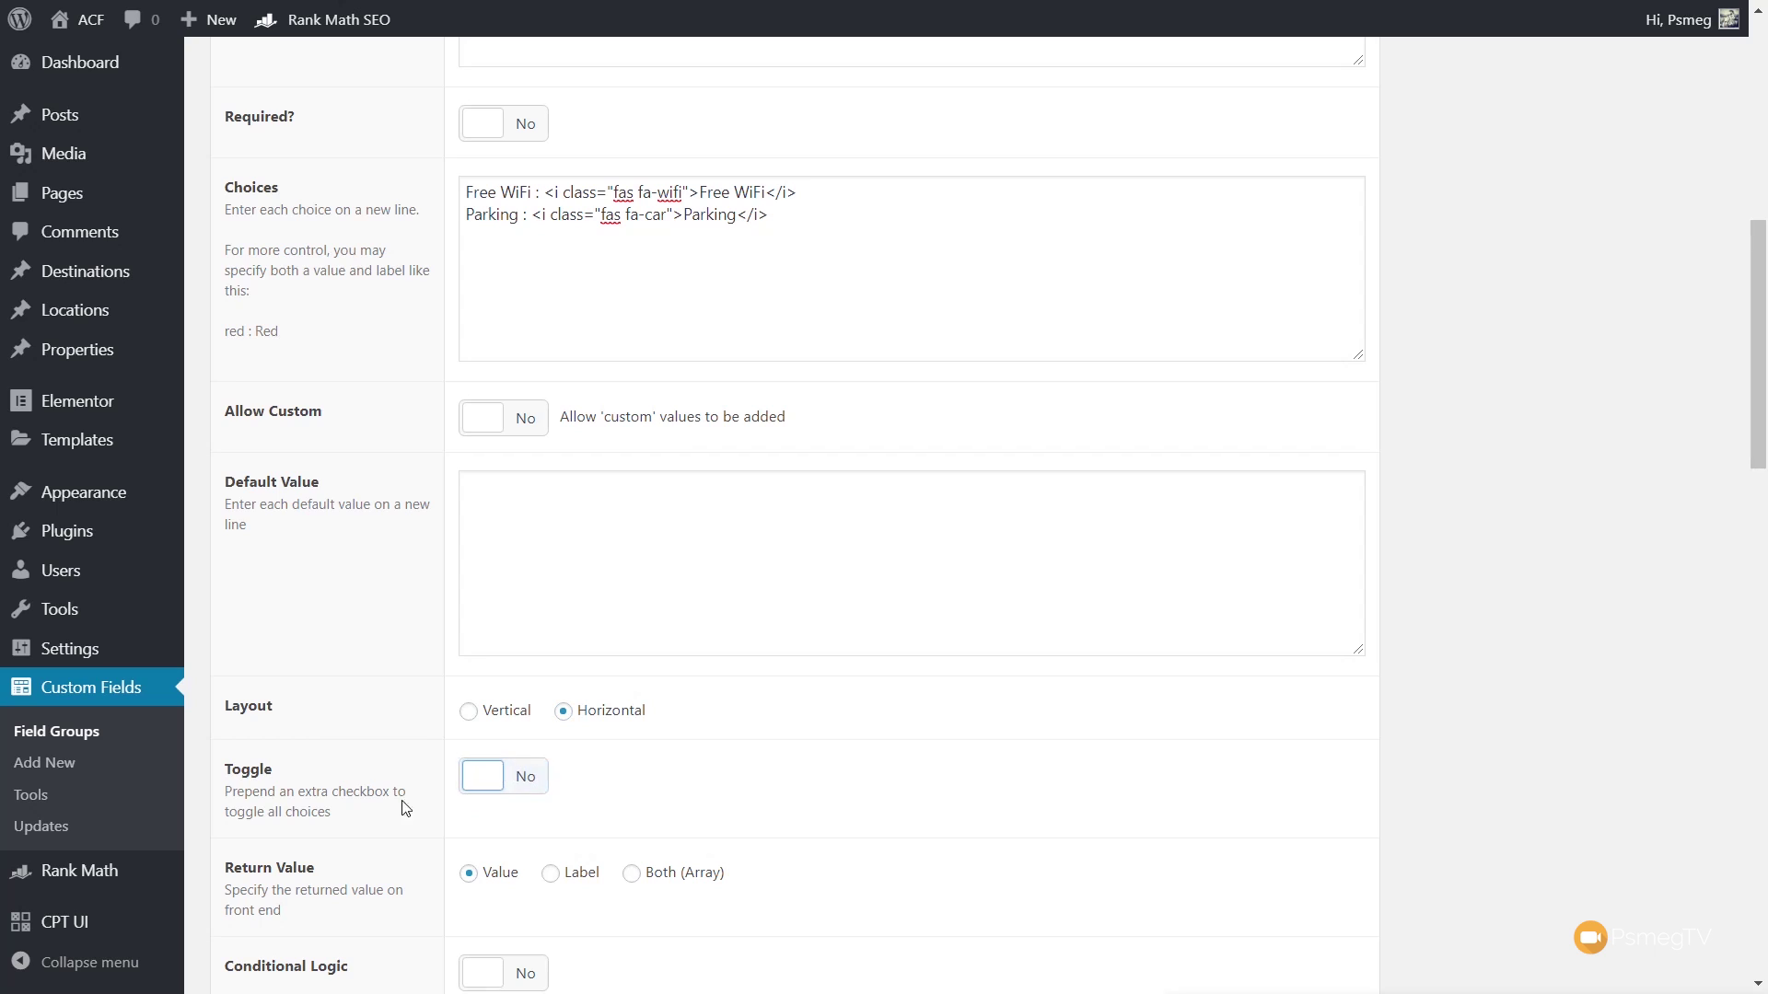
scroll(362, 799, down, 2)
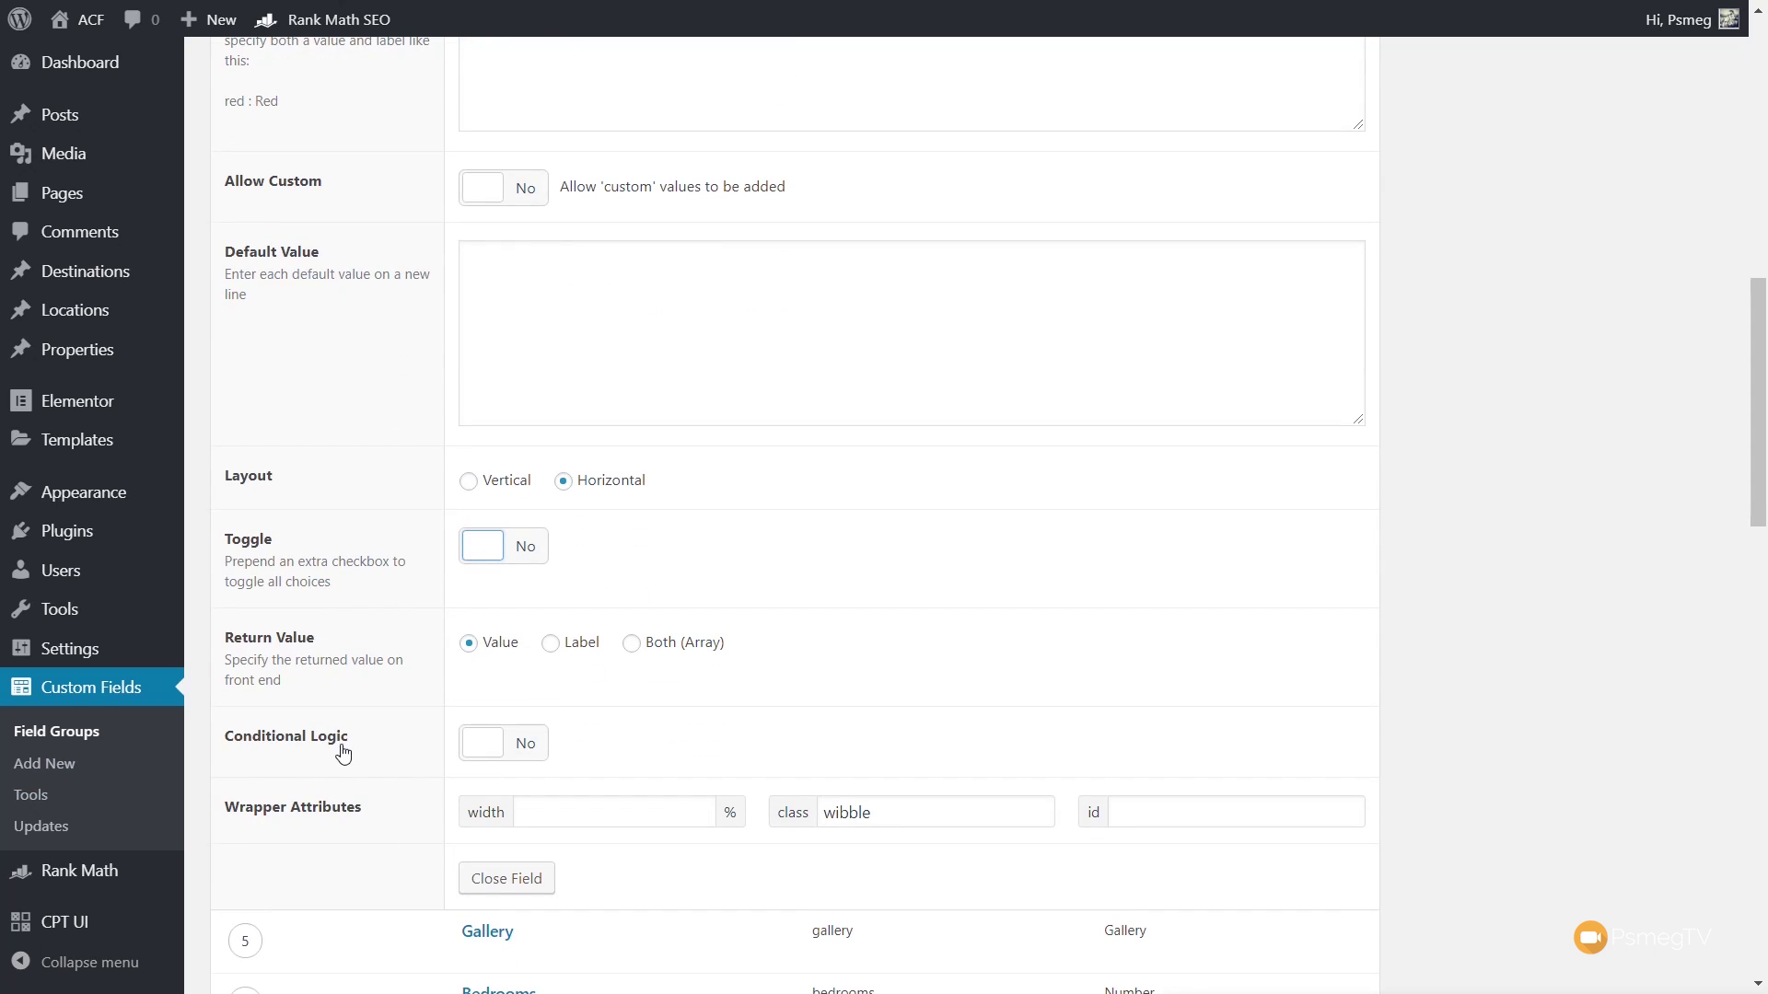
scroll(344, 754, up, 10)
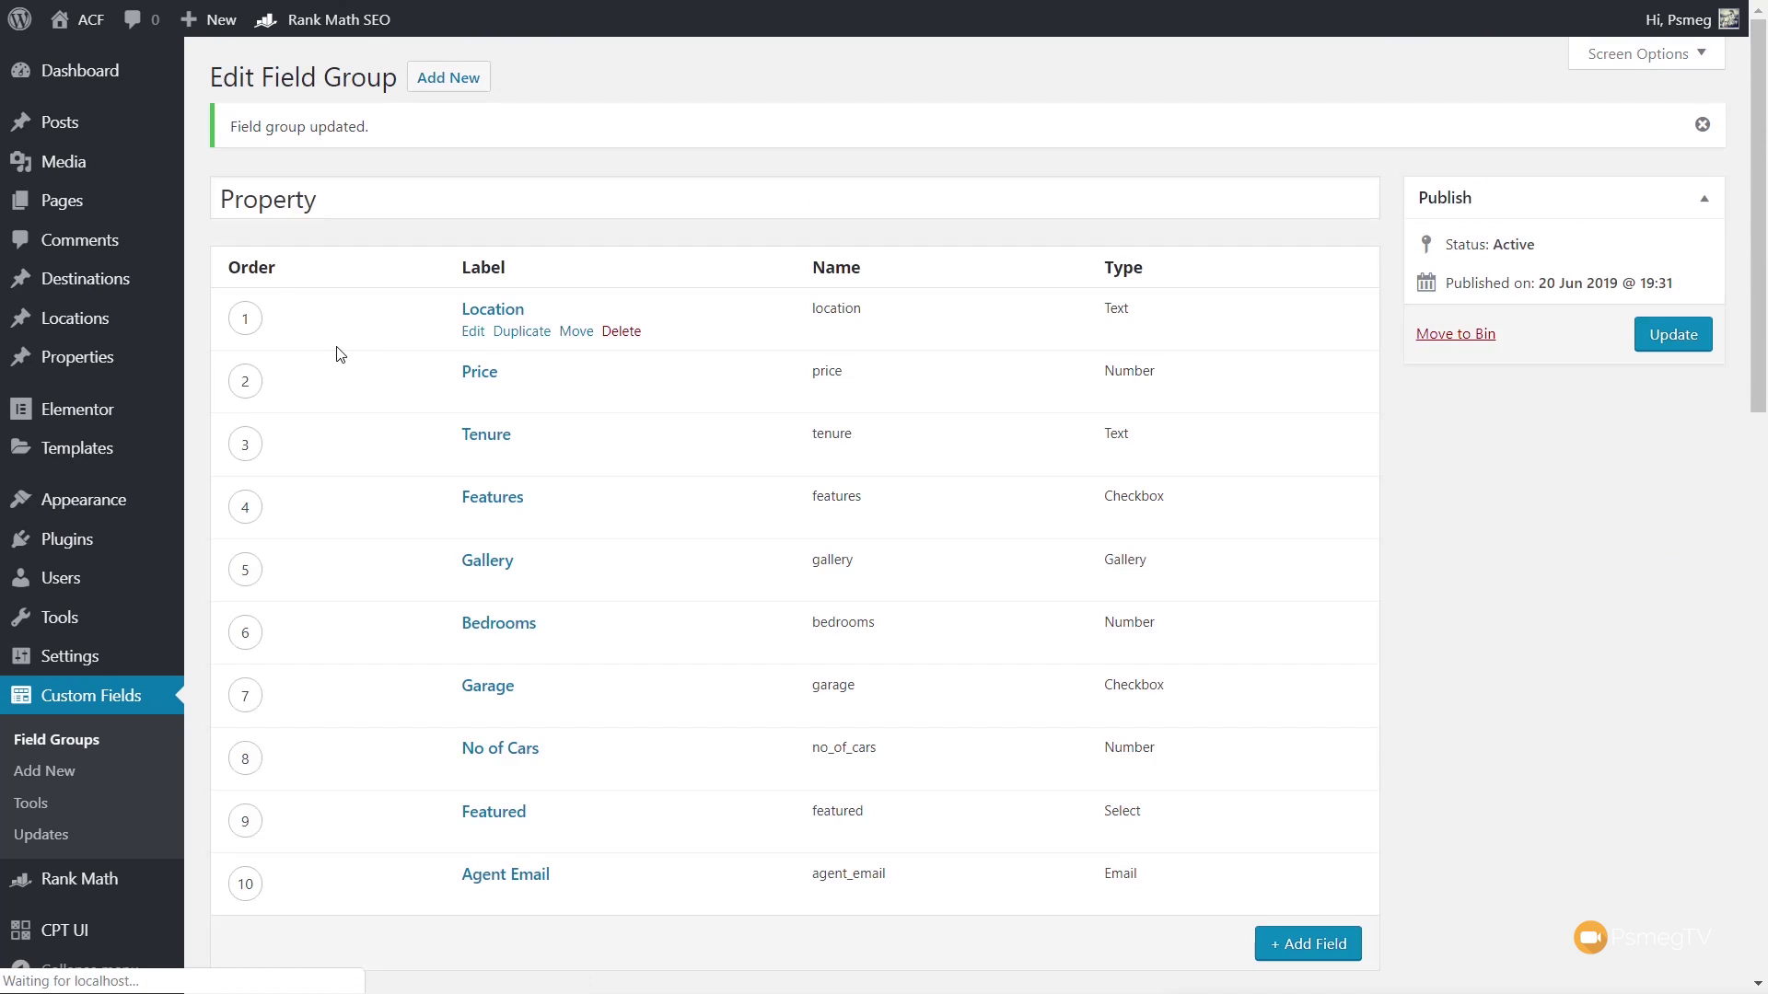
Tick Parking and Free WiFi on the 3 Bedroom Penthouse property and update it
mouse_move(79, 355)
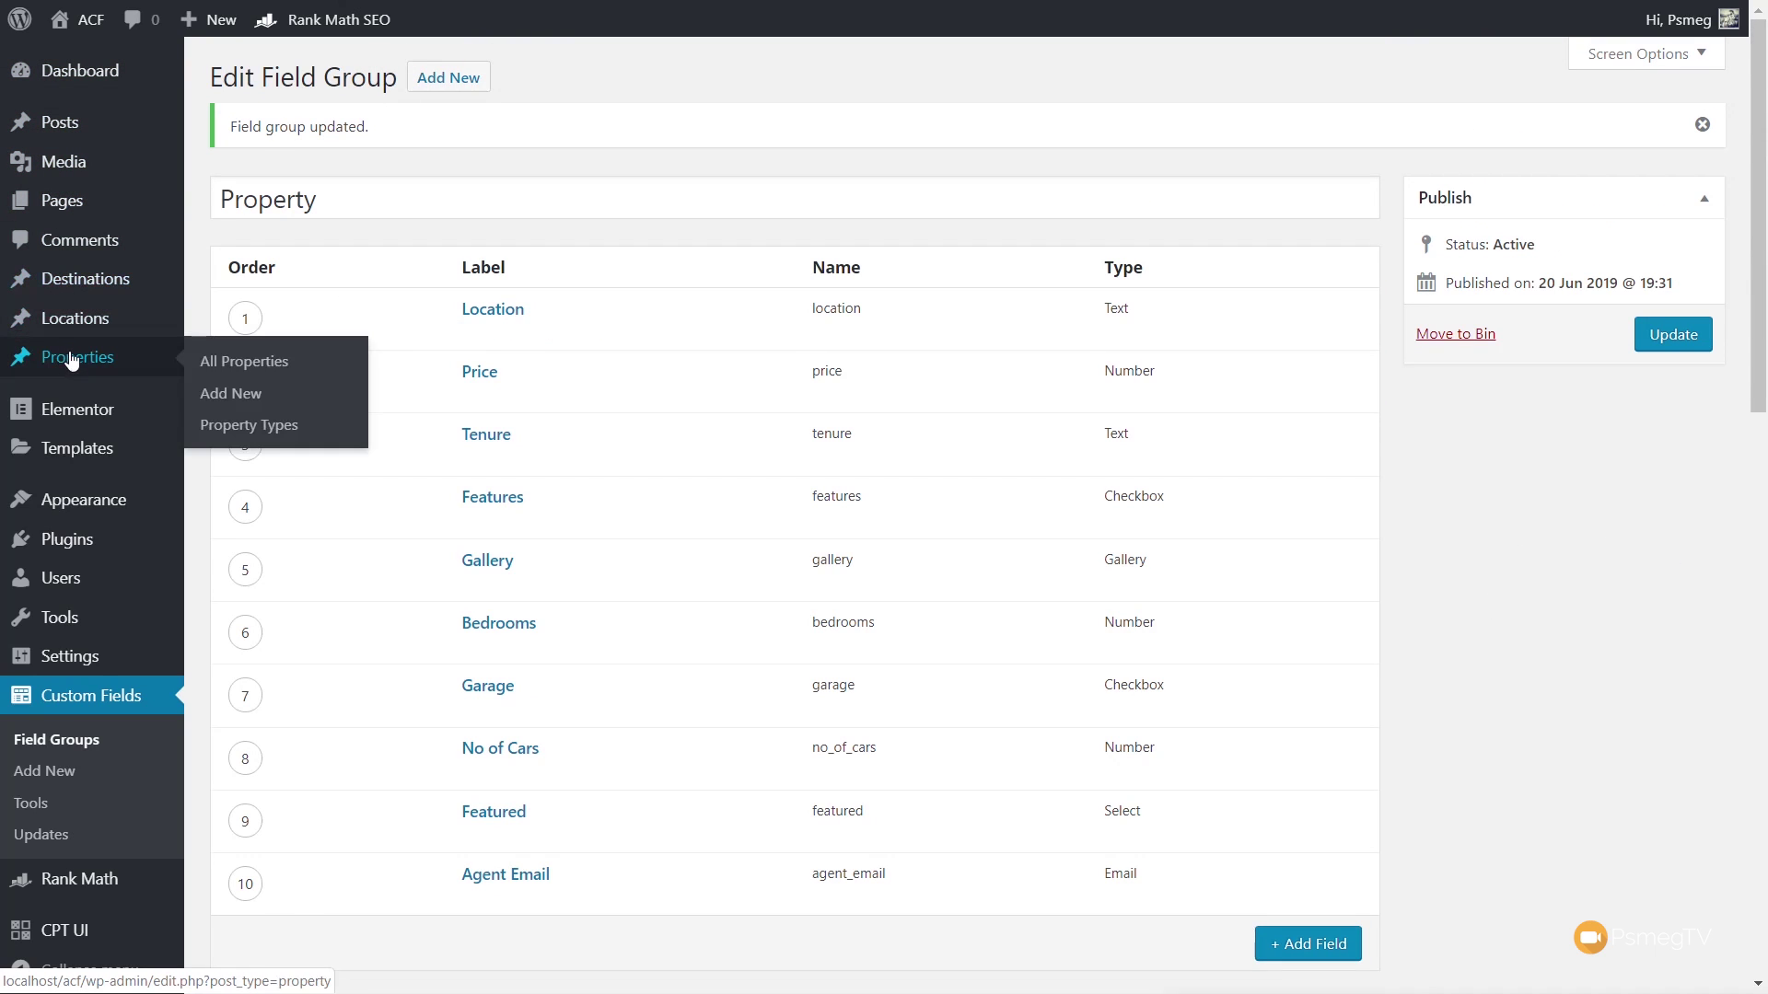
click(247, 371)
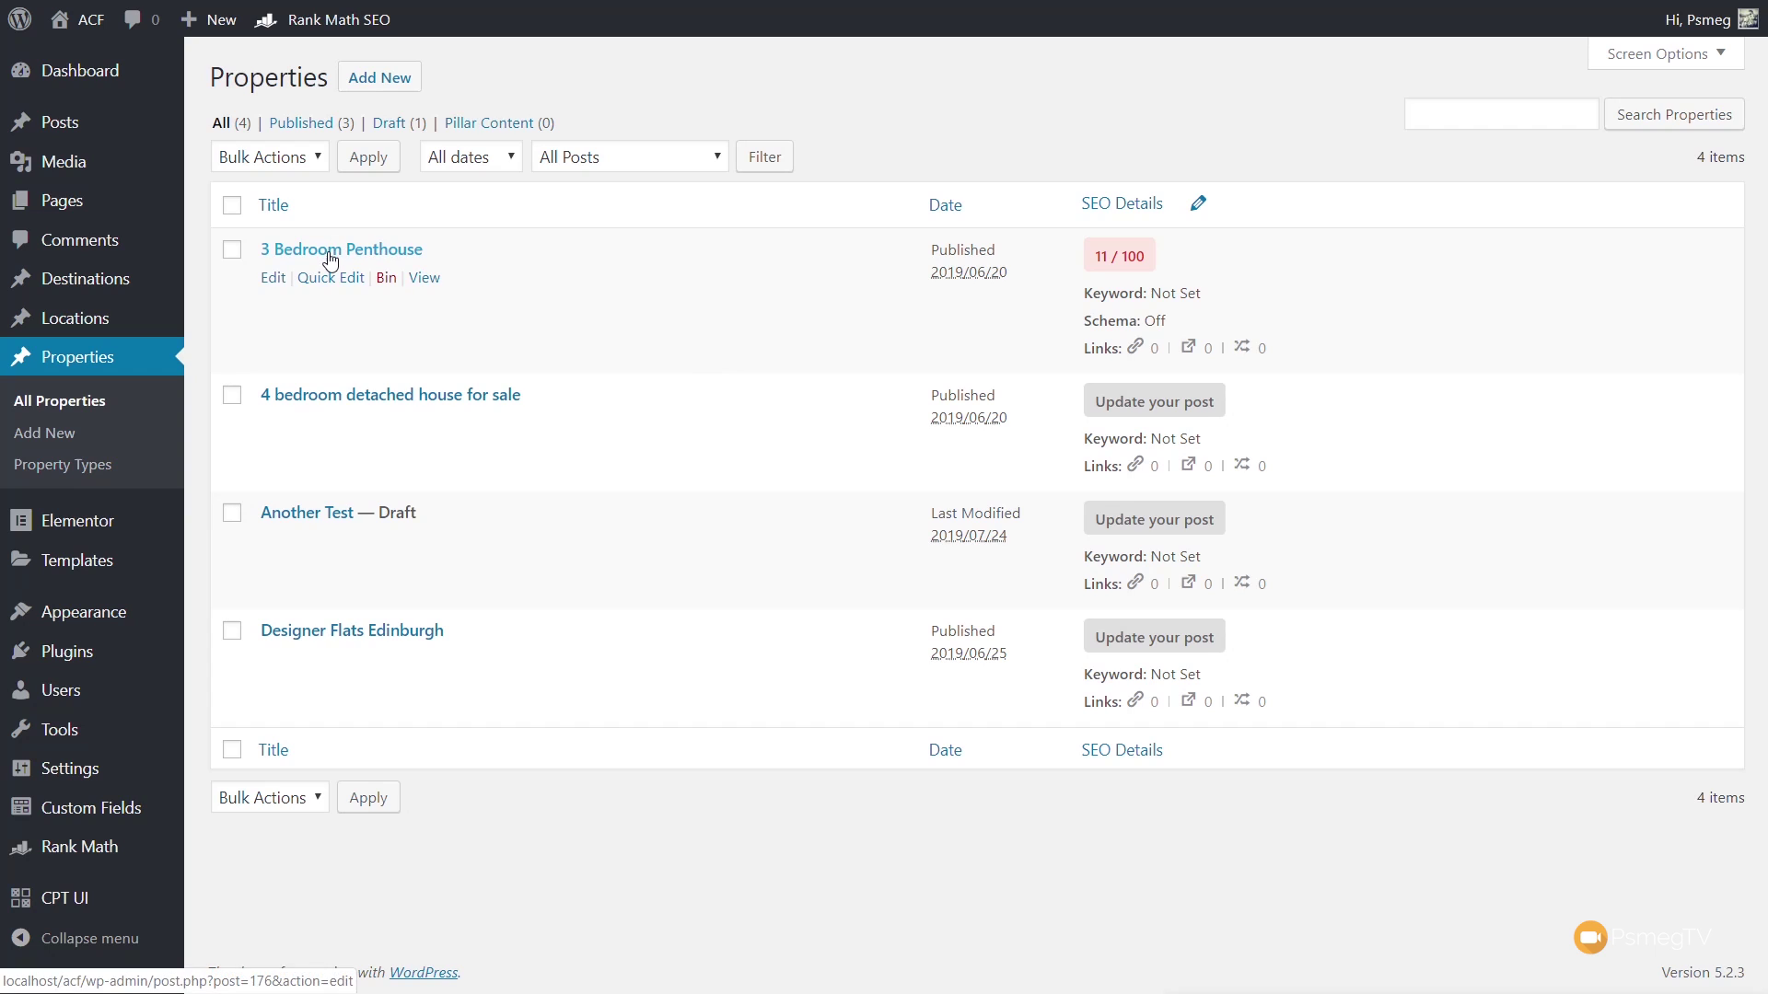
click(375, 246)
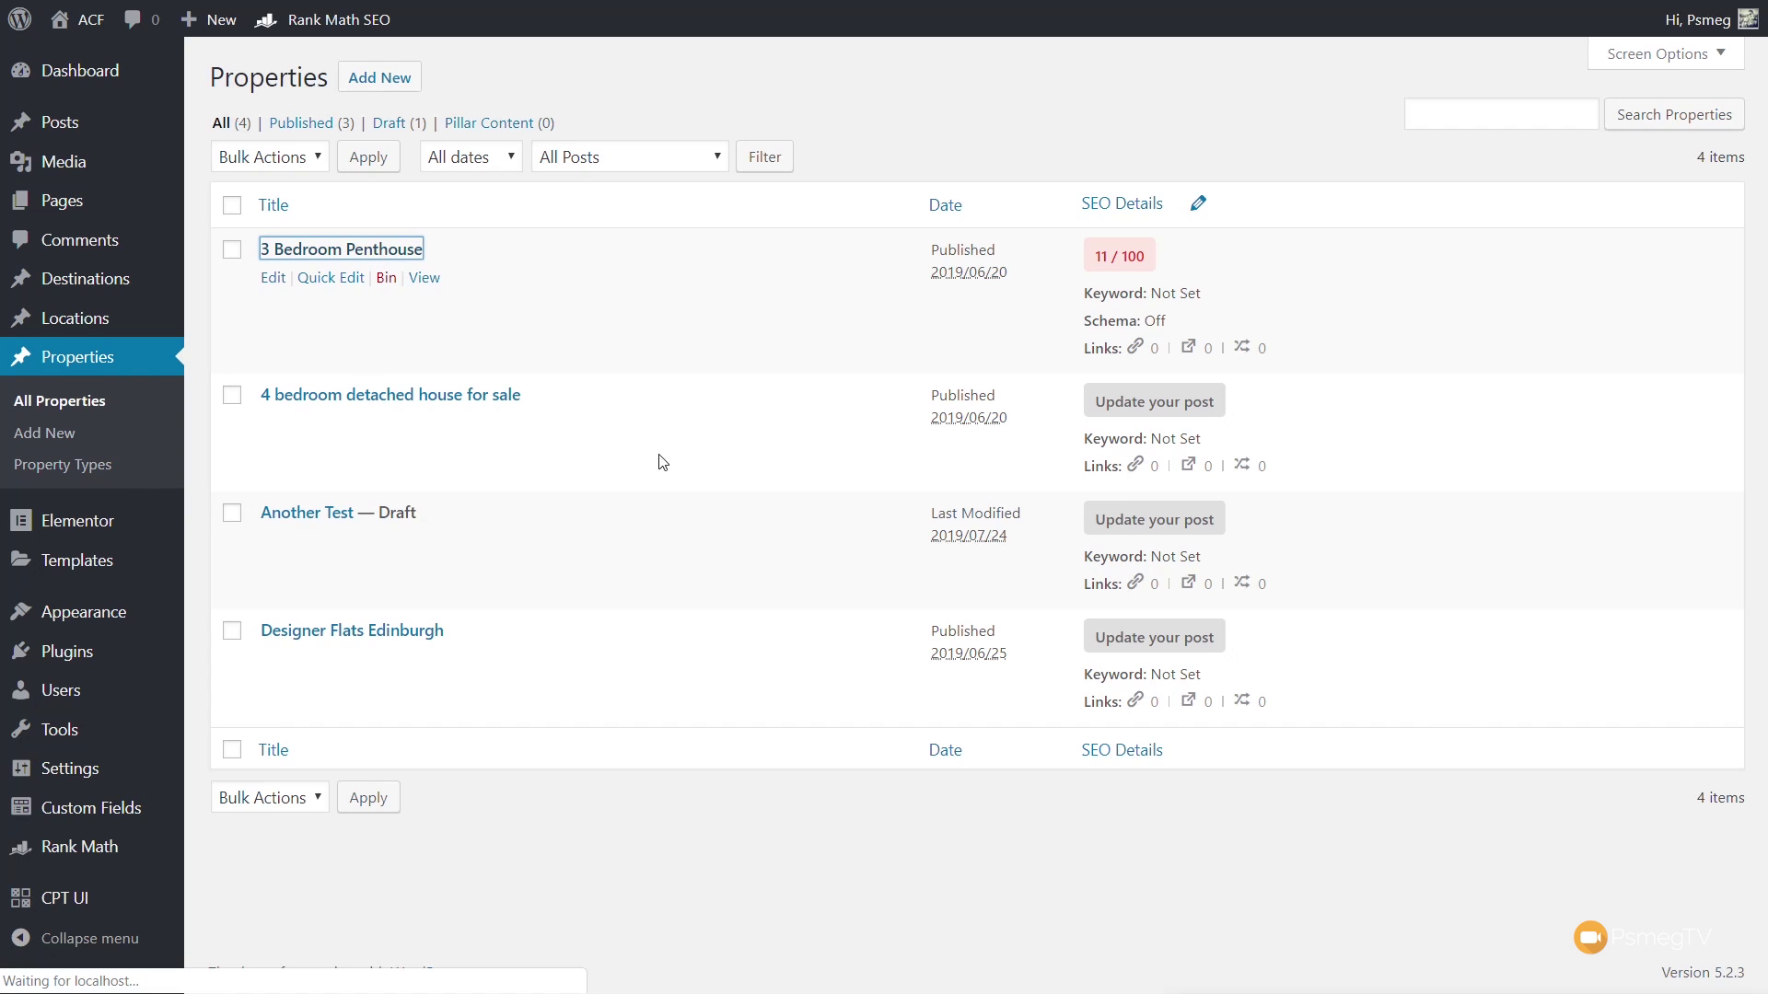
scroll(713, 750, down, 5)
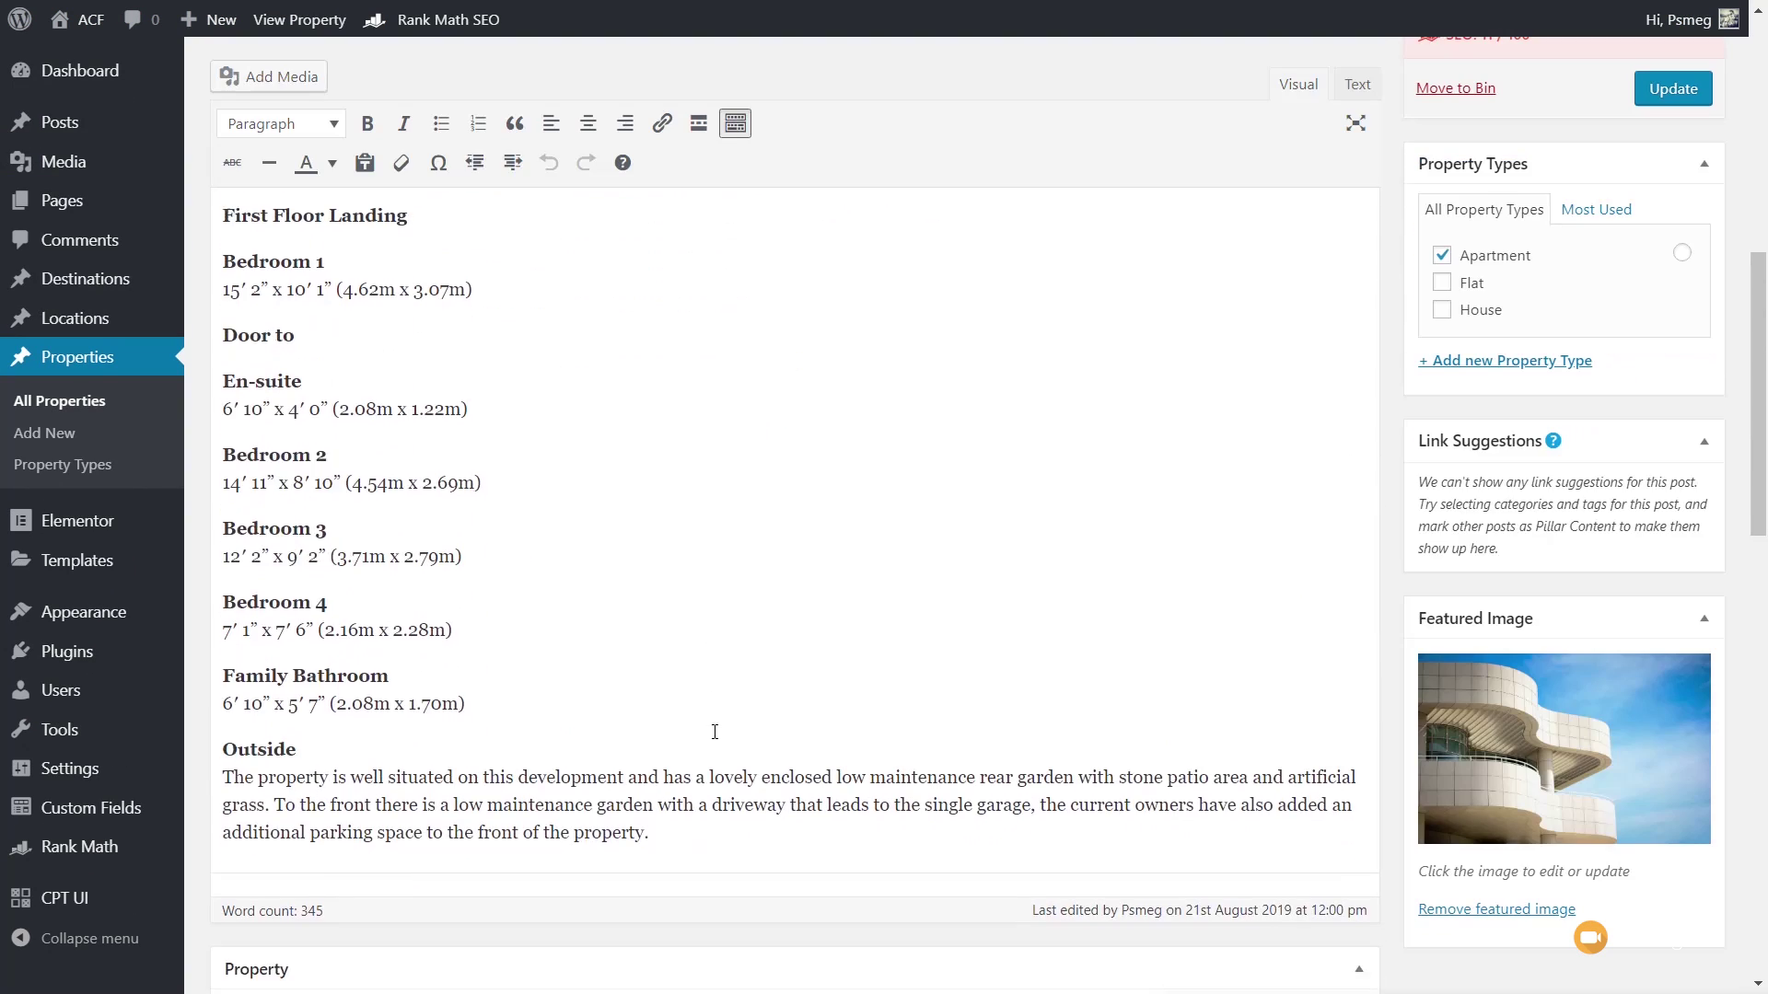
scroll(718, 737, down, 15)
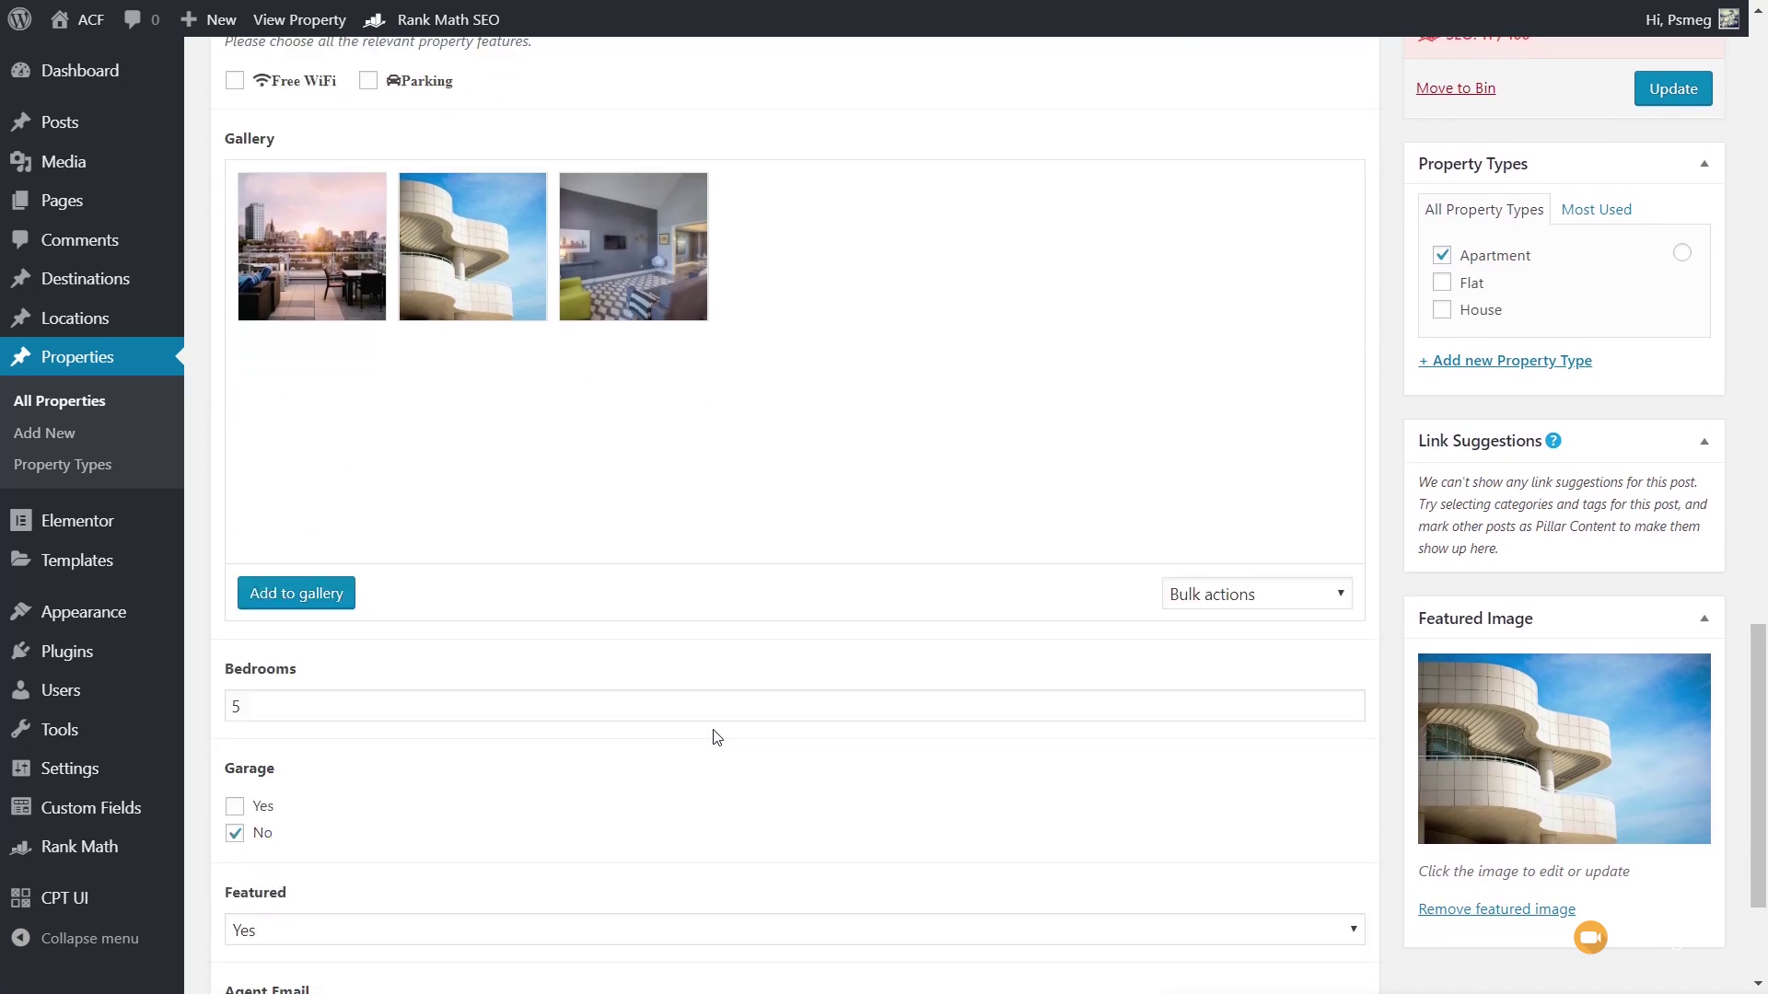
scroll(517, 718, up, 5)
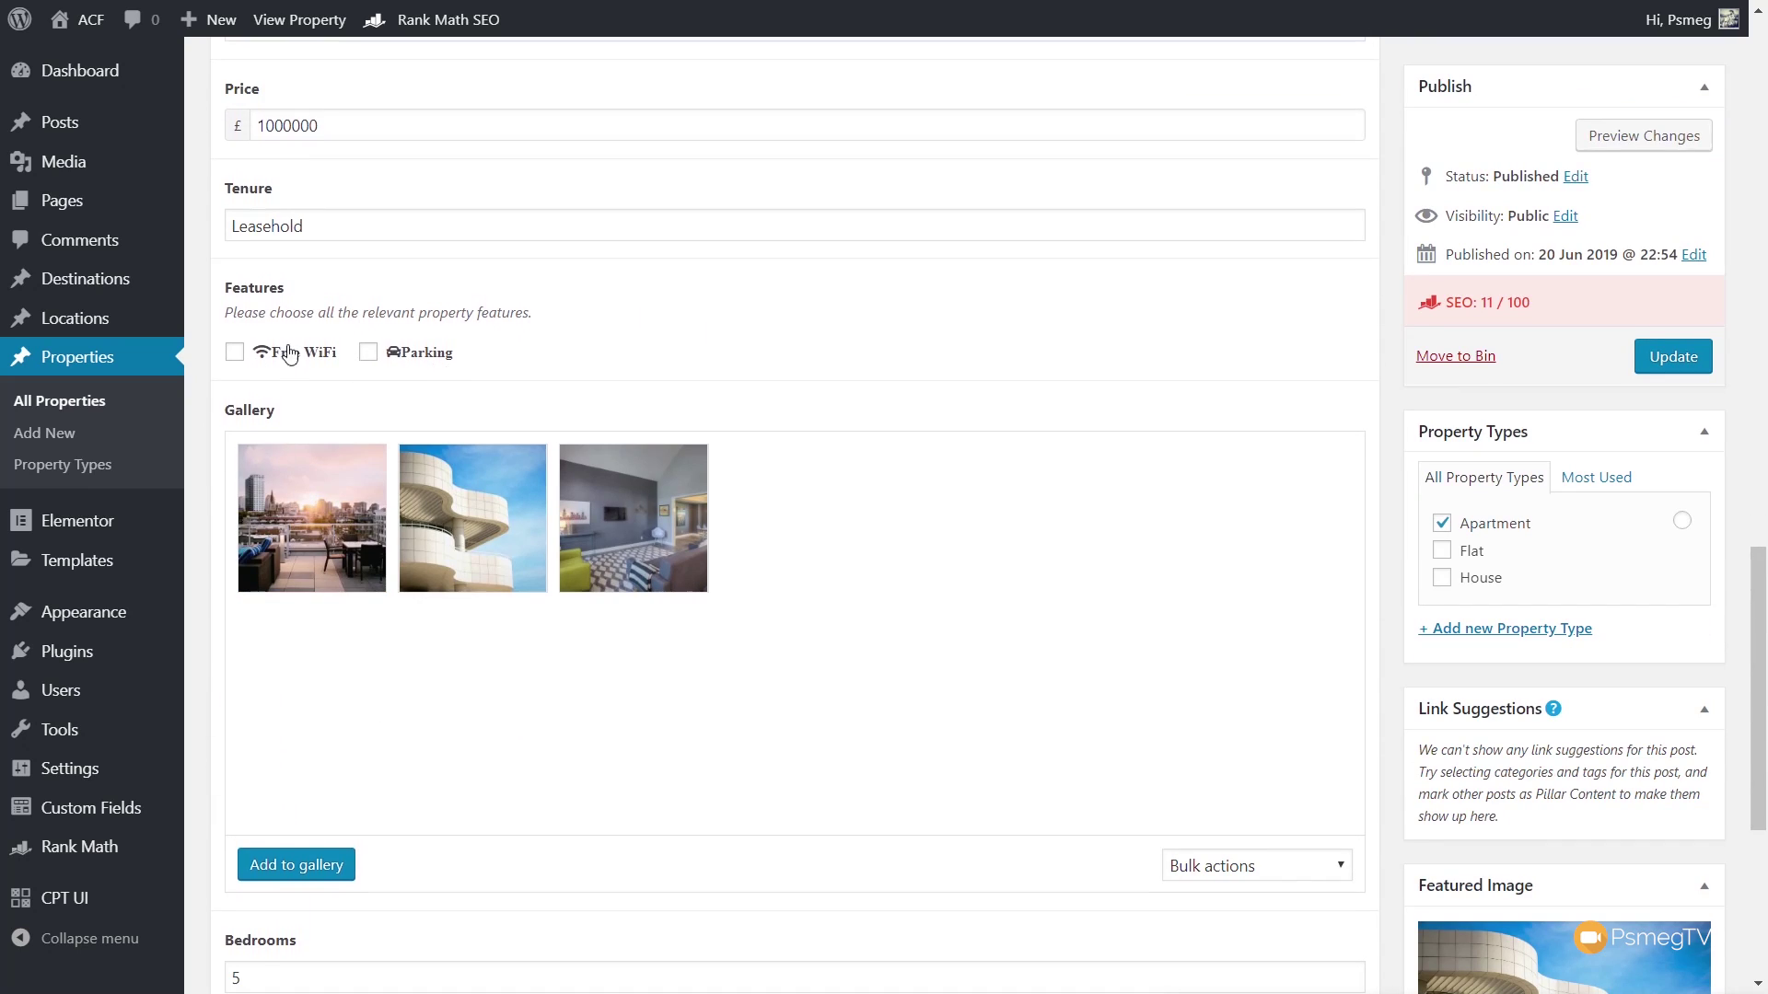
scroll(639, 378, up, 1)
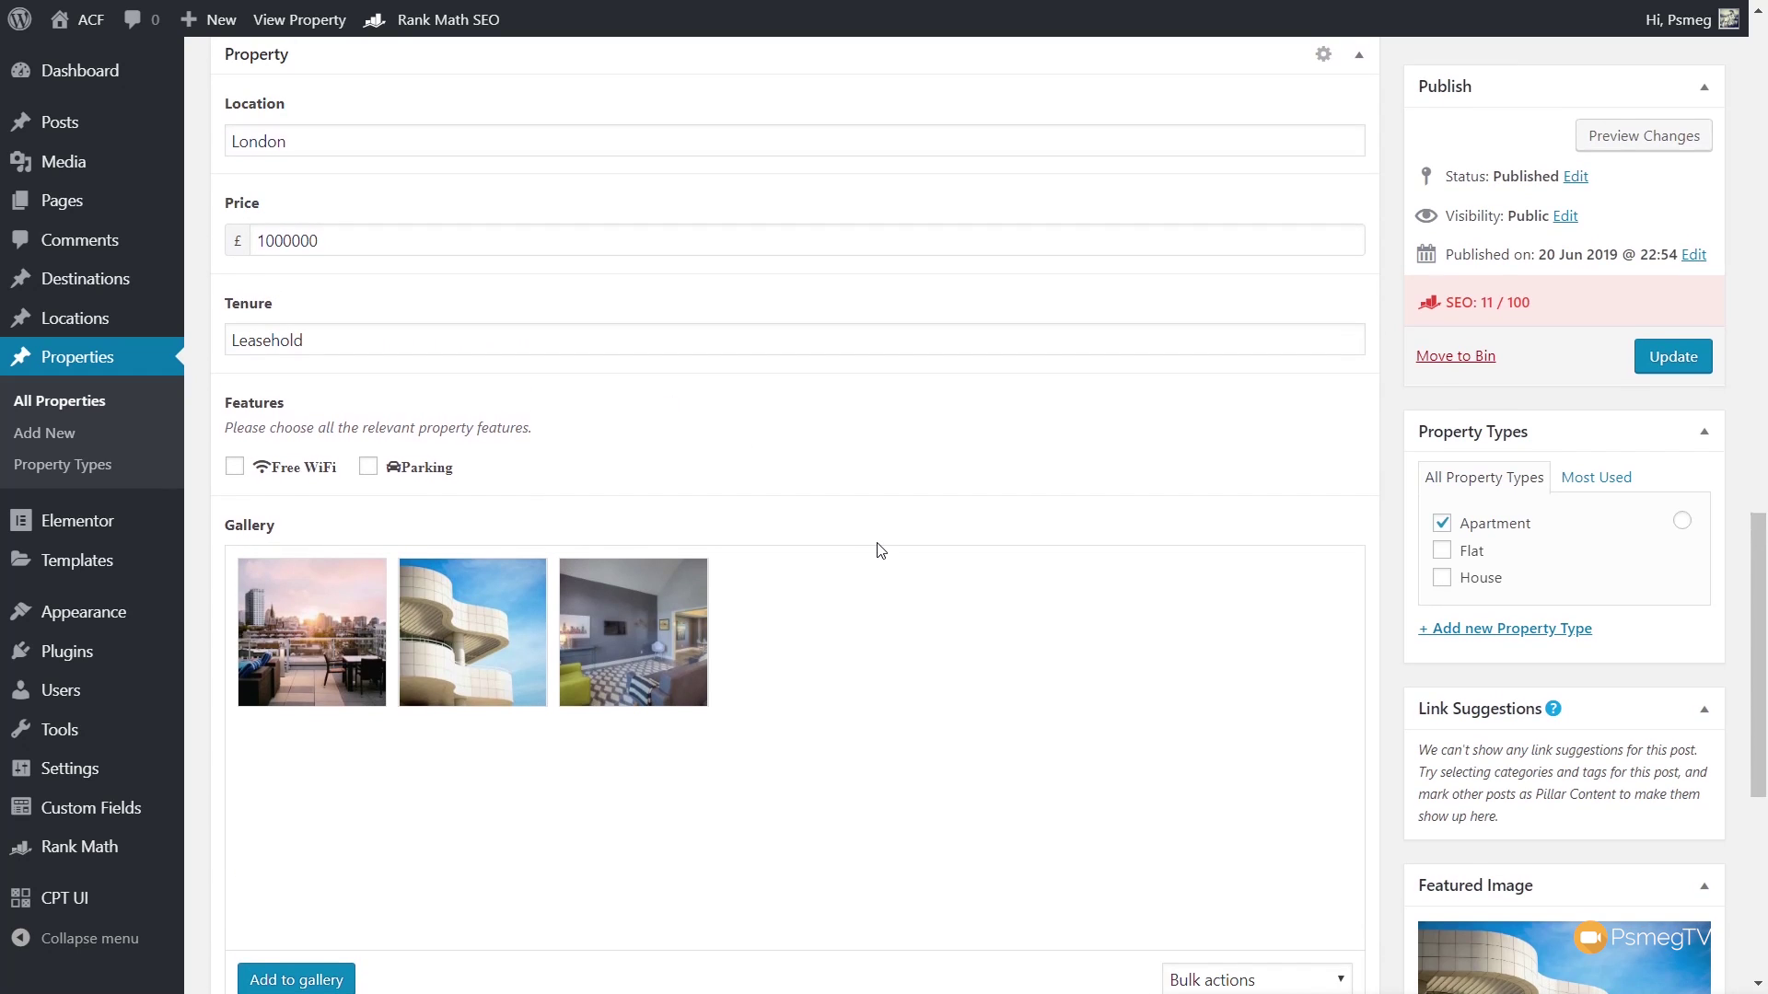
click(367, 467)
click(236, 469)
click(1653, 367)
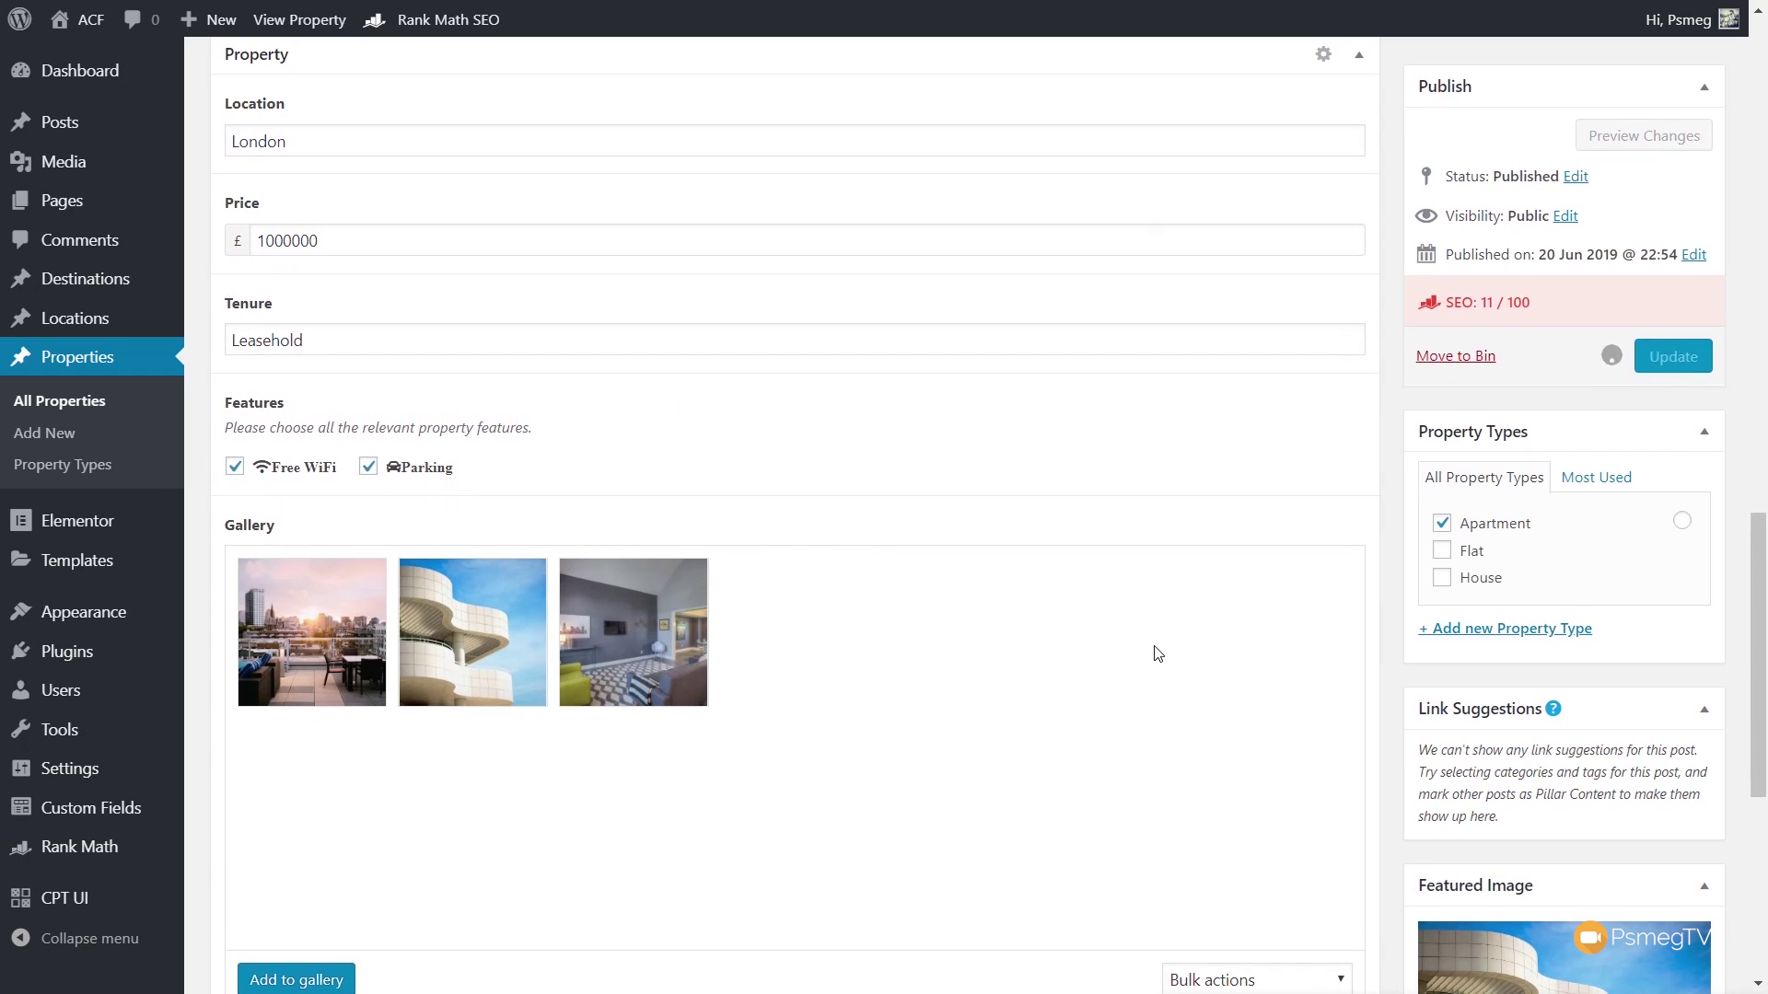
scroll(1157, 654, up, 1)
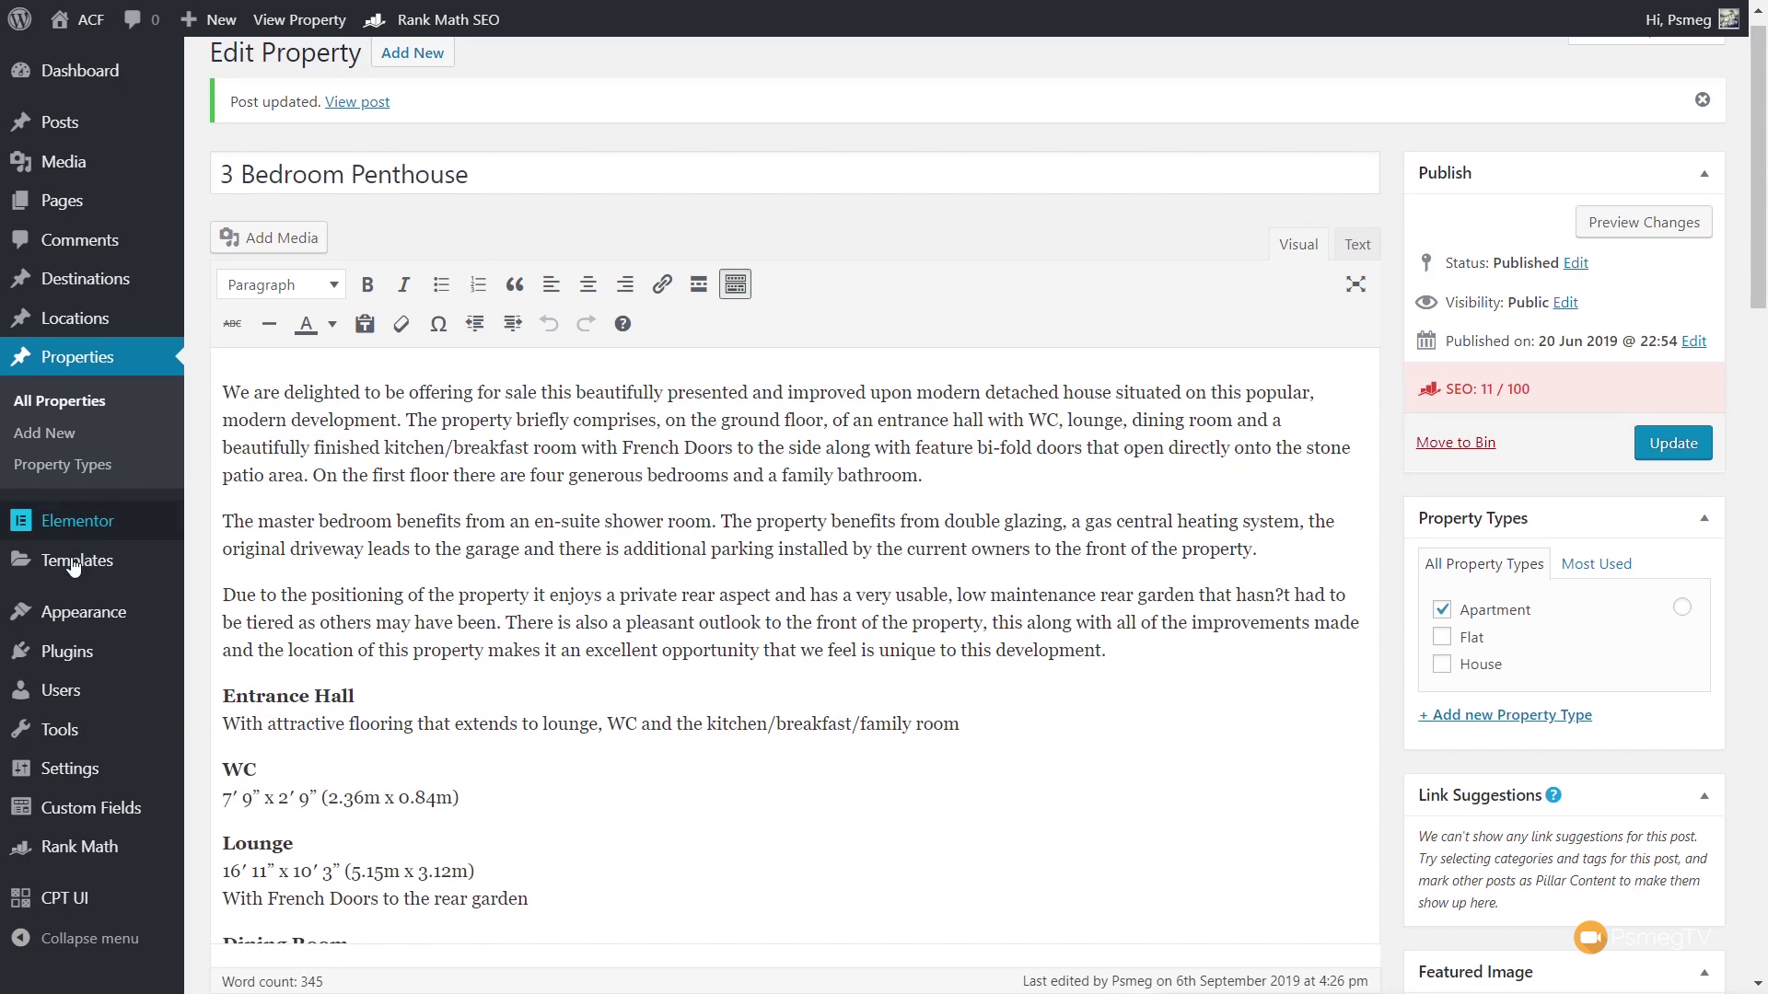
mouse_move(73, 564)
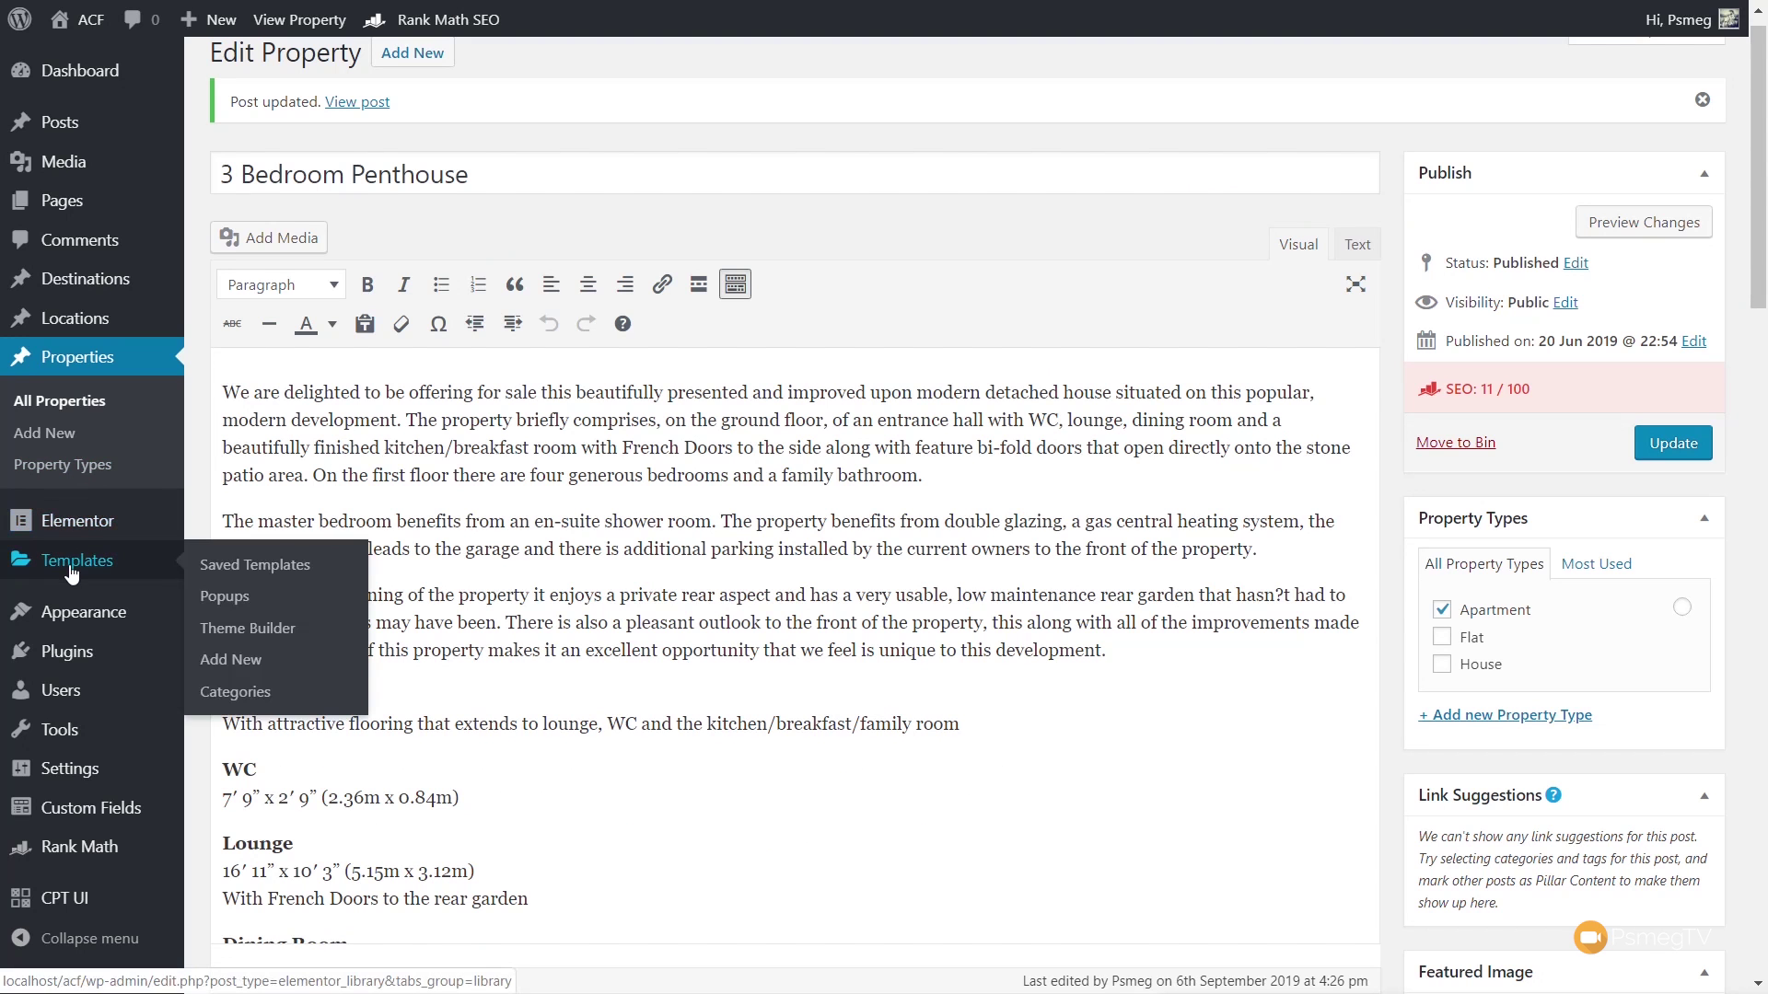
Open the single property template in Elementor and right-click its Property Features widget
click(286, 635)
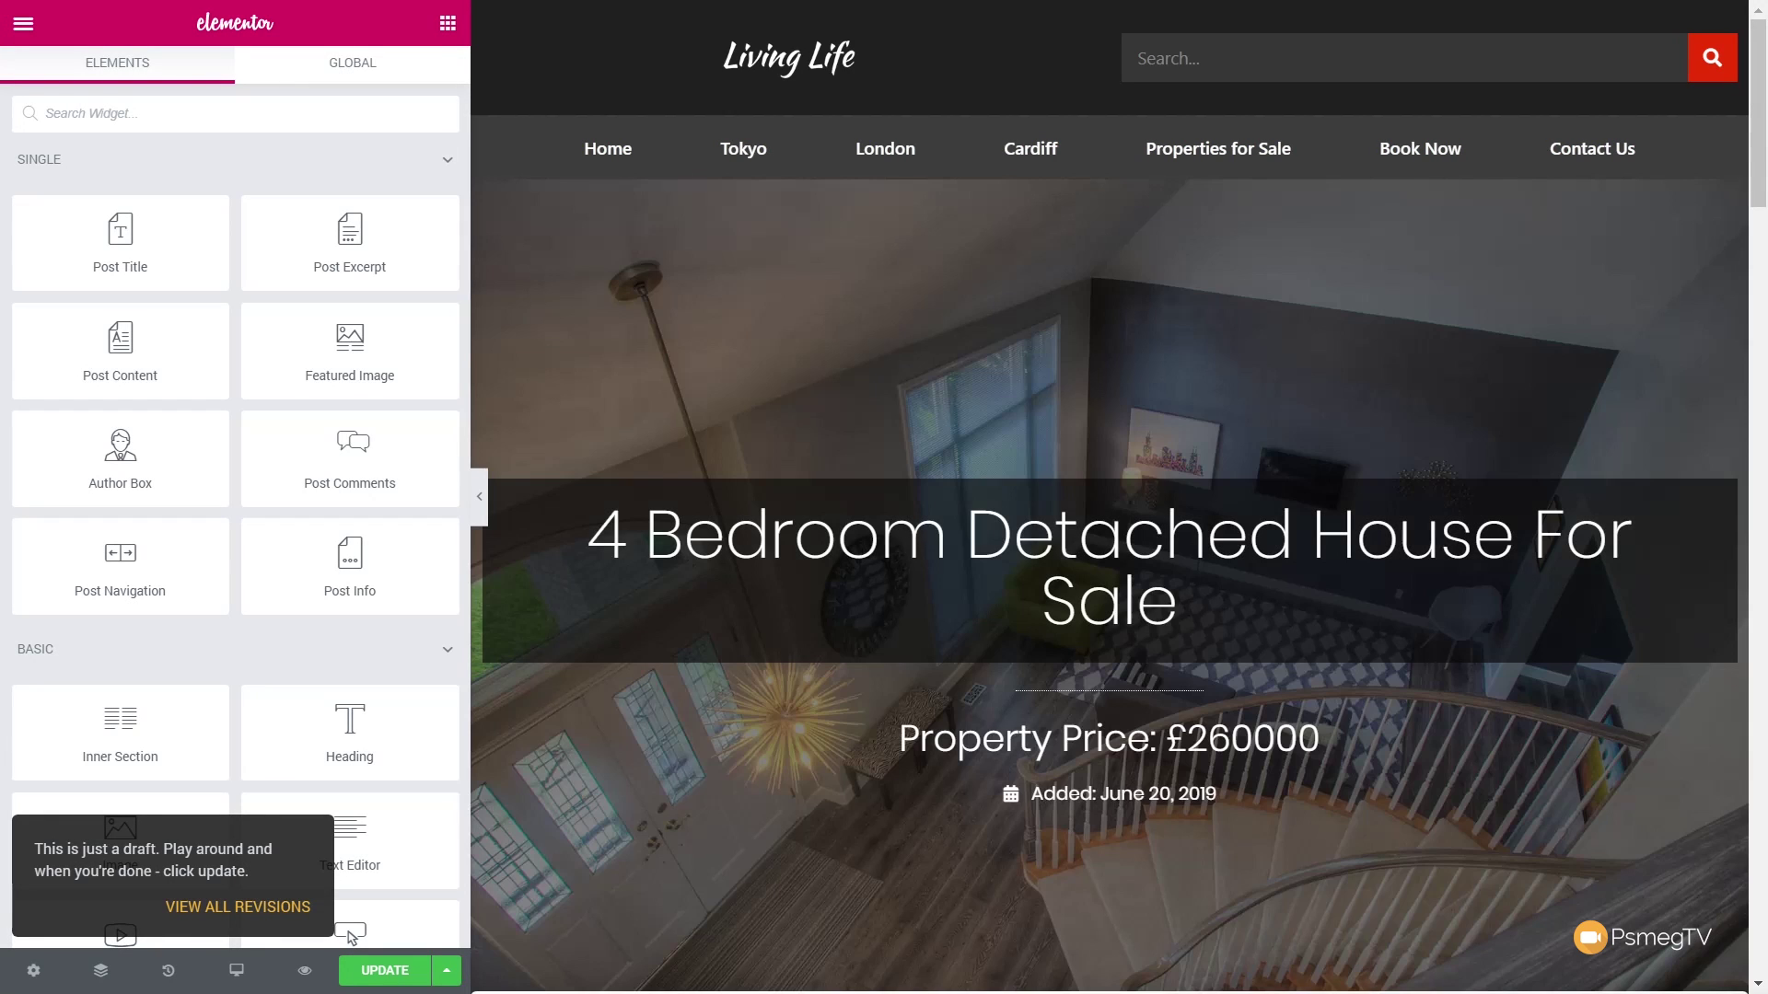
scroll(714, 723, down, 10)
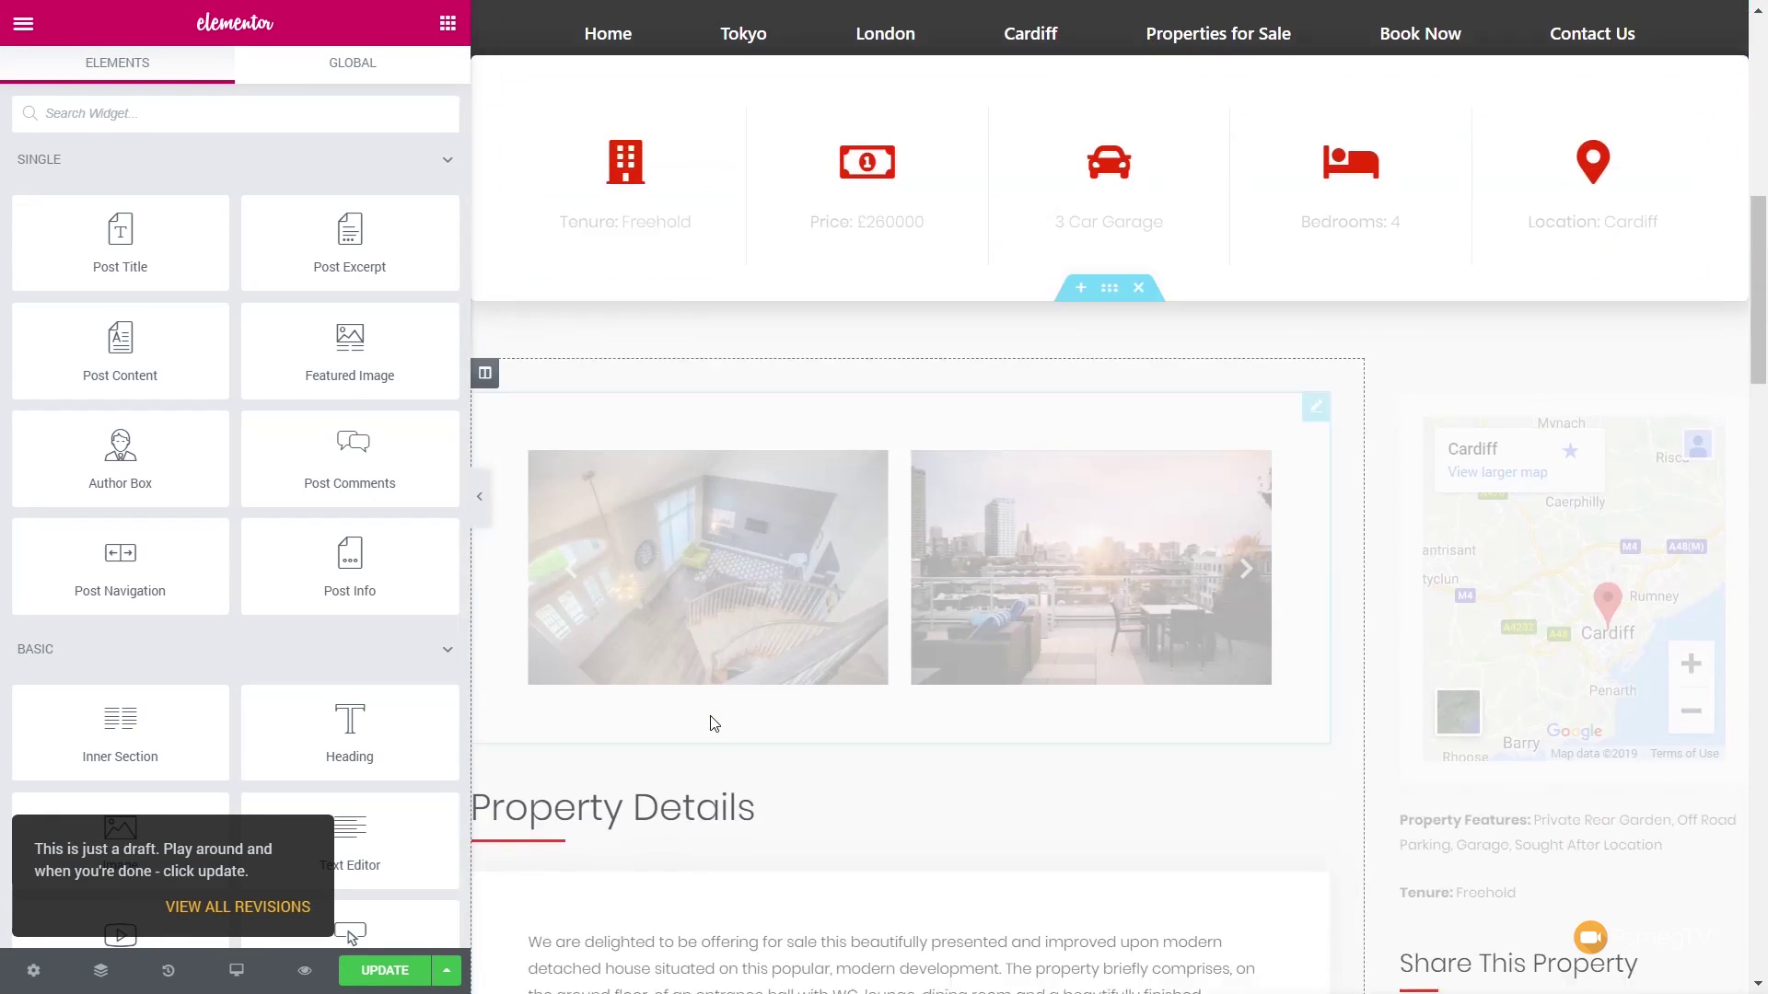
click(1542, 501)
right_click(1542, 501)
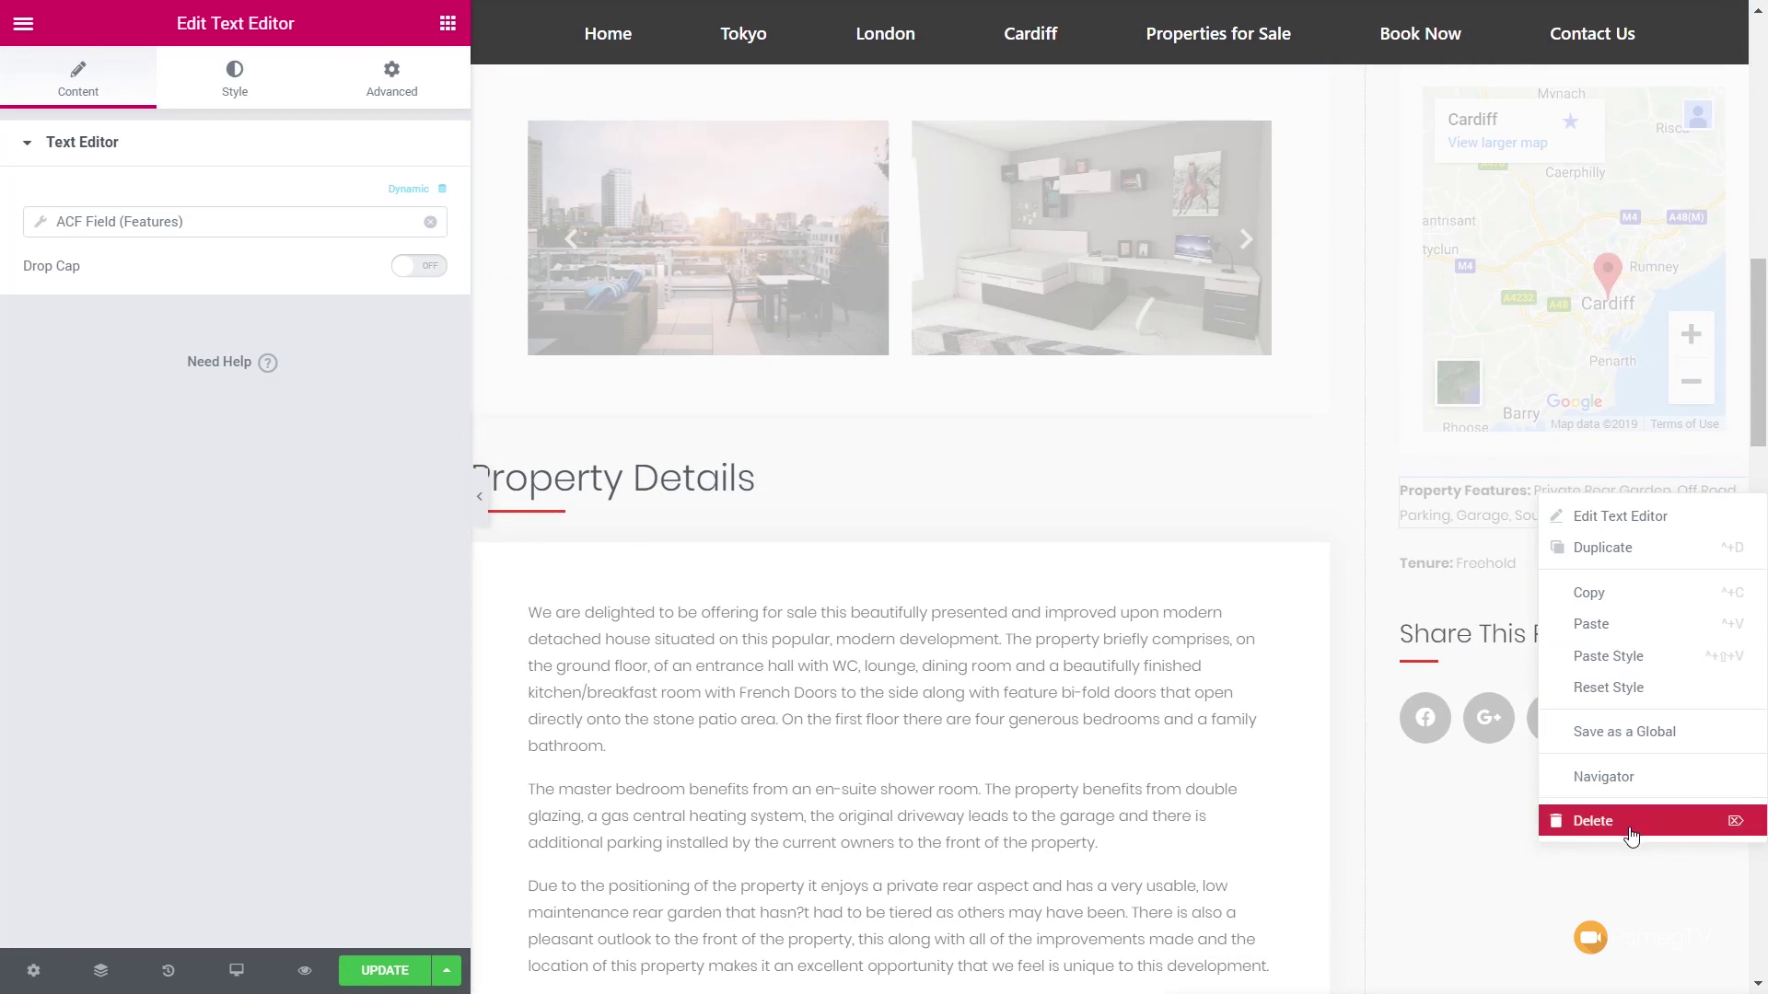
Replace the old Property Features widget with a new text block above Tenure
click(1566, 817)
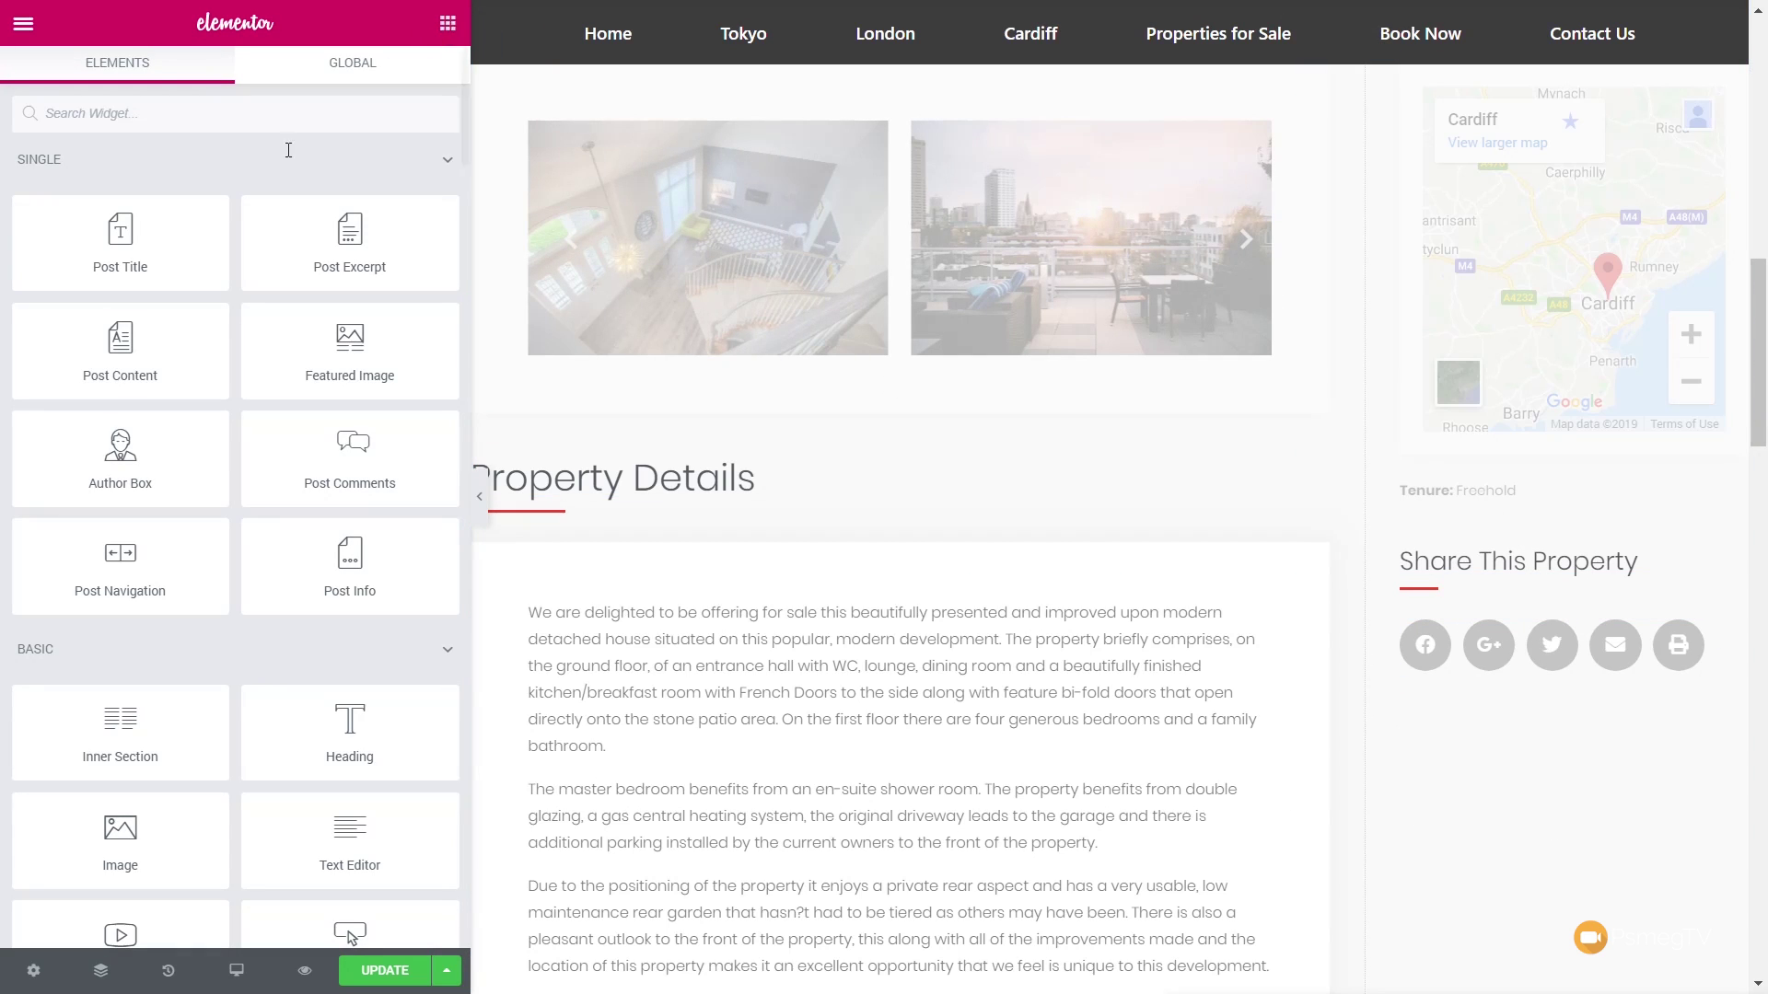
scroll(230, 661, down, 2)
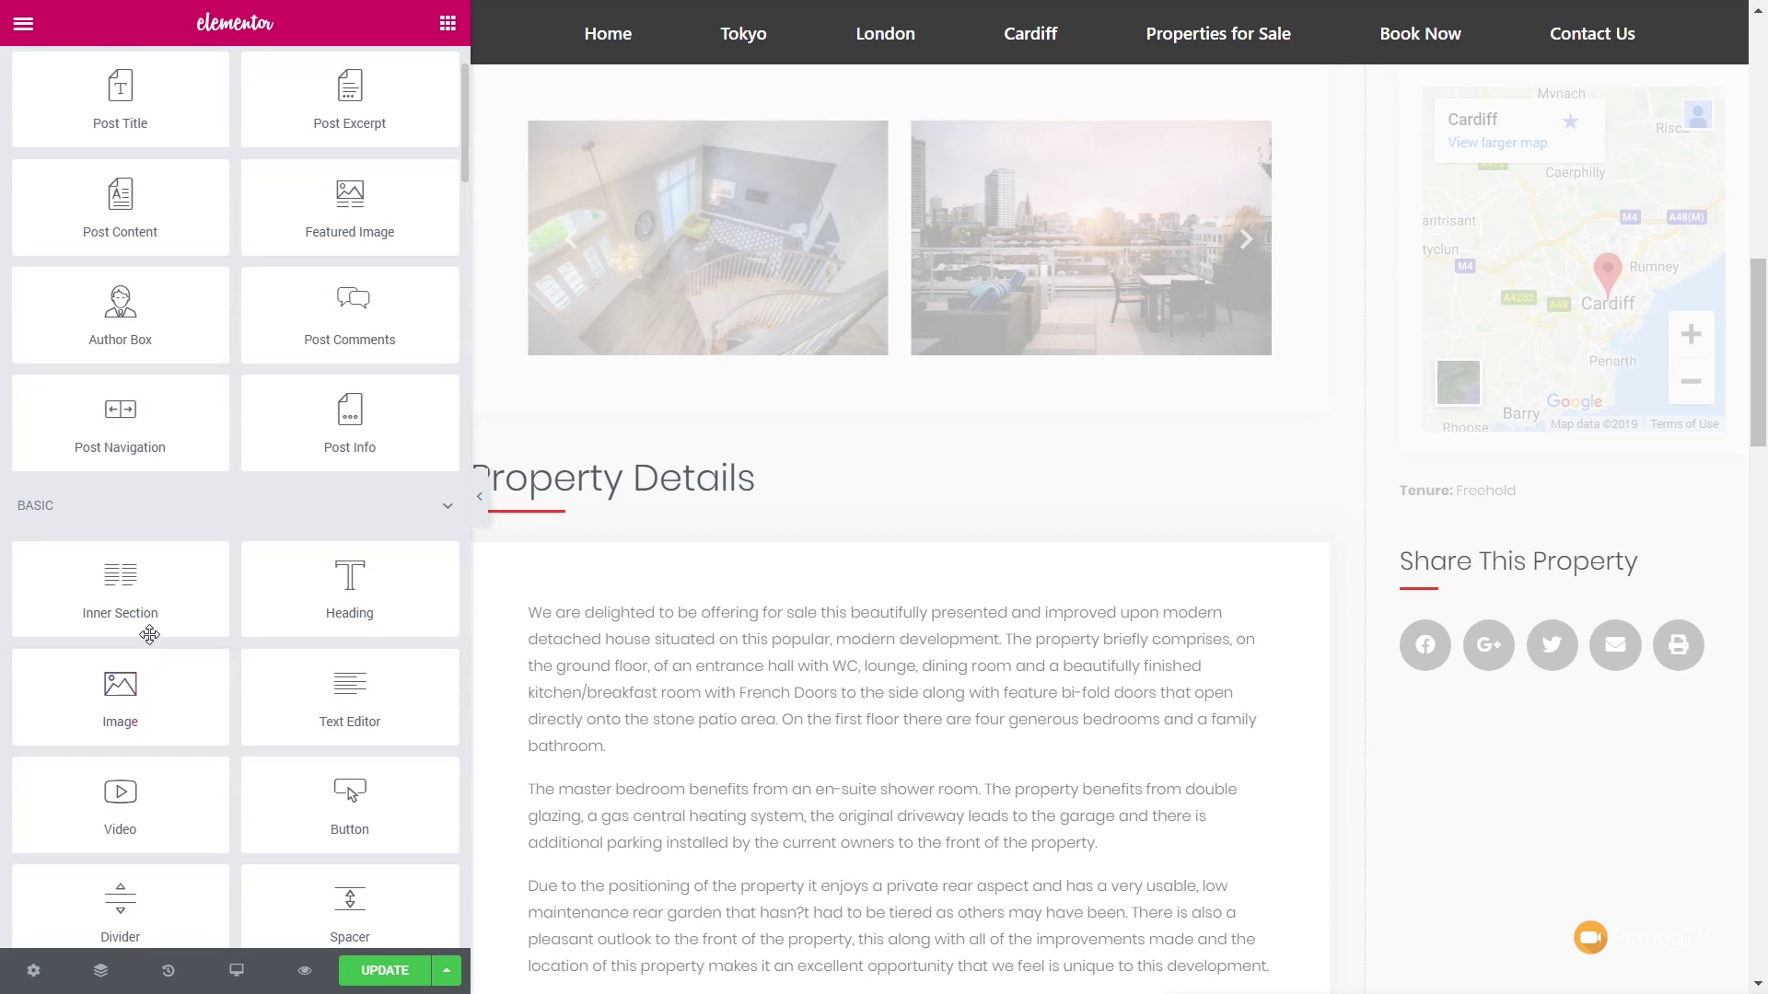
drag(345, 682, 1471, 474)
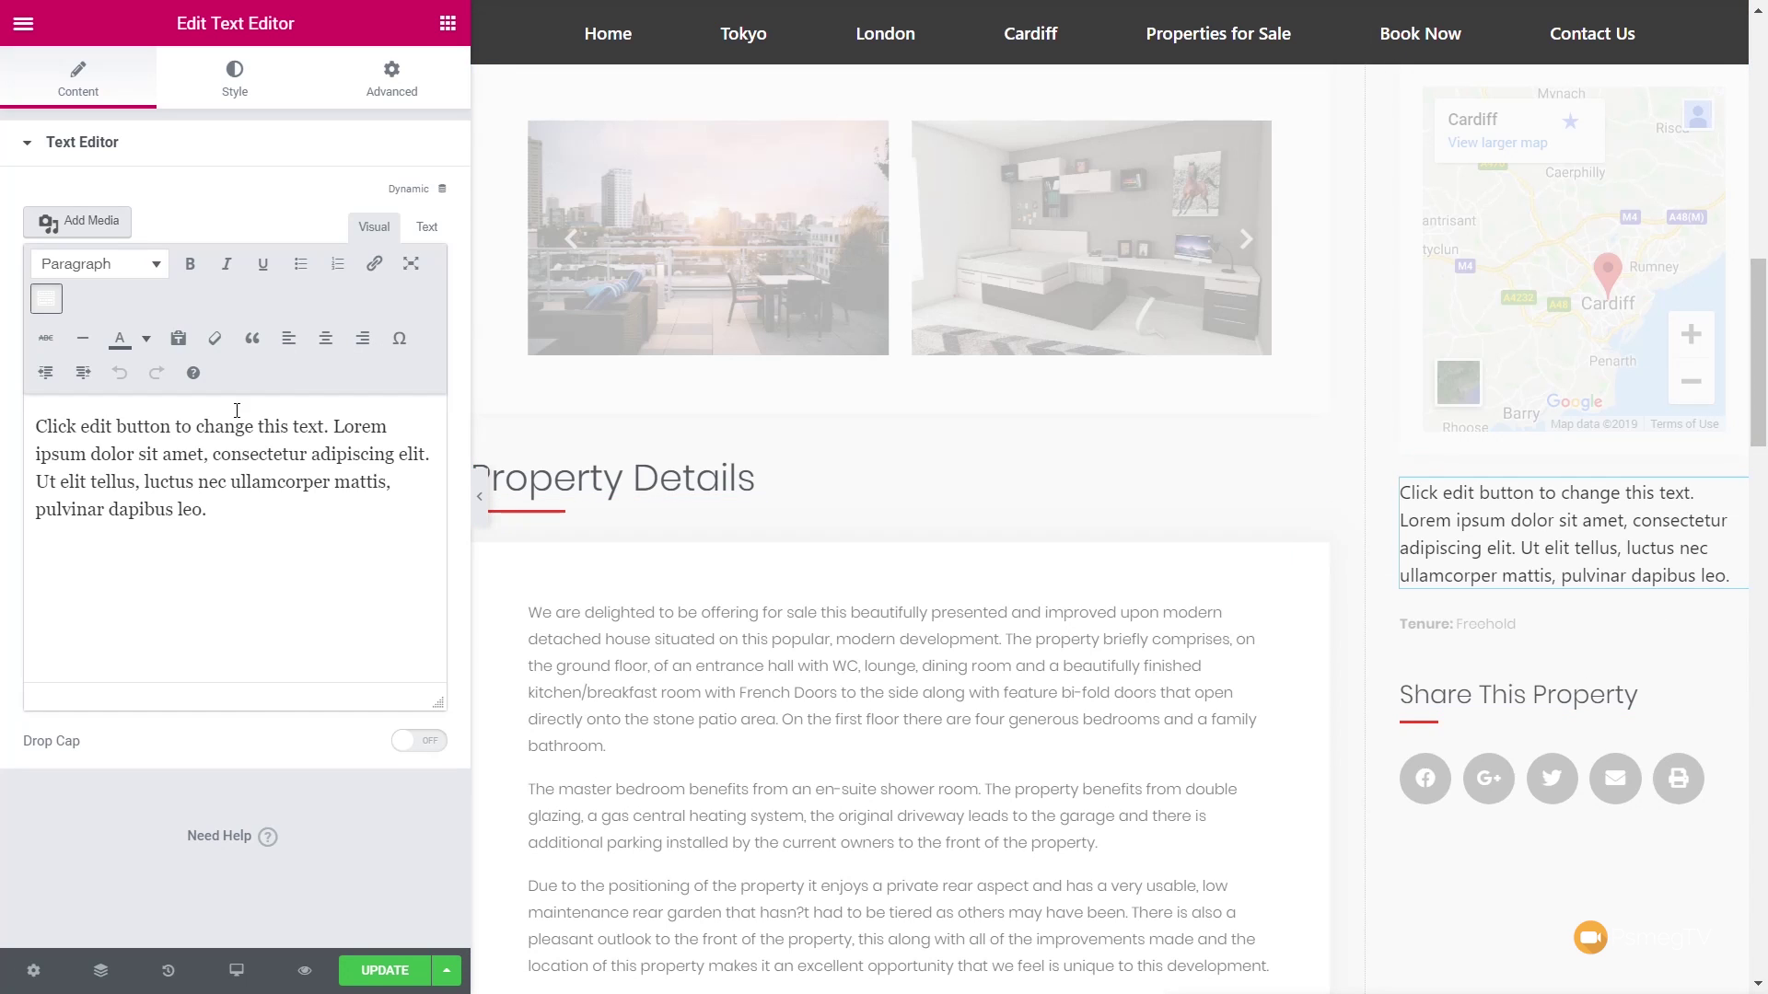
Set the text block's dynamic tag to ACF Field with Features as the key
click(443, 193)
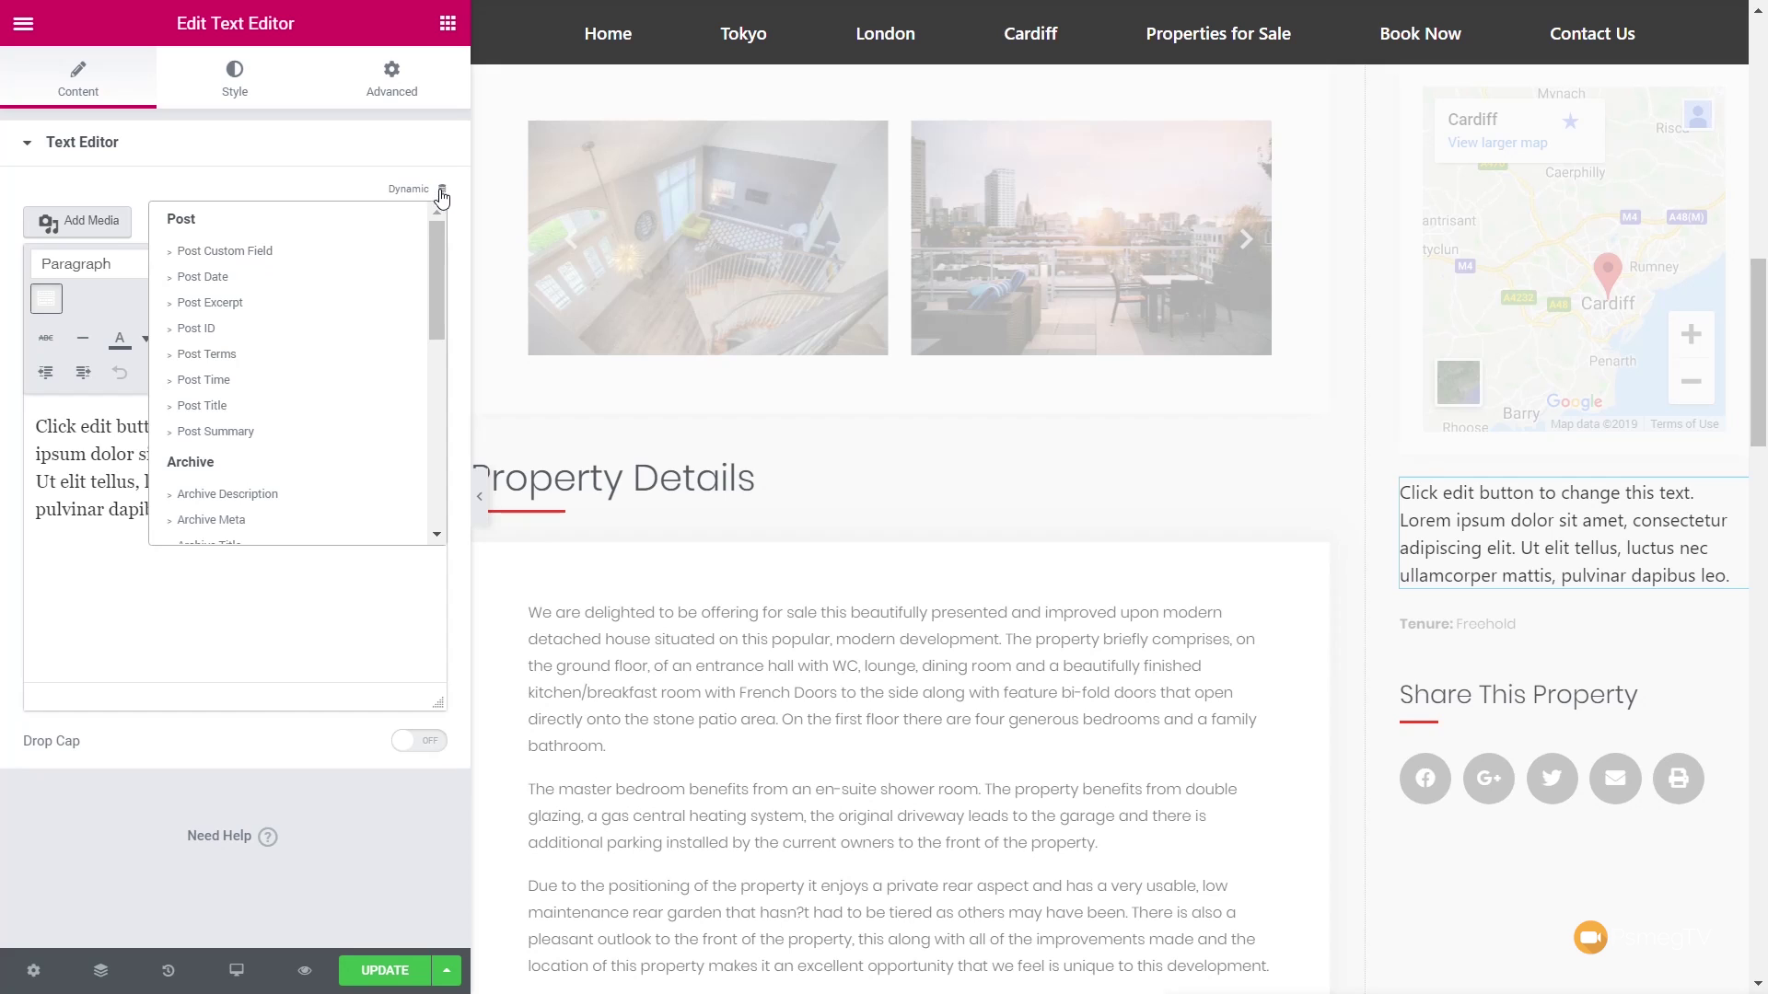
drag(438, 258, 439, 488)
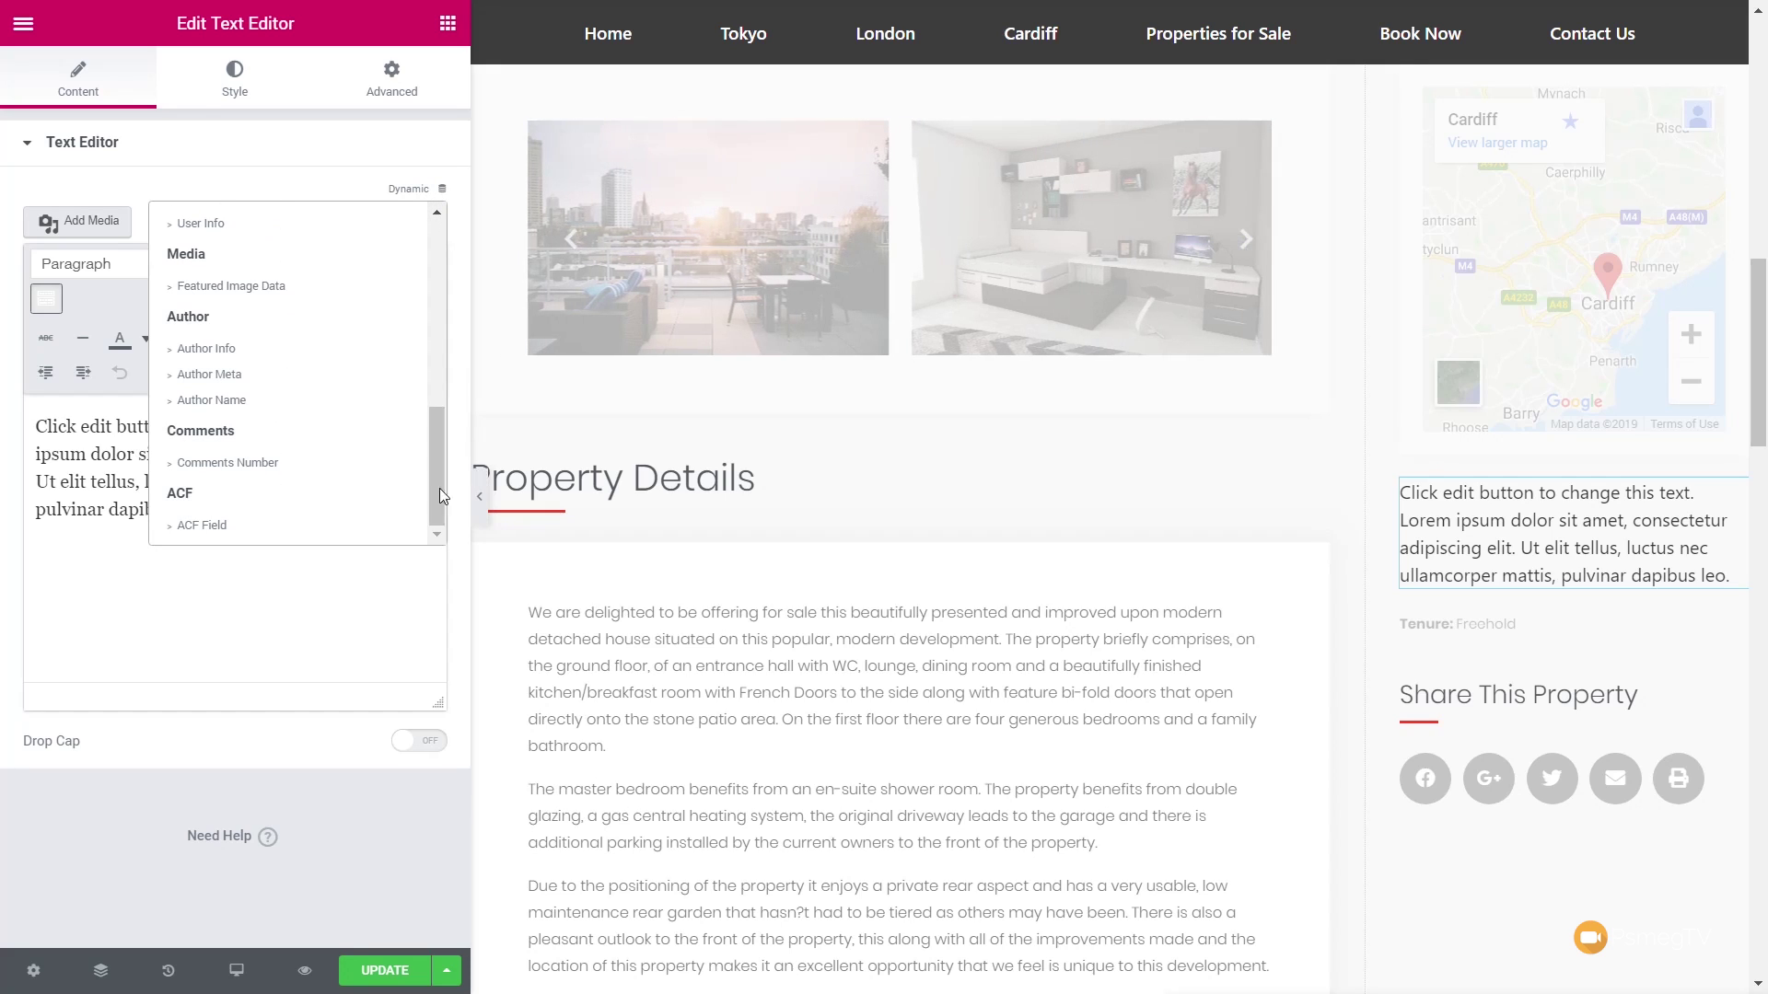
click(202, 525)
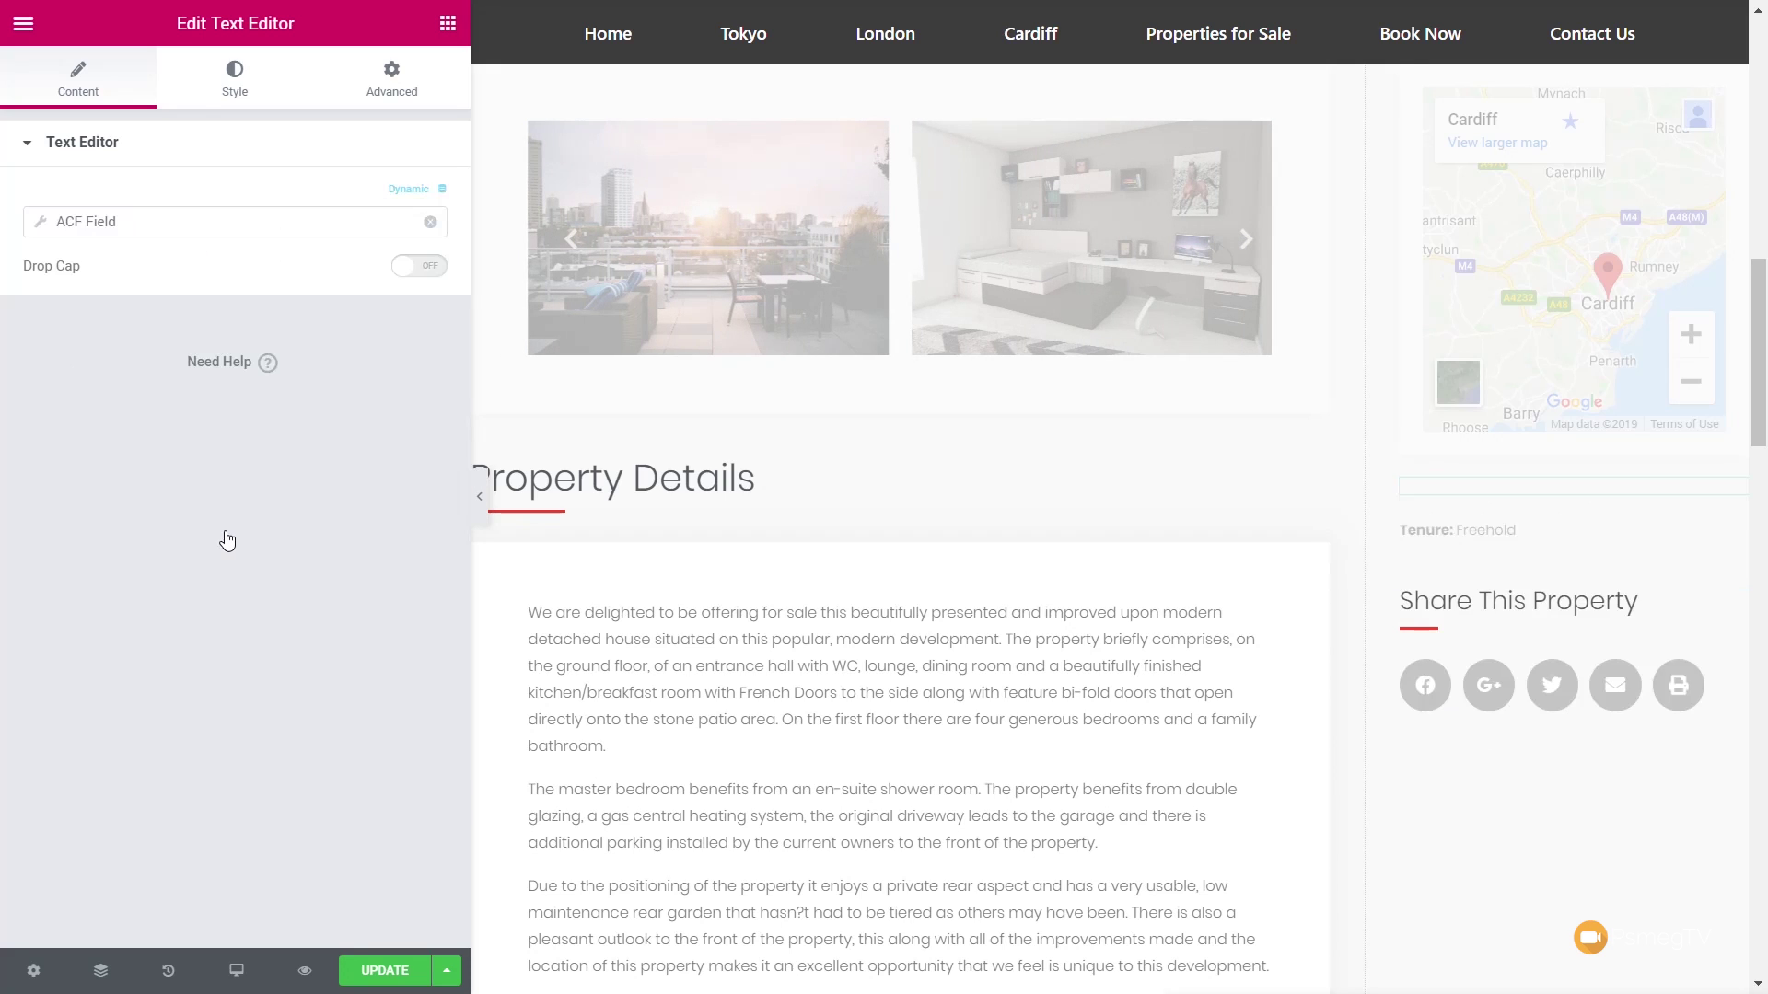
click(42, 226)
click(246, 322)
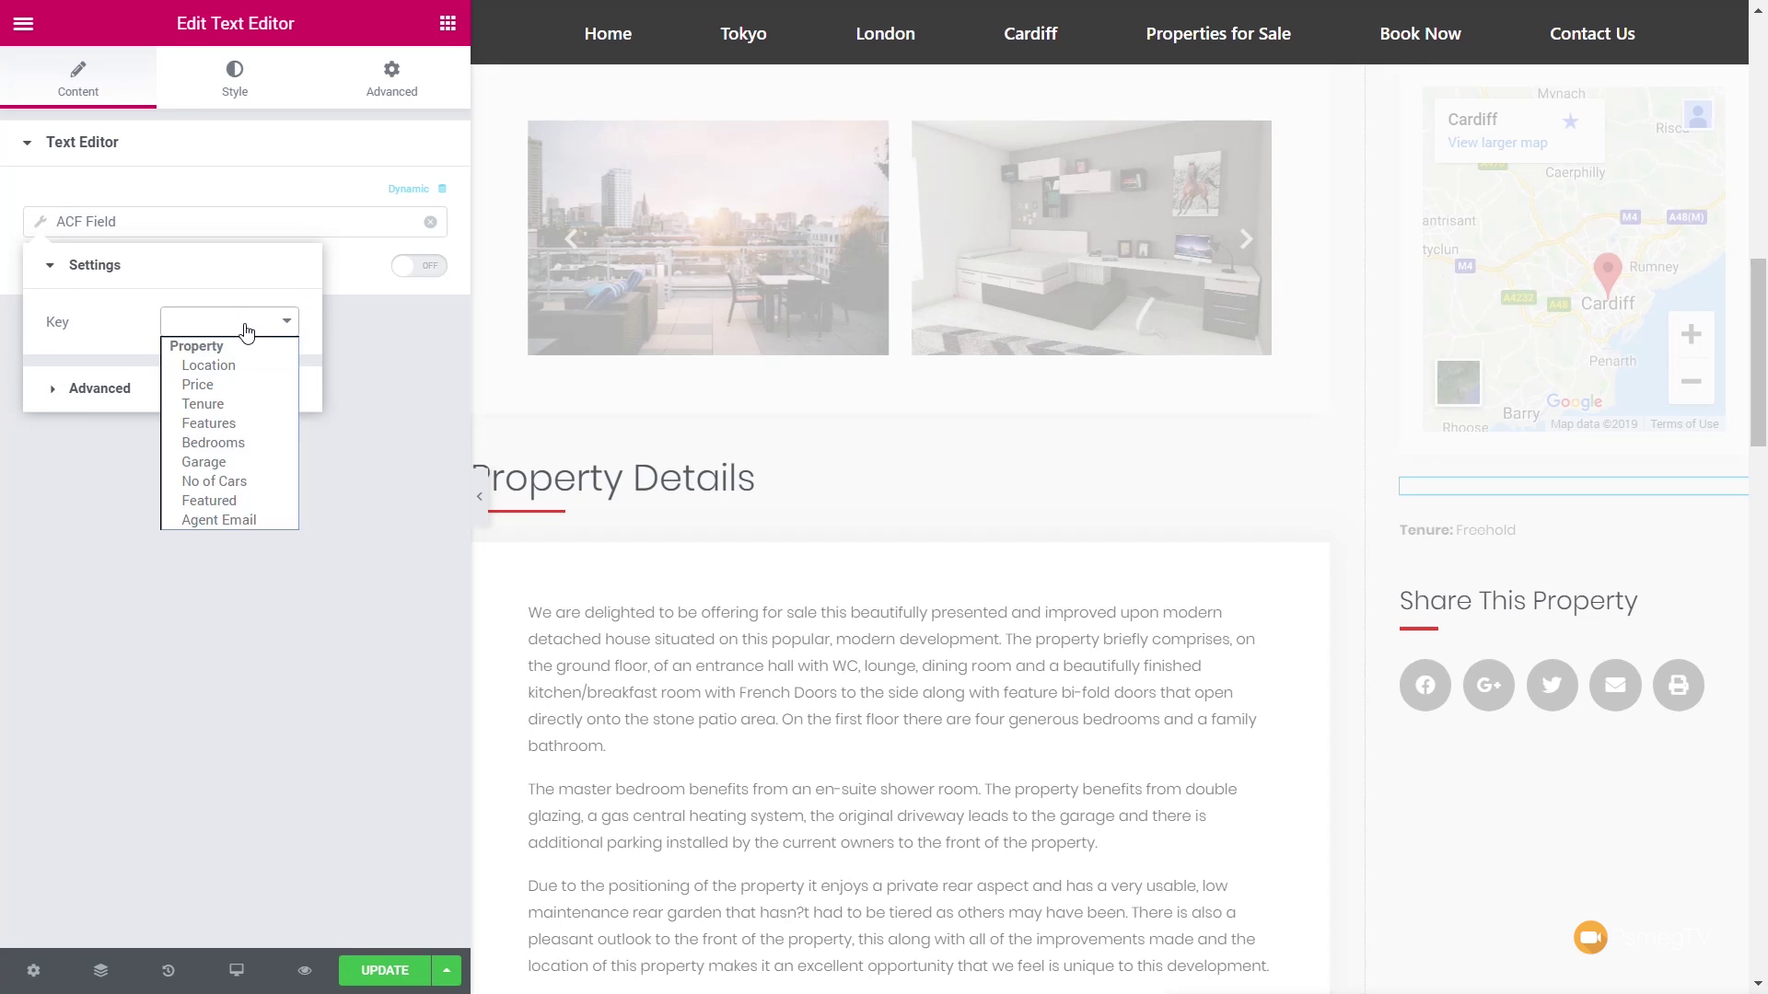
click(232, 424)
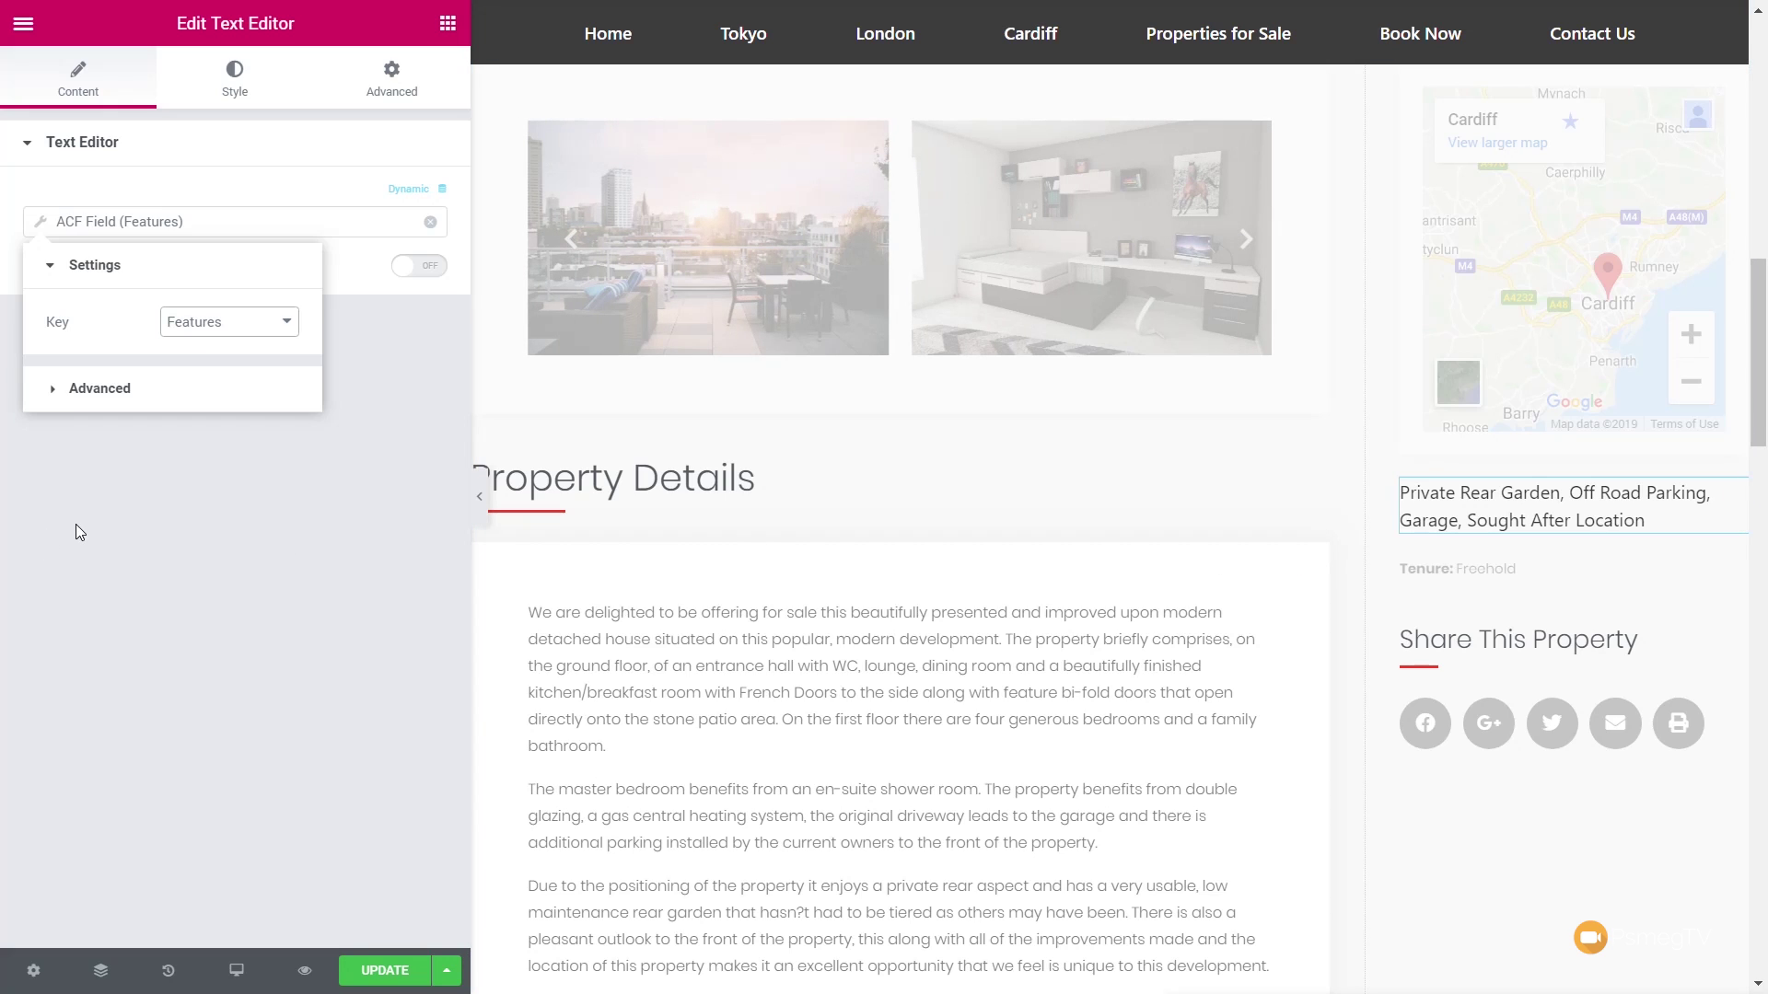
Set the ACF Field's Before text to <strong>Property Features:</strong>
click(116, 394)
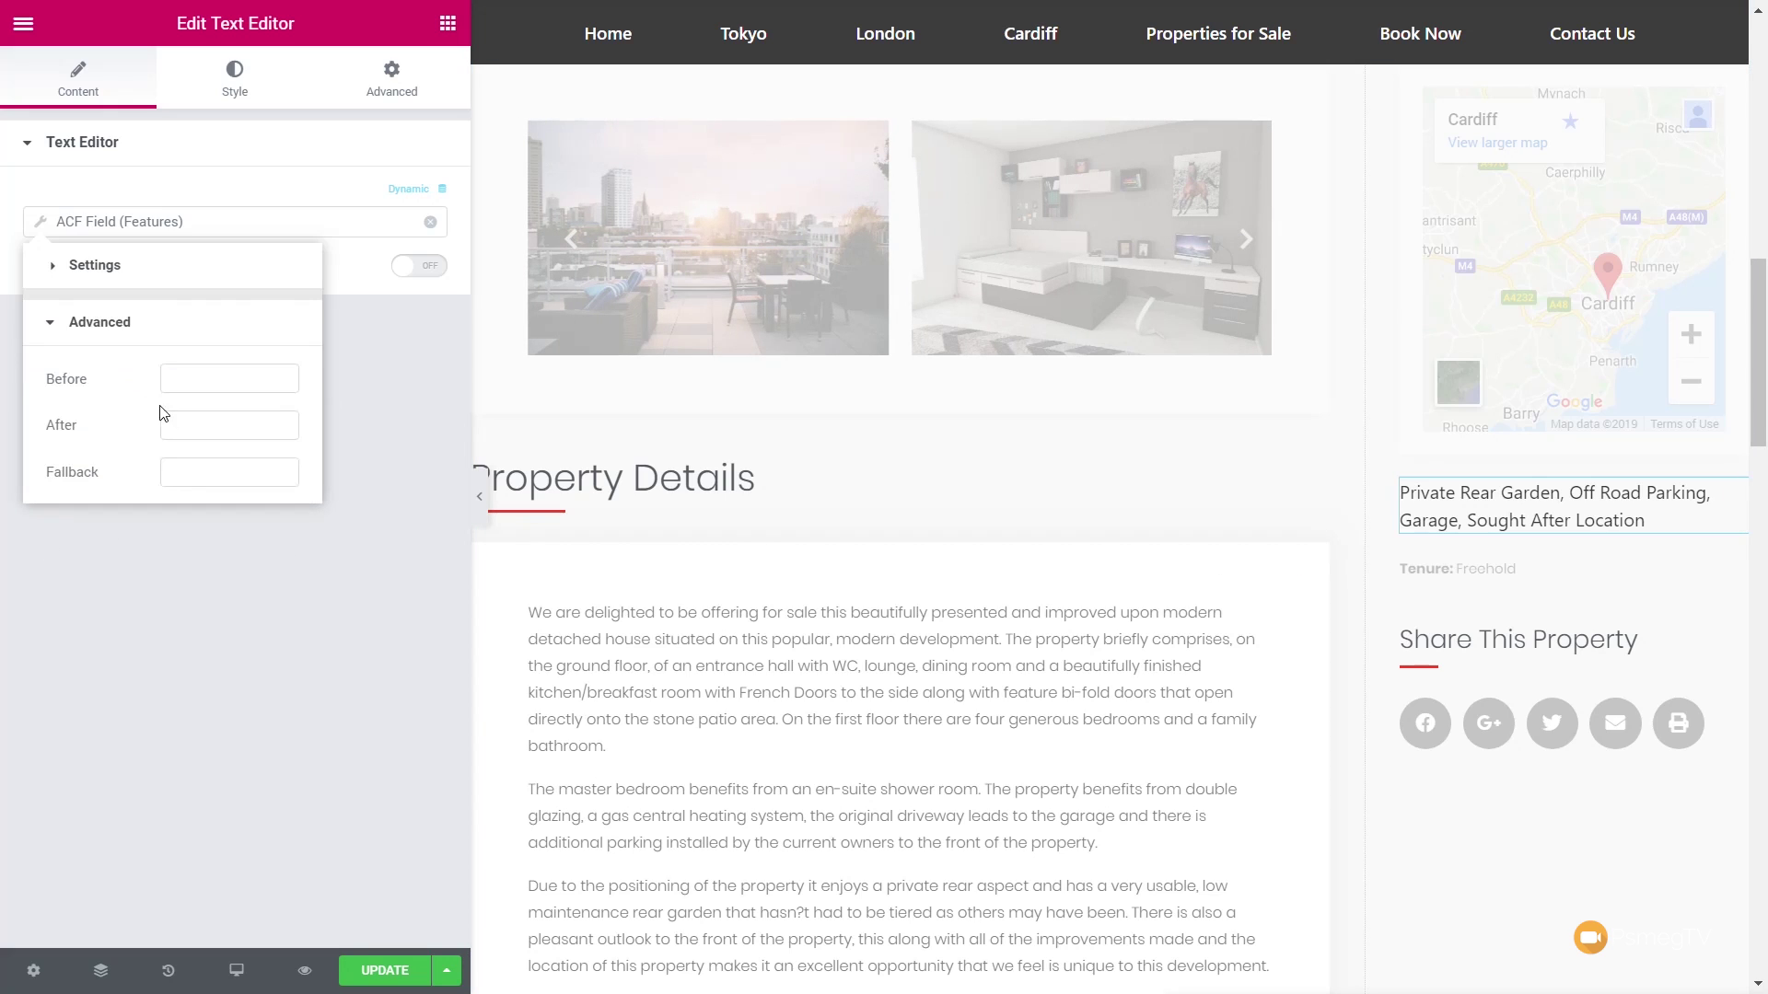
click(203, 387)
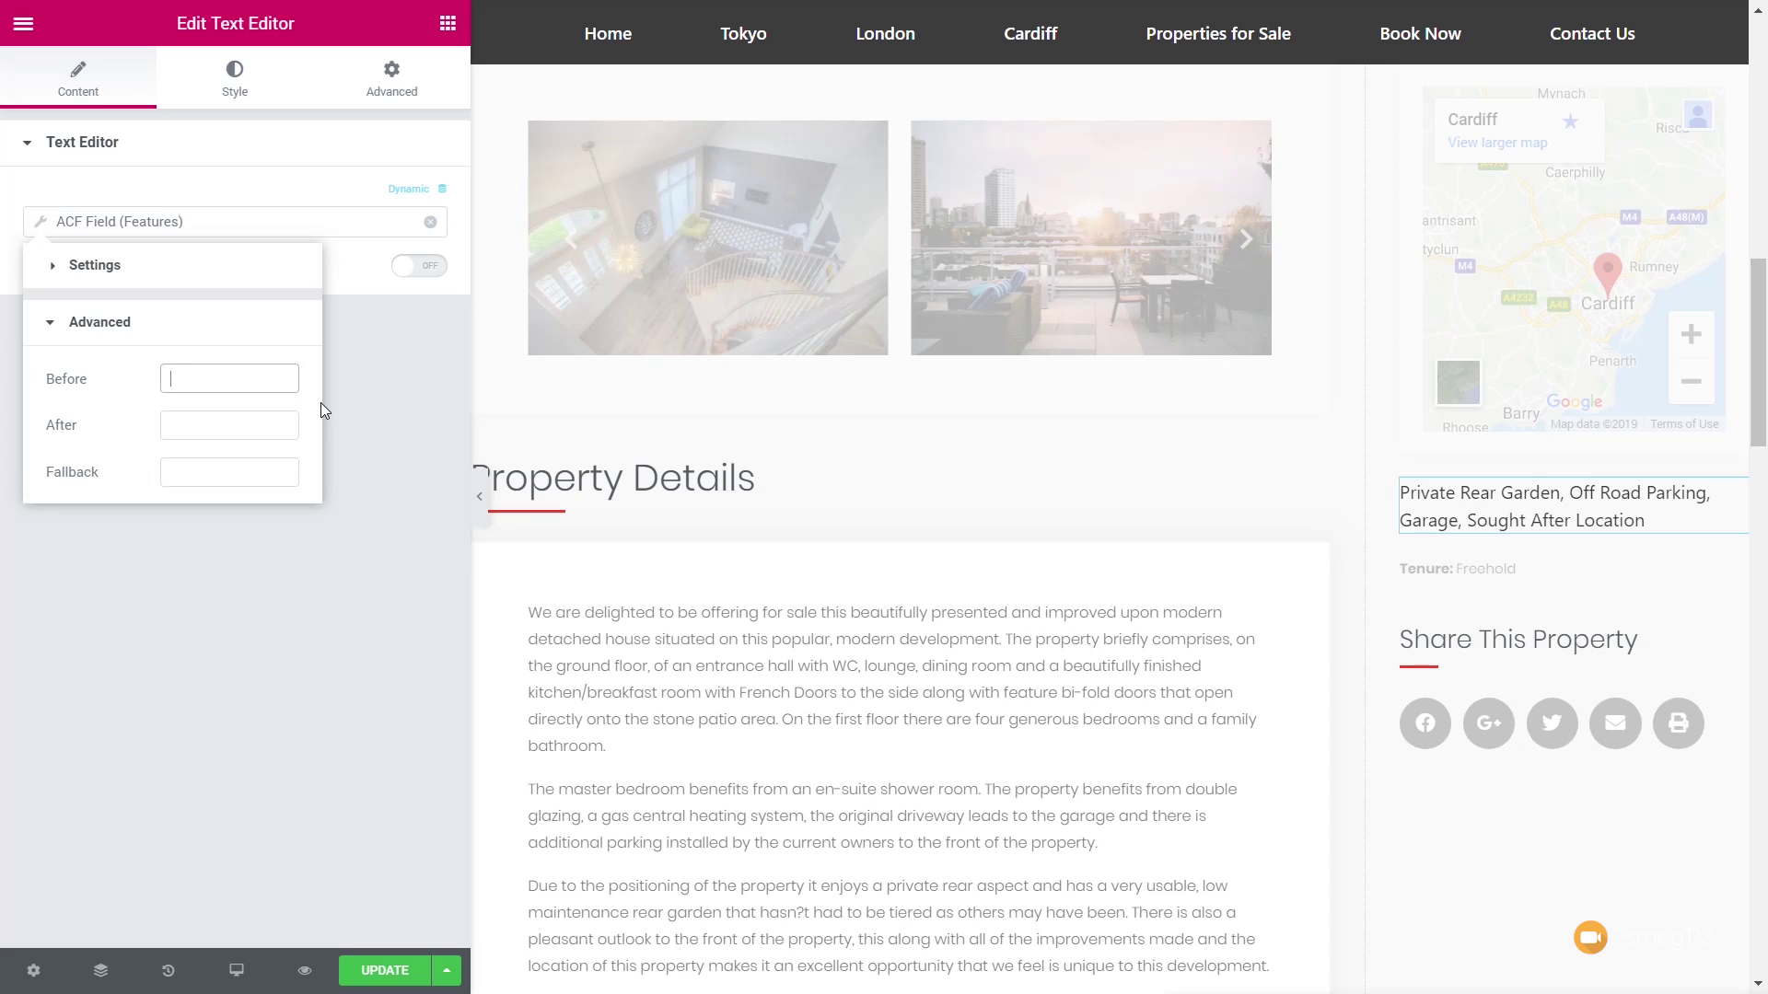
text(Property Featu)
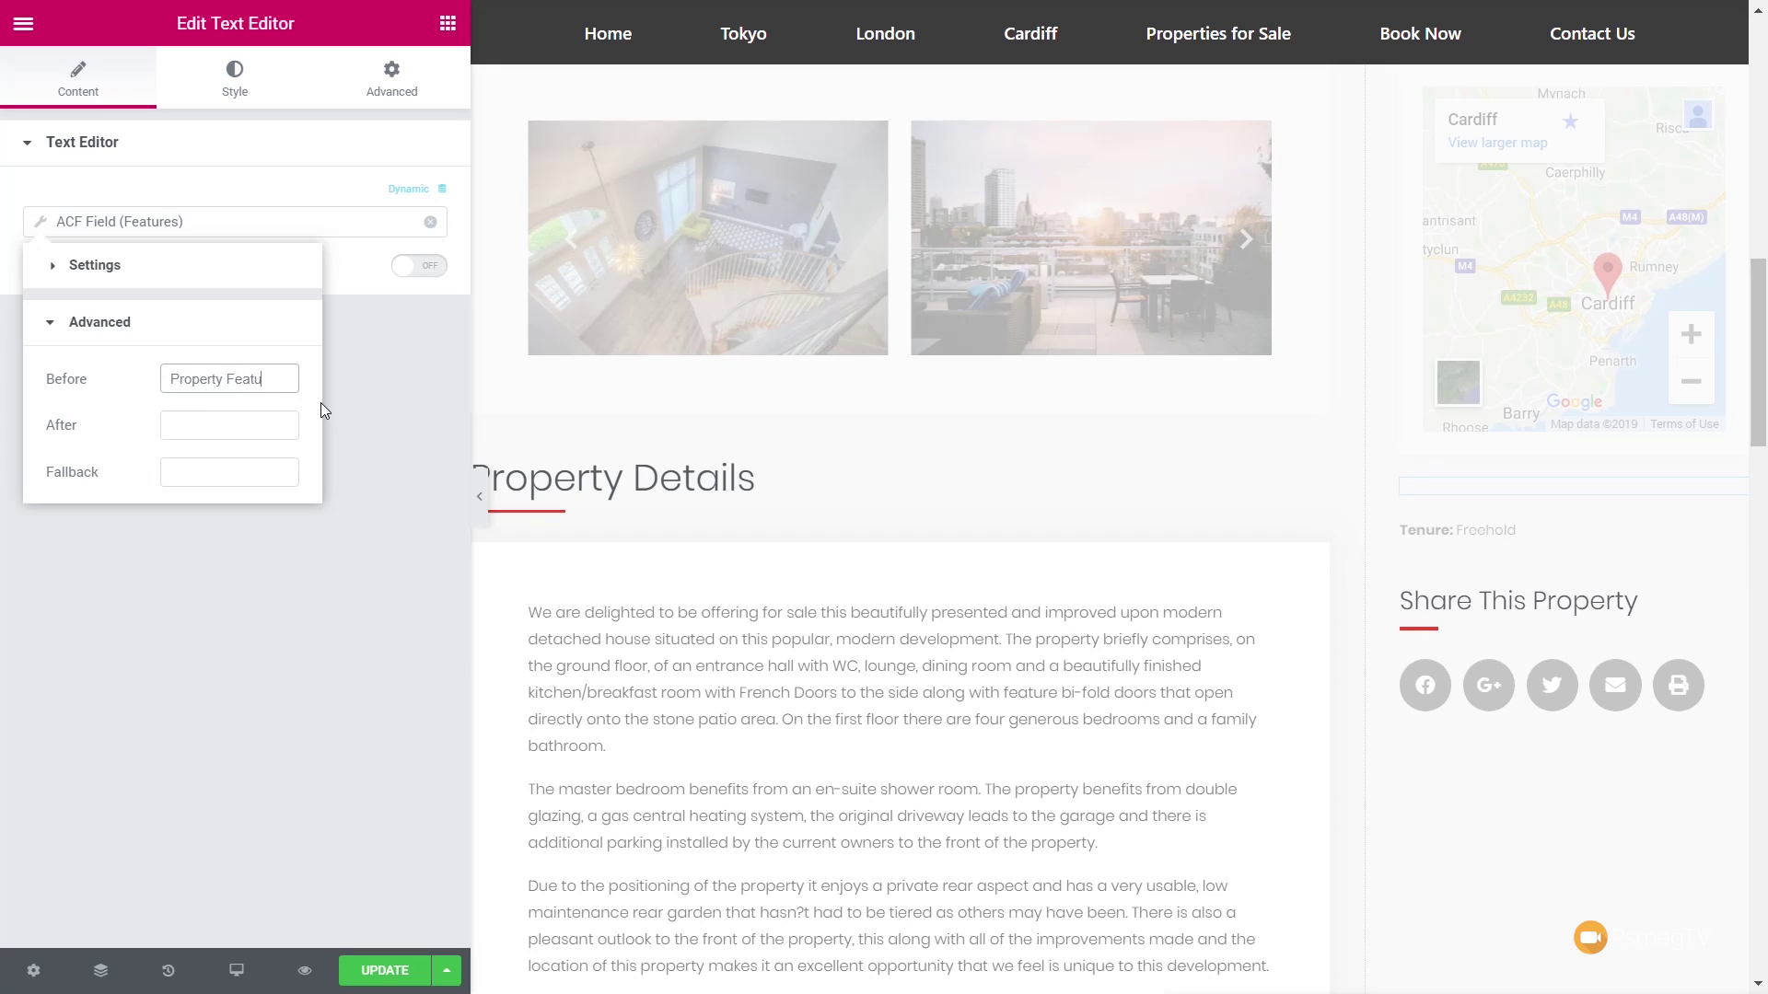
text(res:)
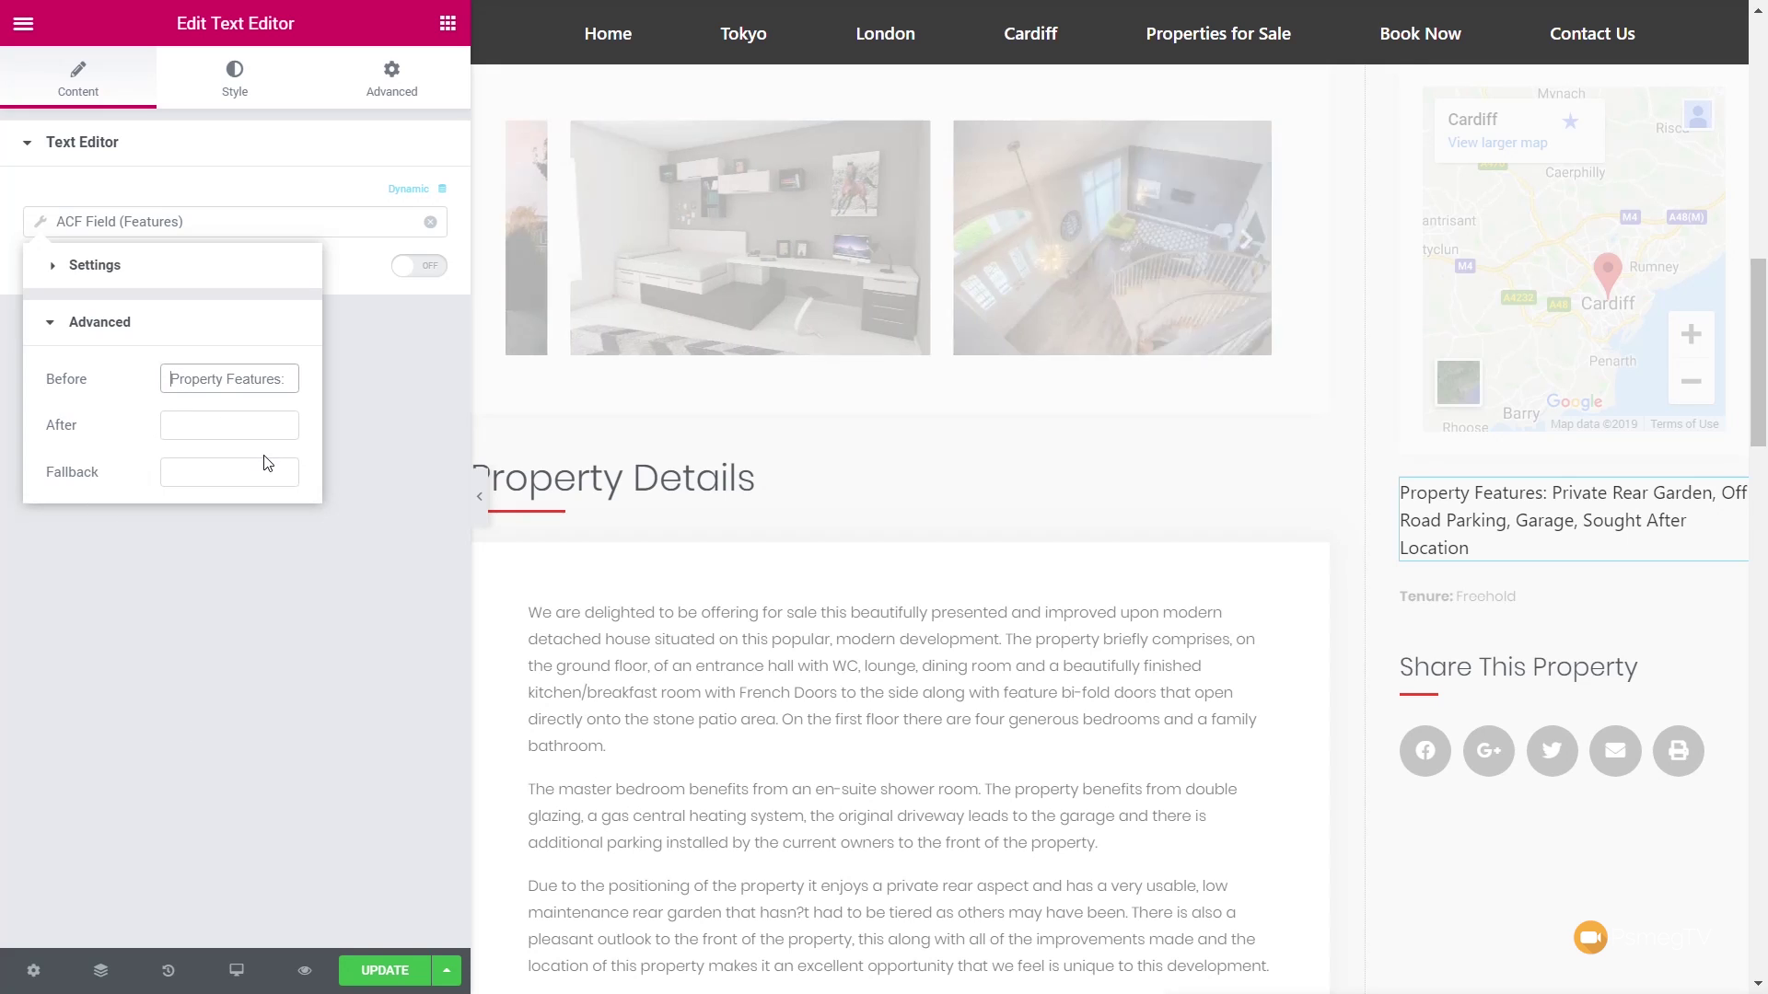
text(<)
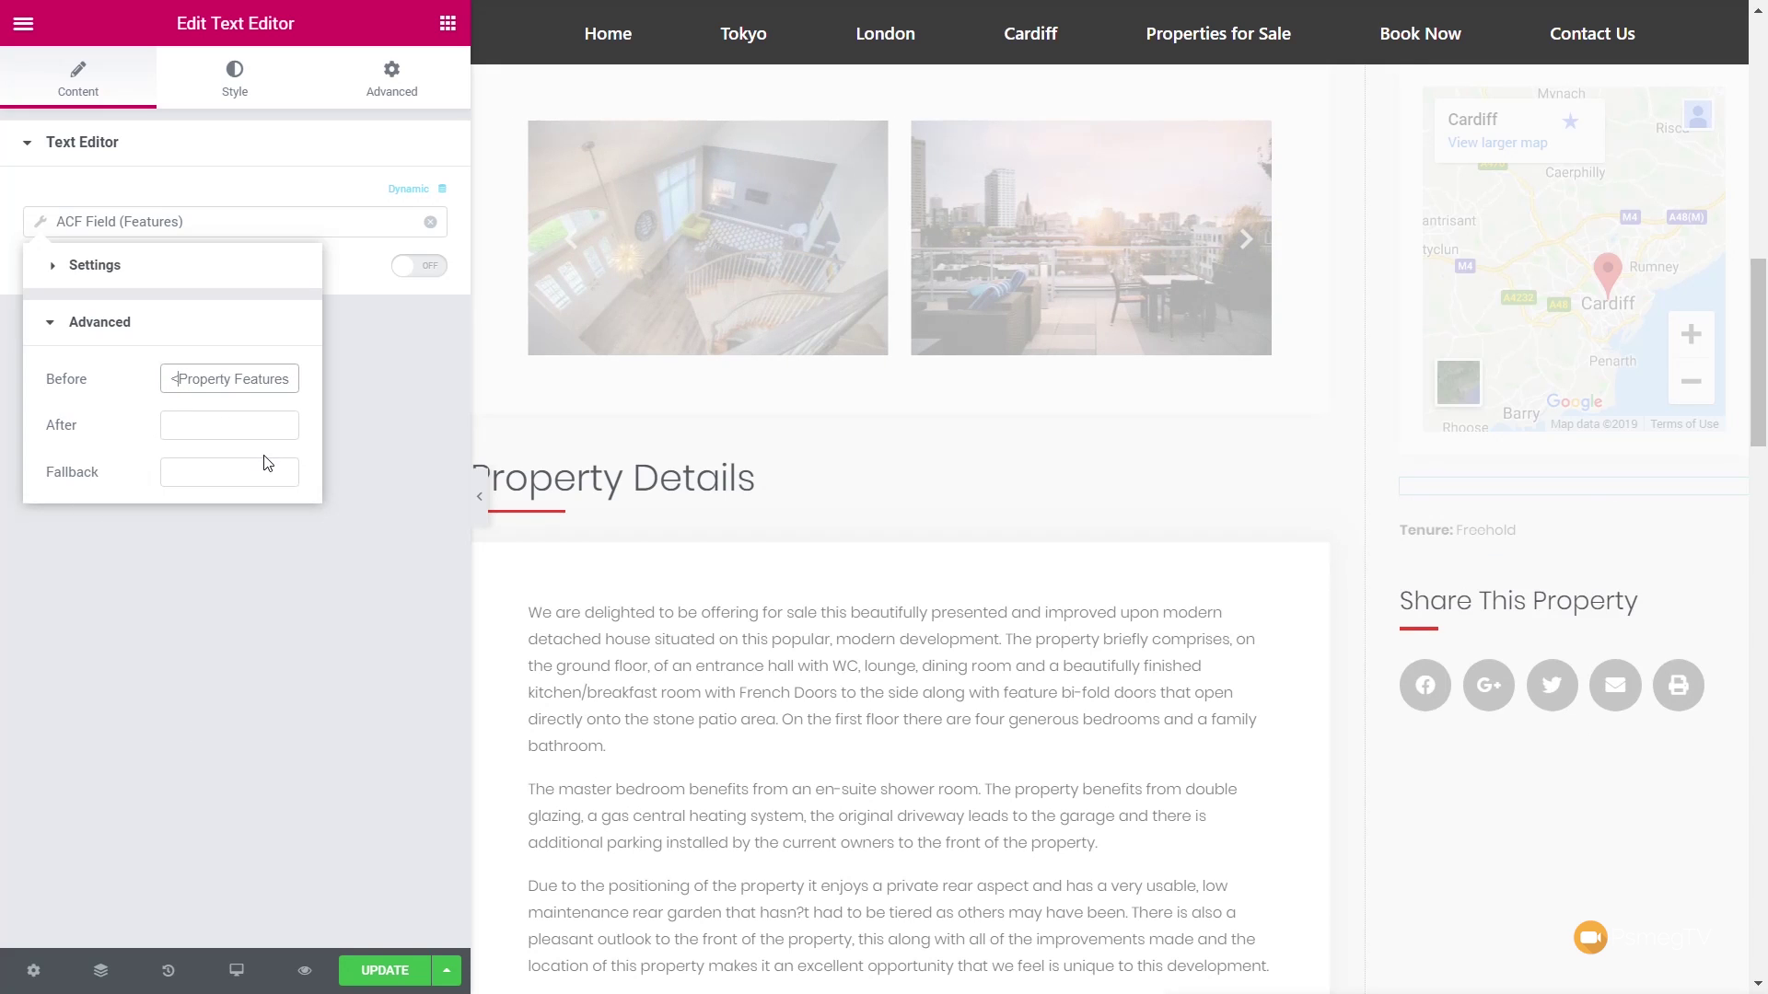
text(strong>)
key(End)
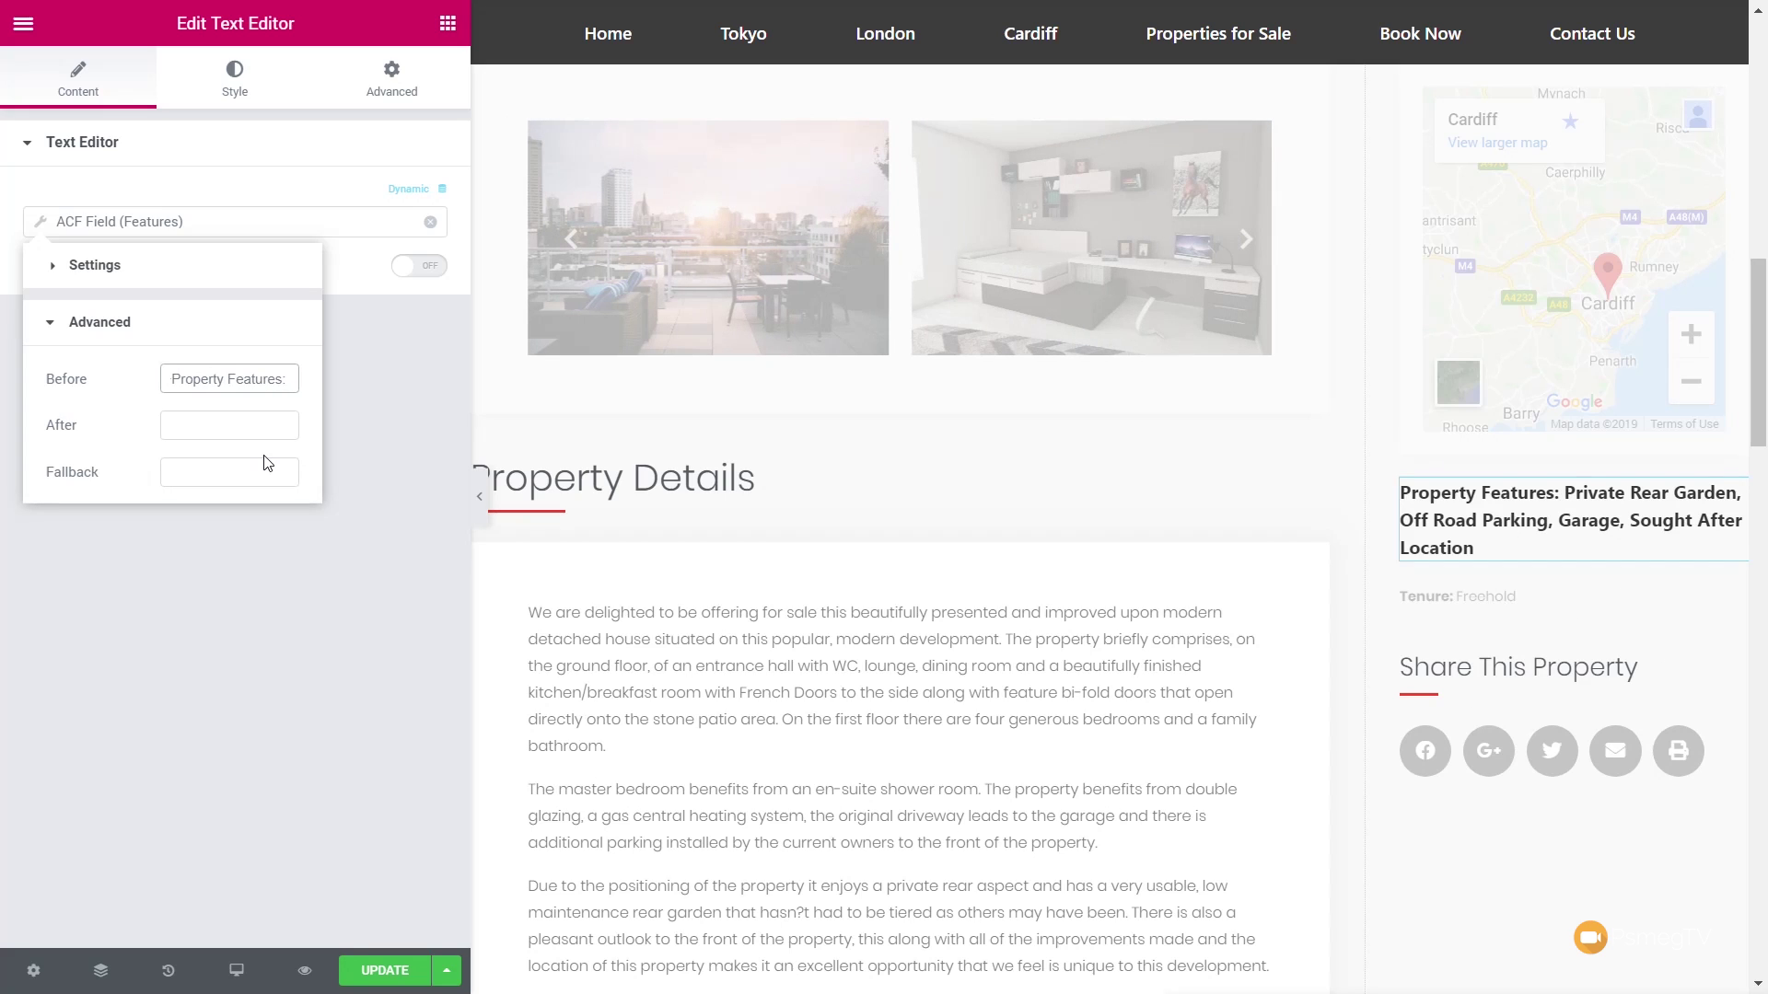
text(</strong>)
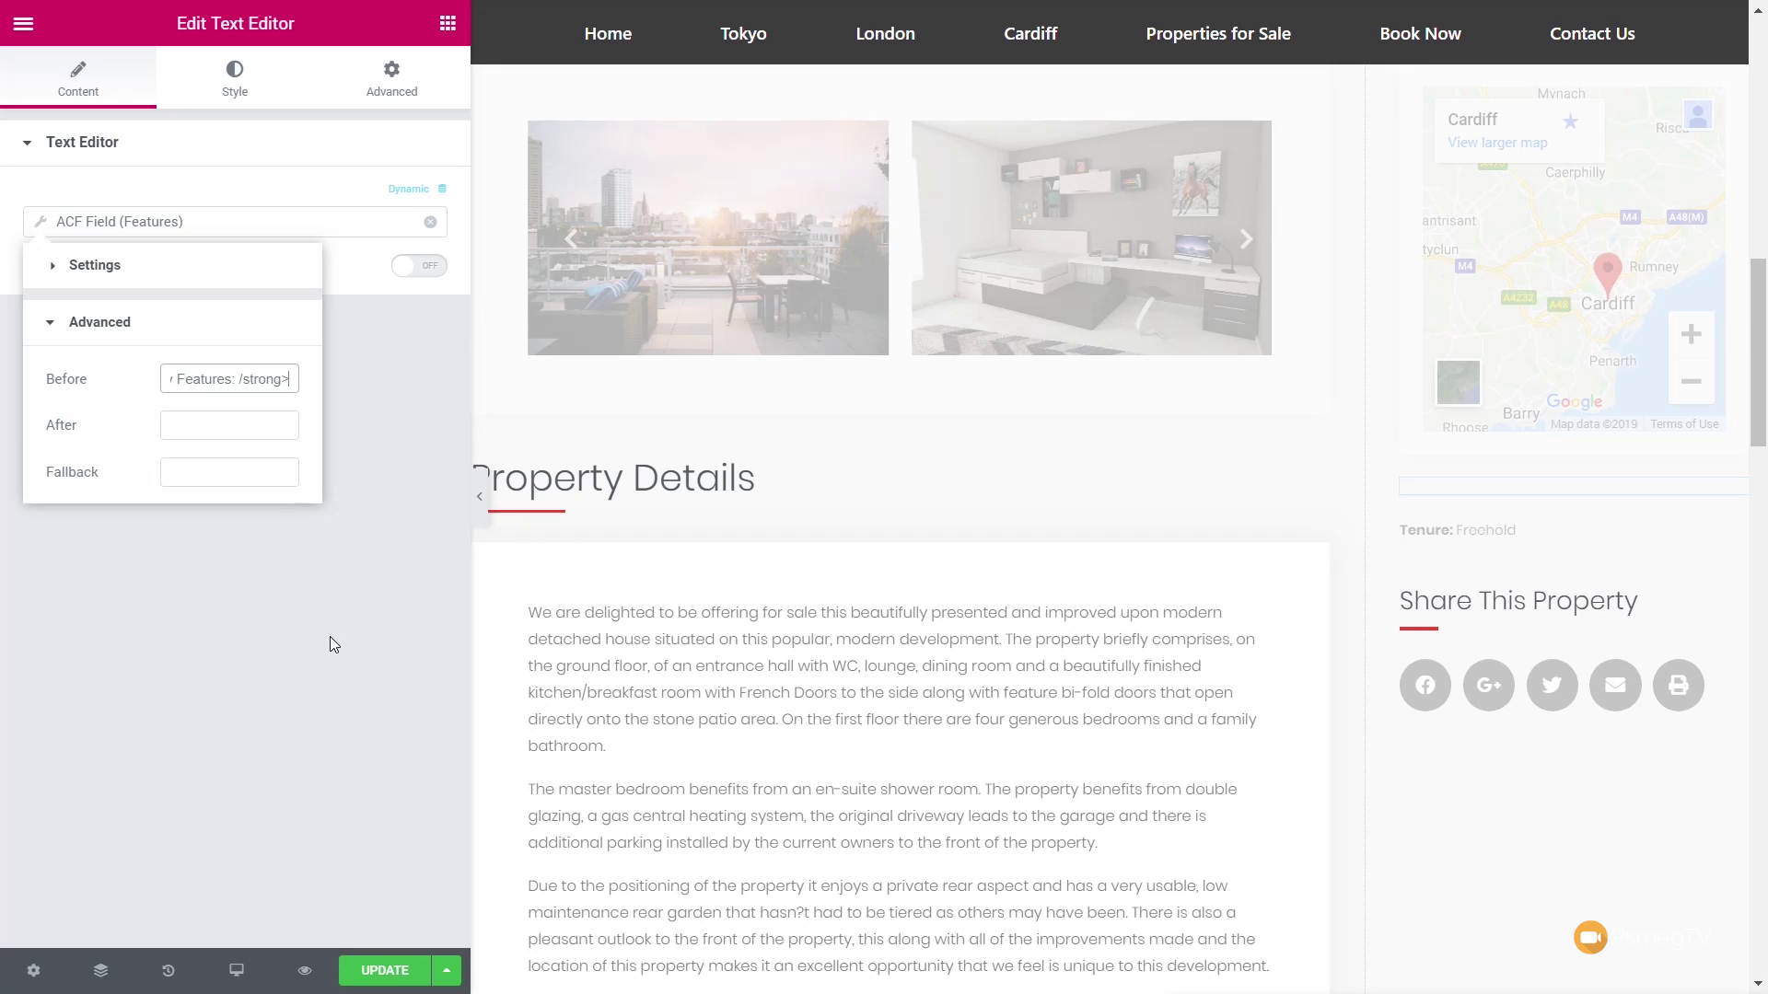
click(293, 573)
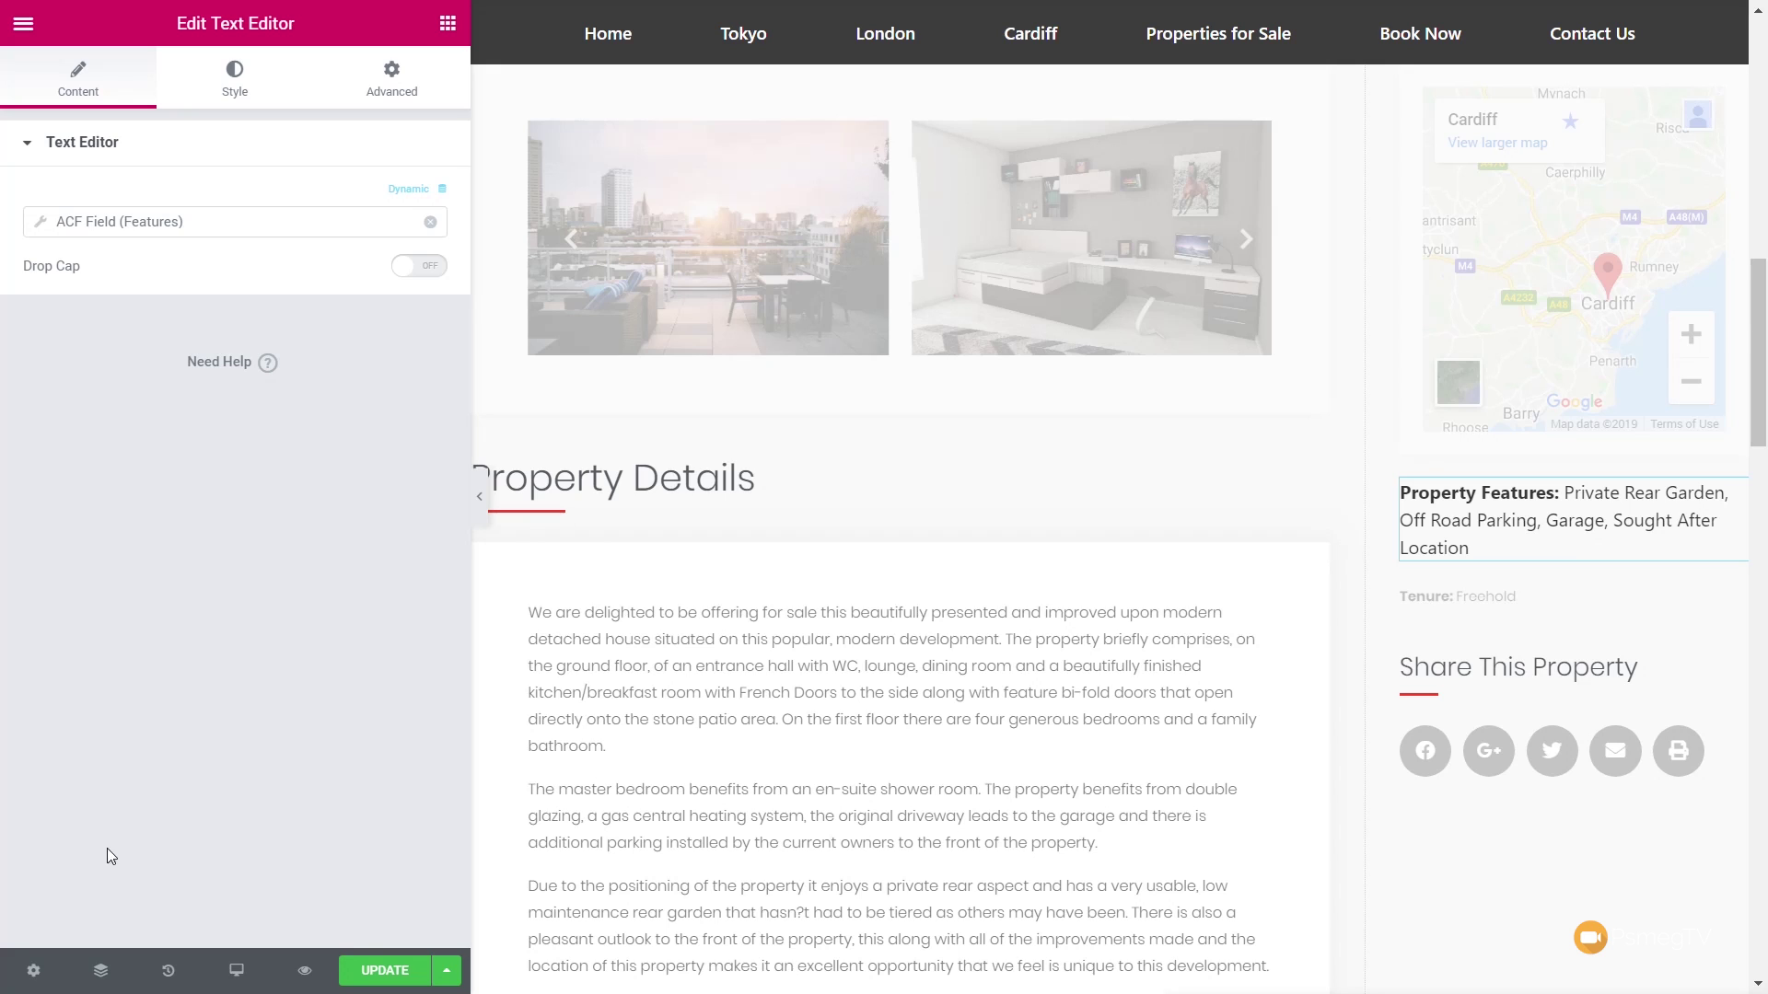
Switch the template's preview content to the 3 Bedroom Penthouse property and apply it
click(33, 970)
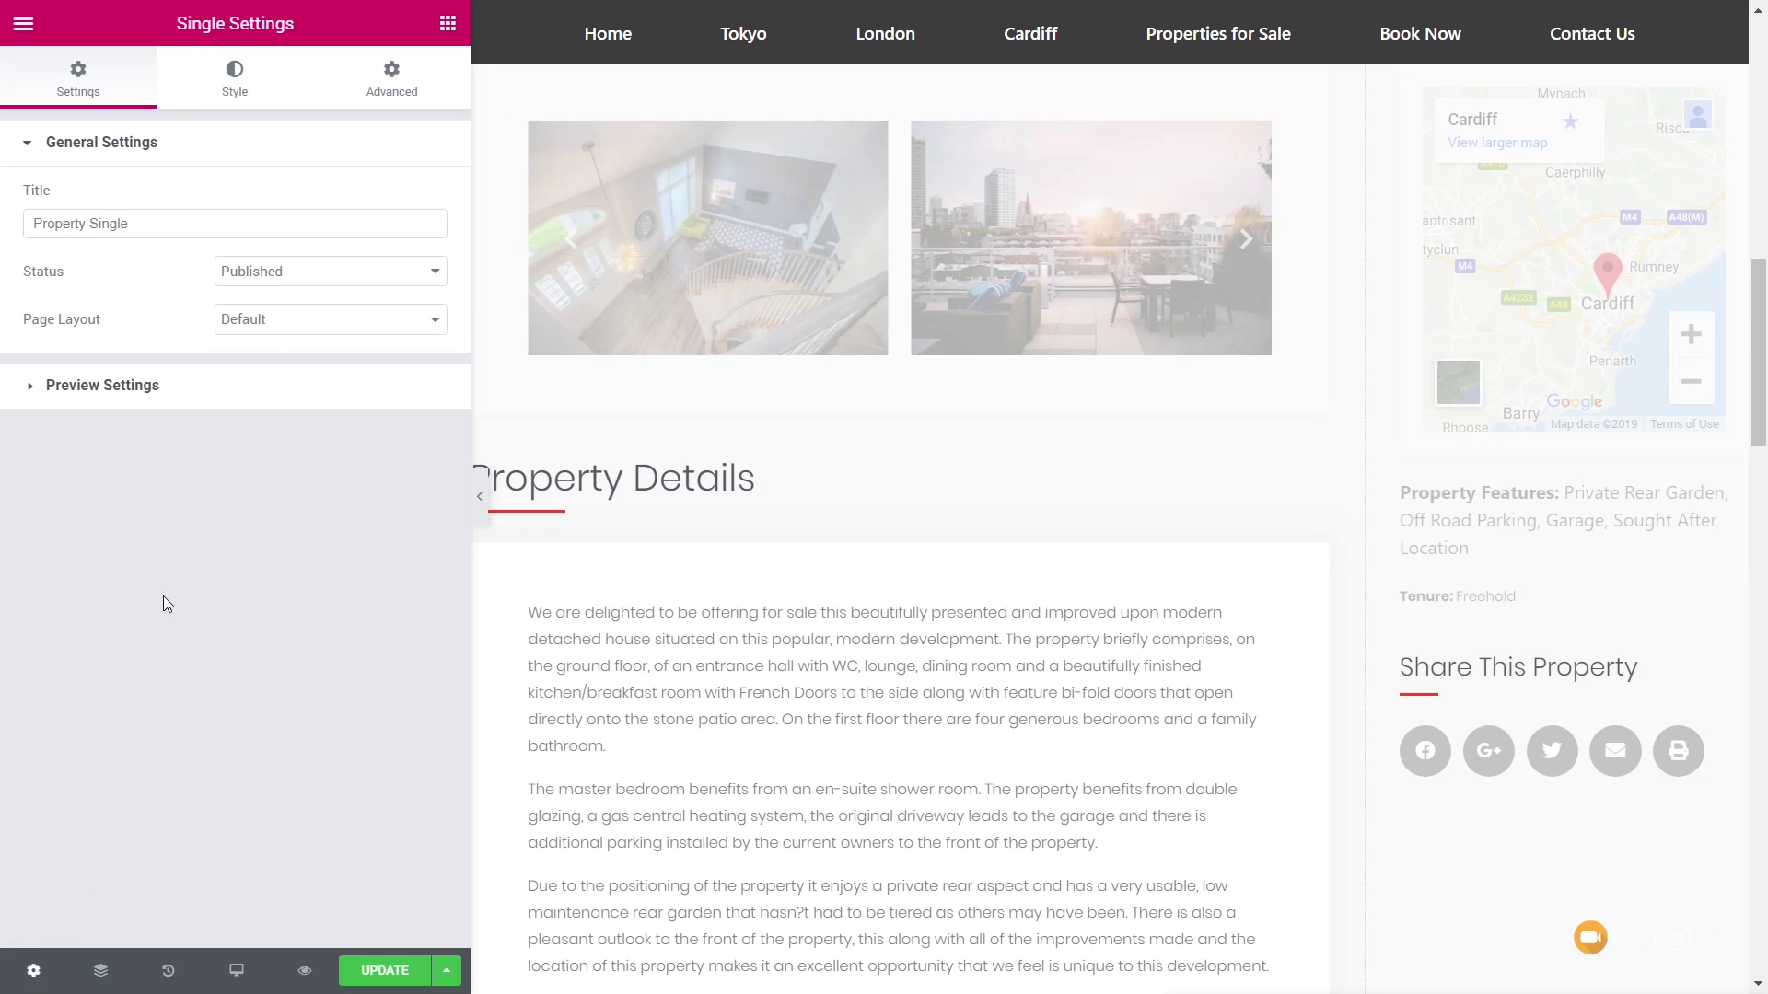
click(140, 387)
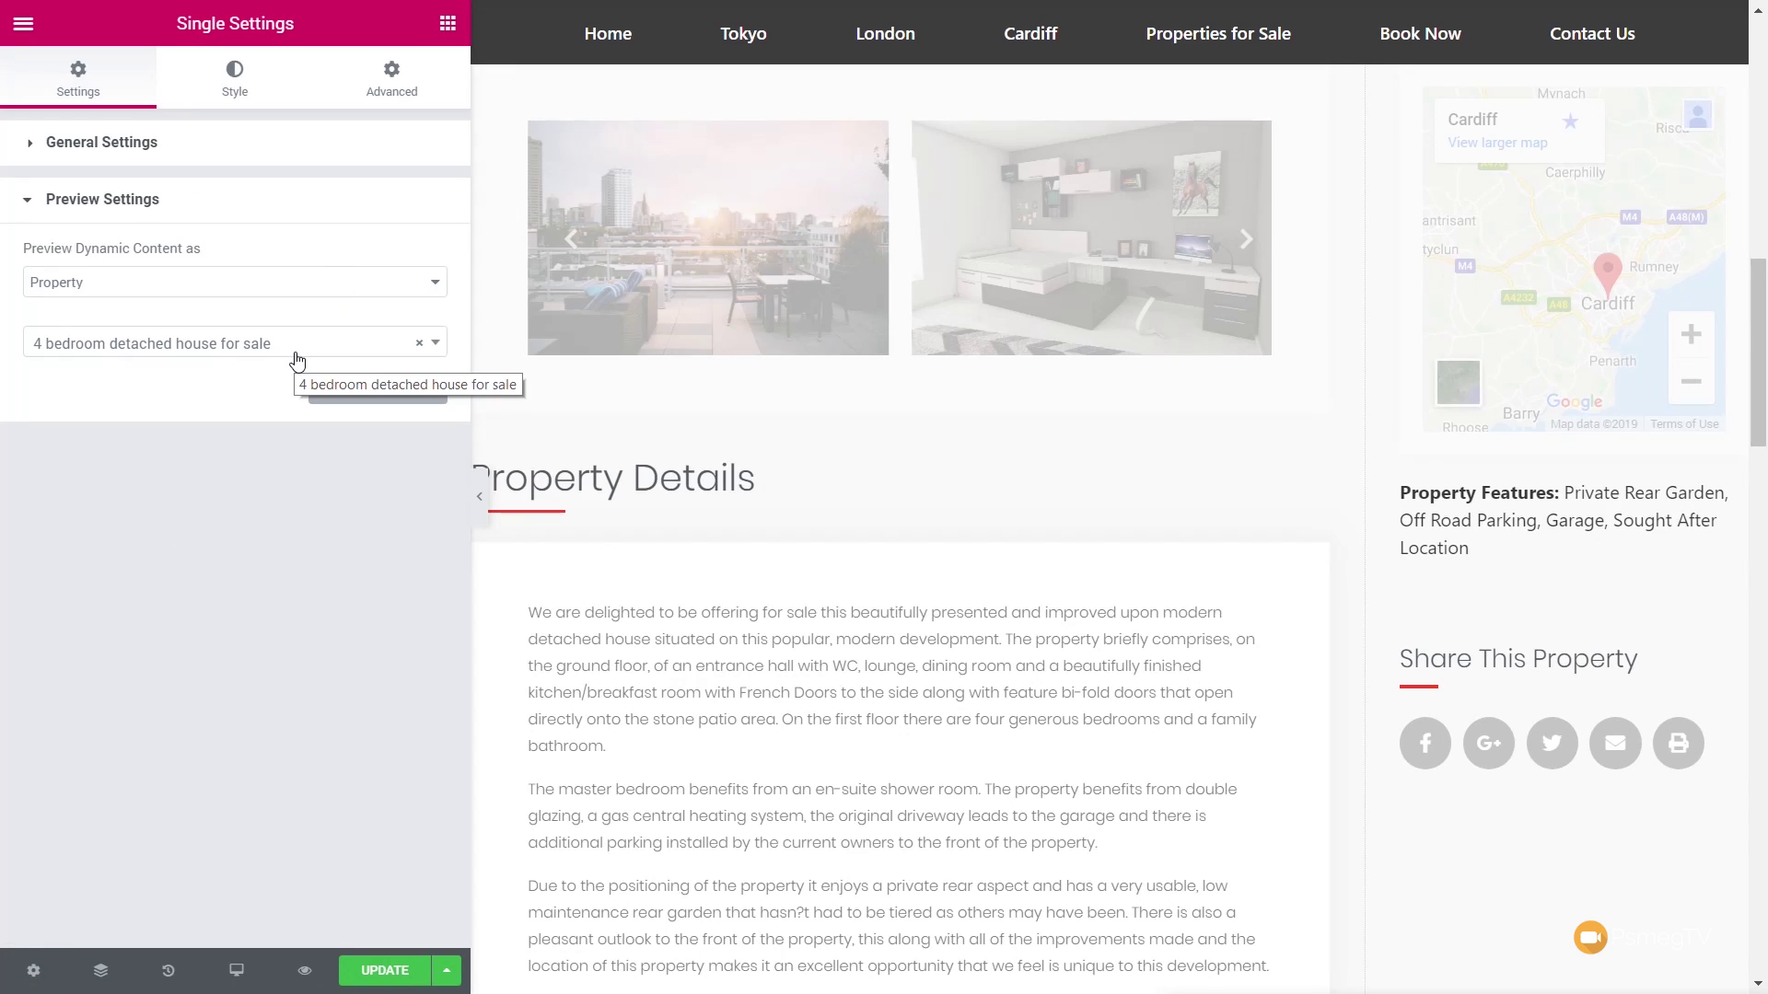
click(264, 348)
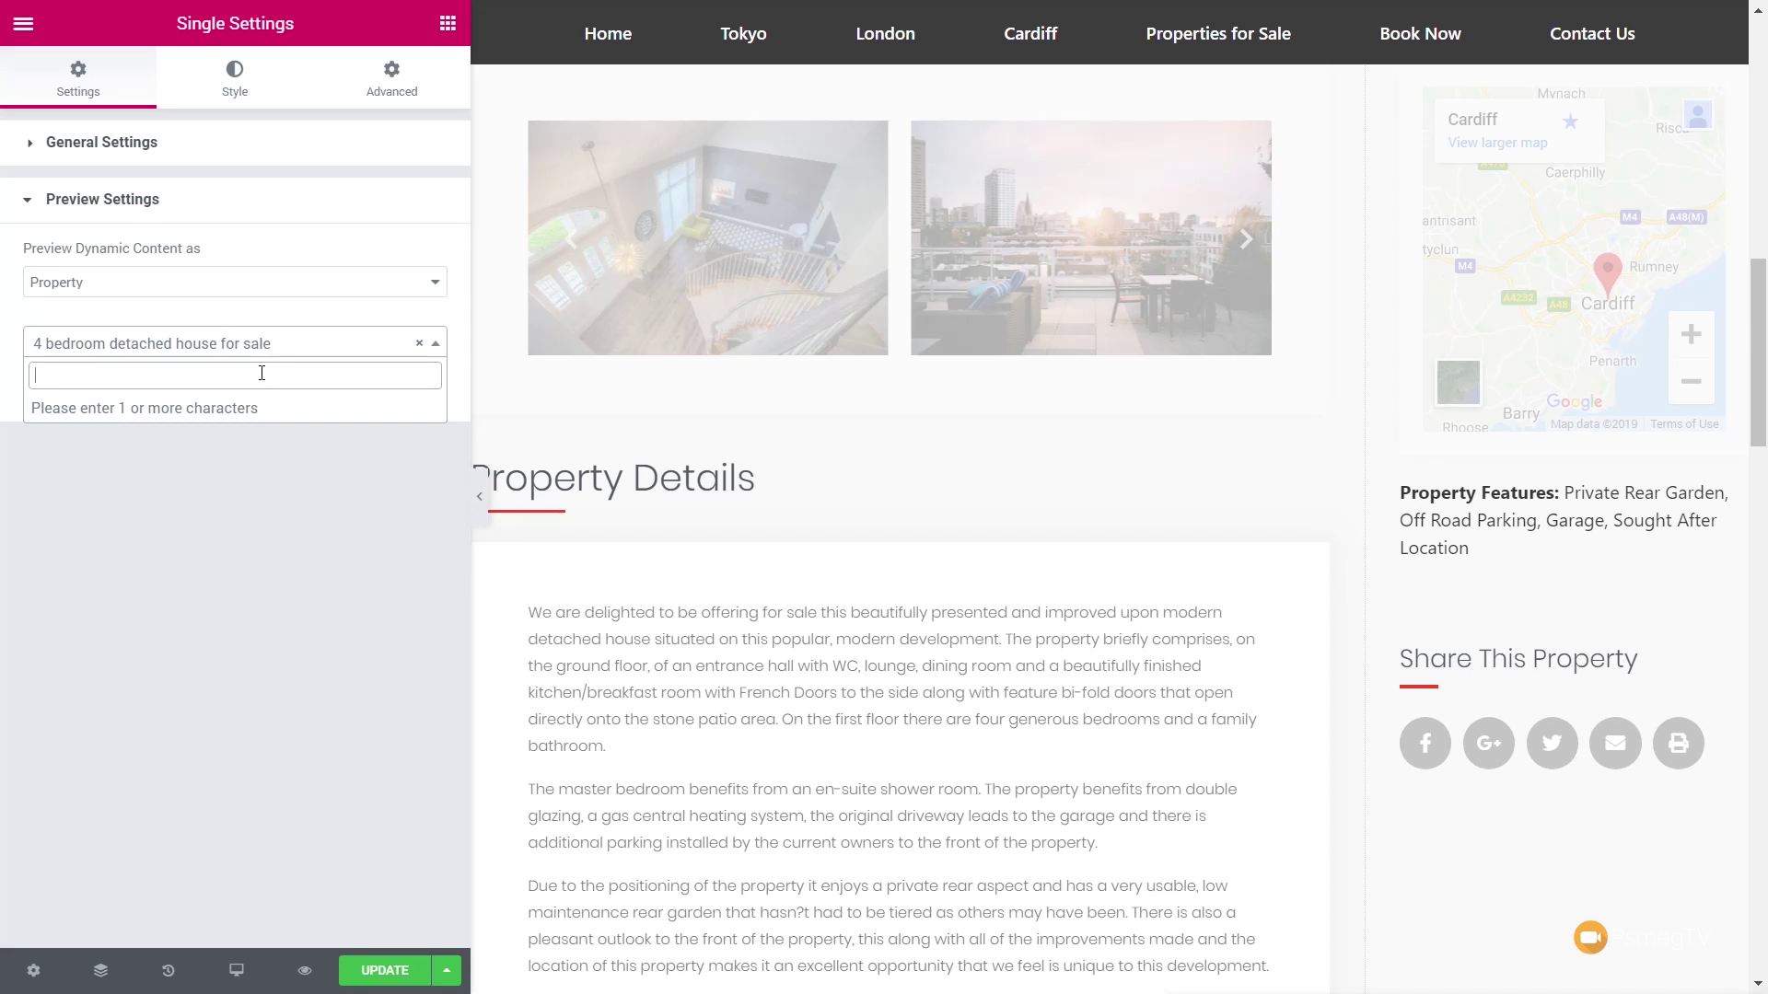
text(3 pent)
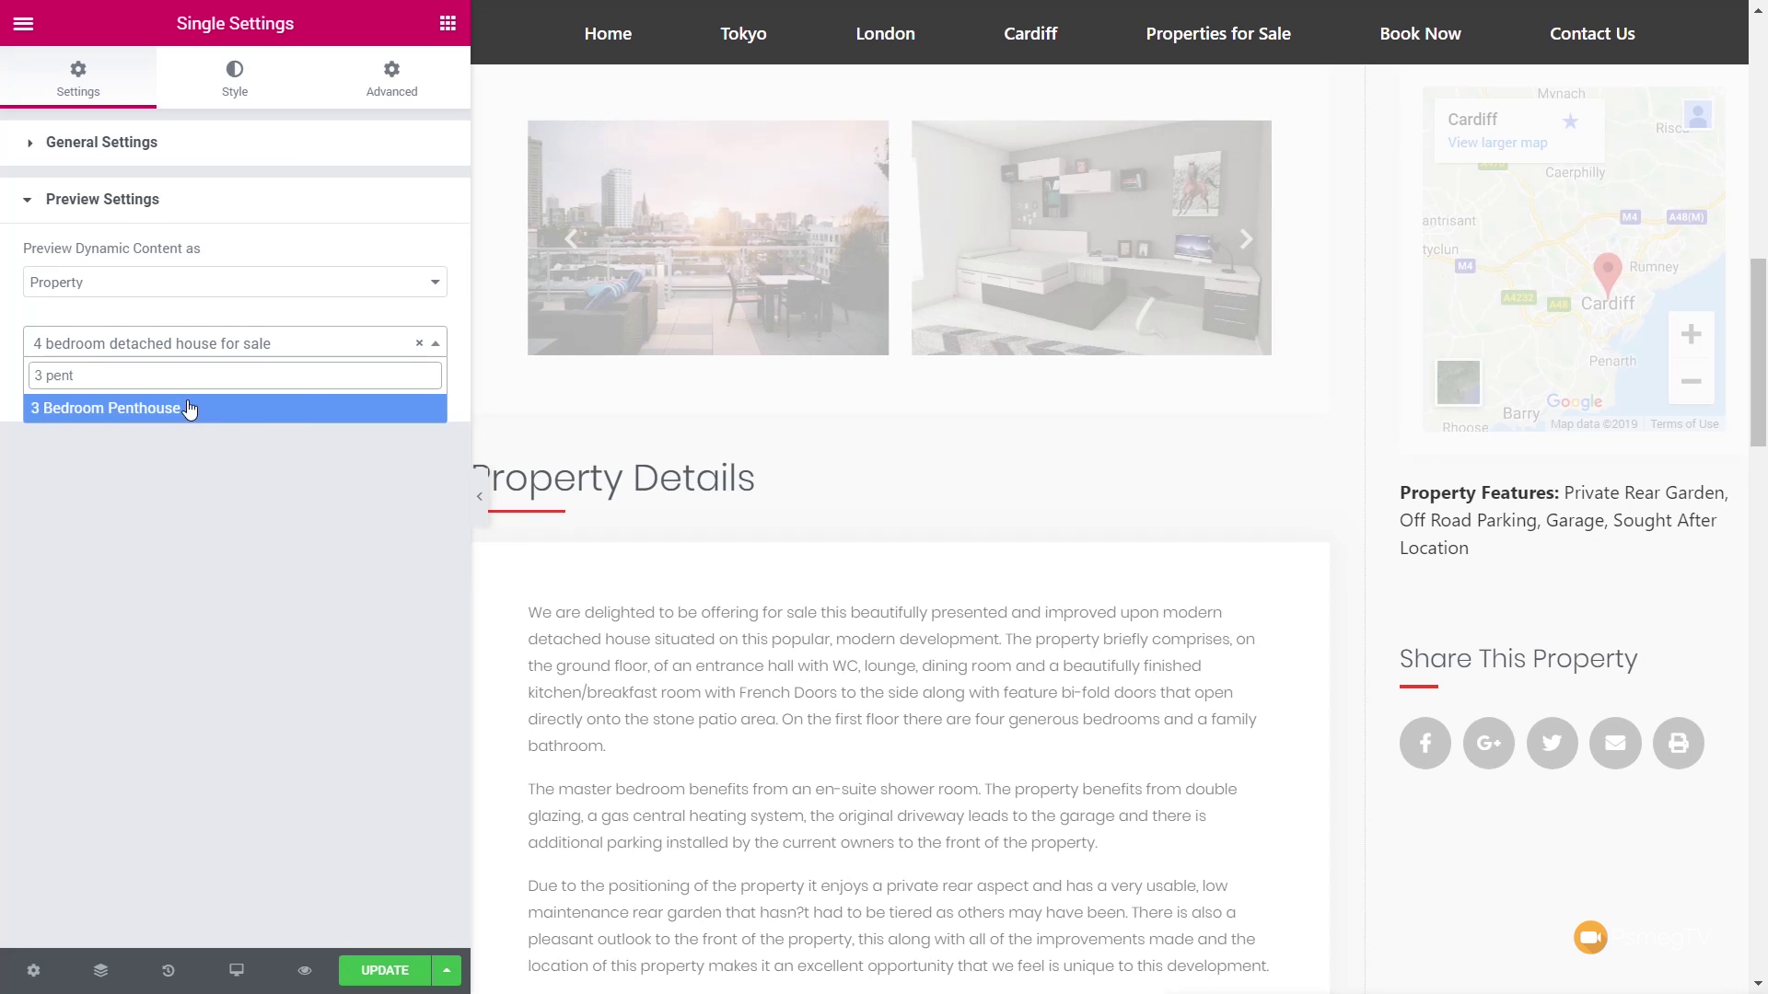
click(186, 415)
click(375, 398)
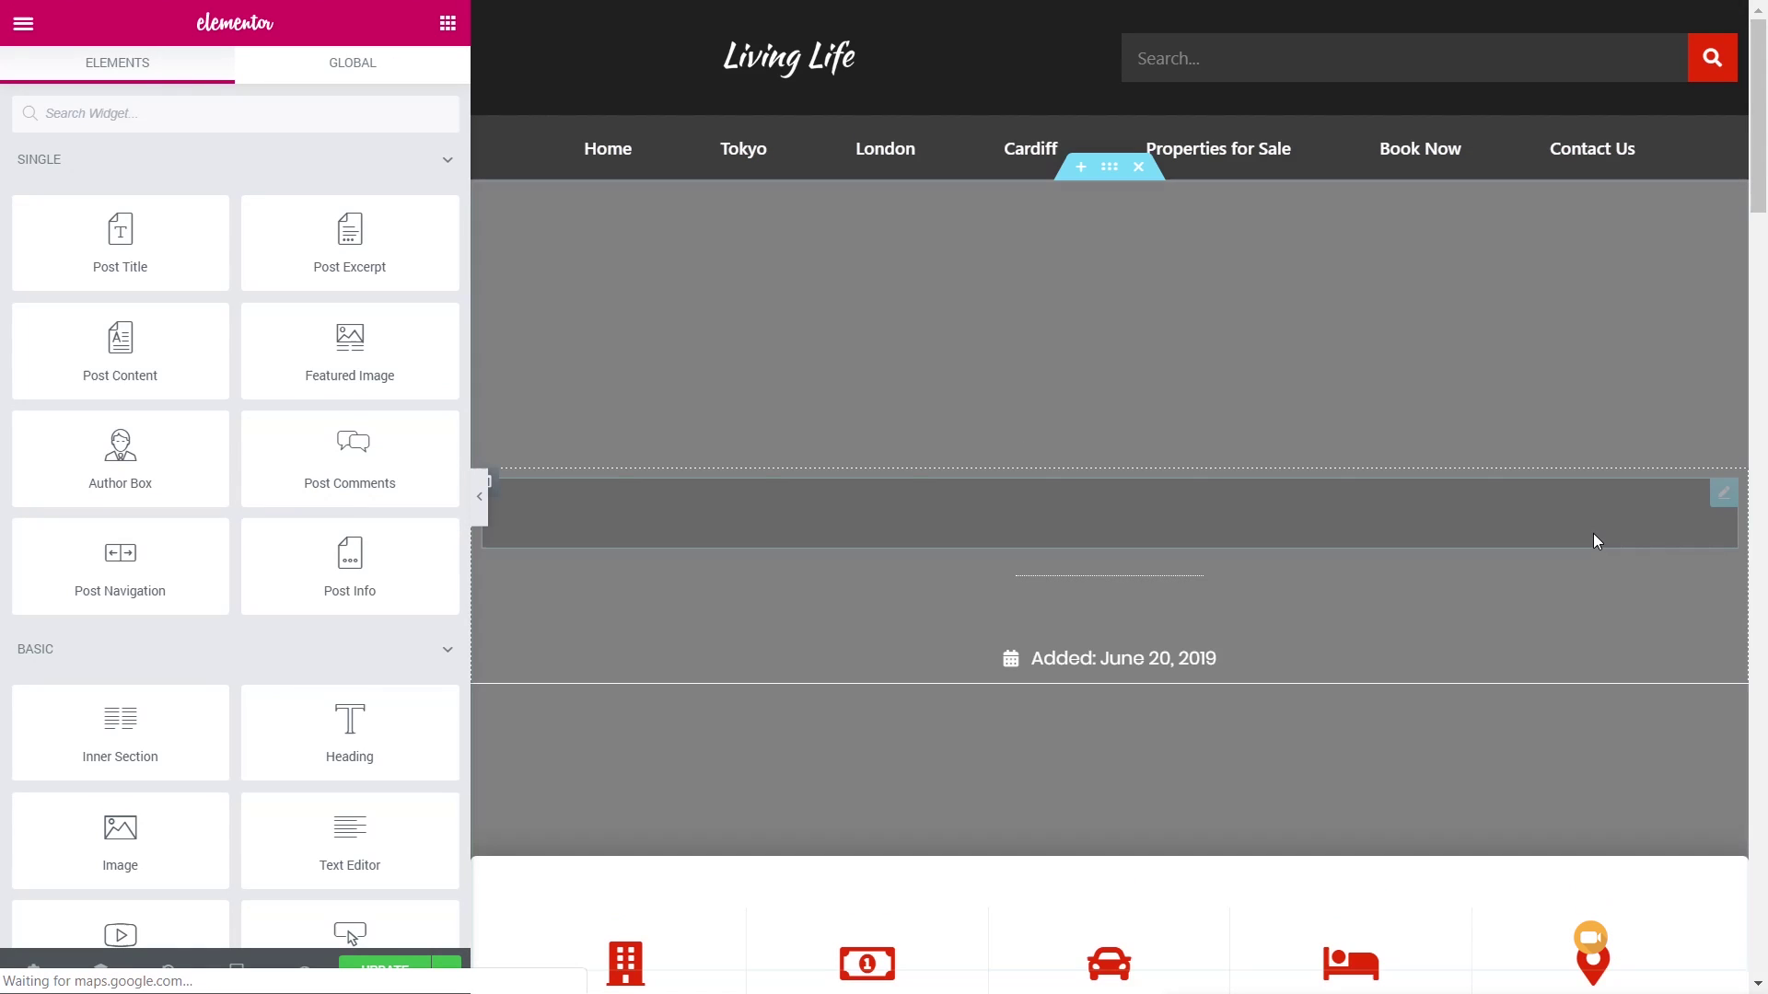
scroll(1551, 547, down, 7)
scroll(1556, 557, down, 6)
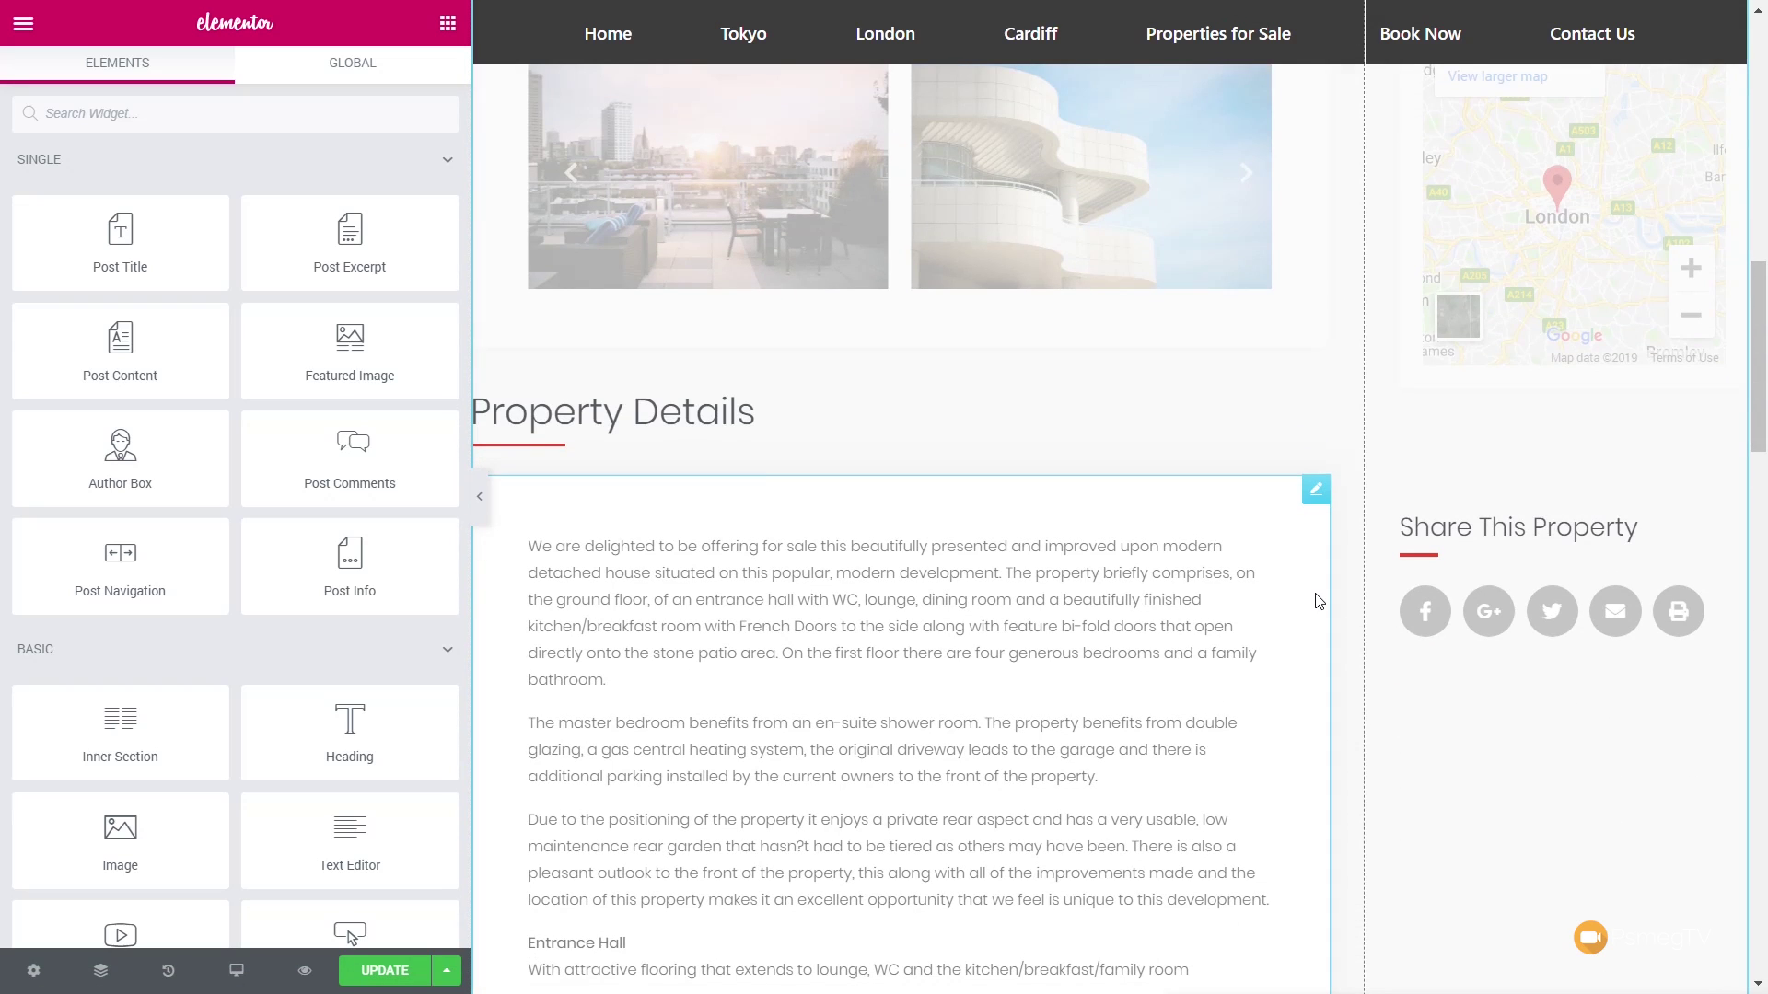
Save the property template with the Update button
click(379, 972)
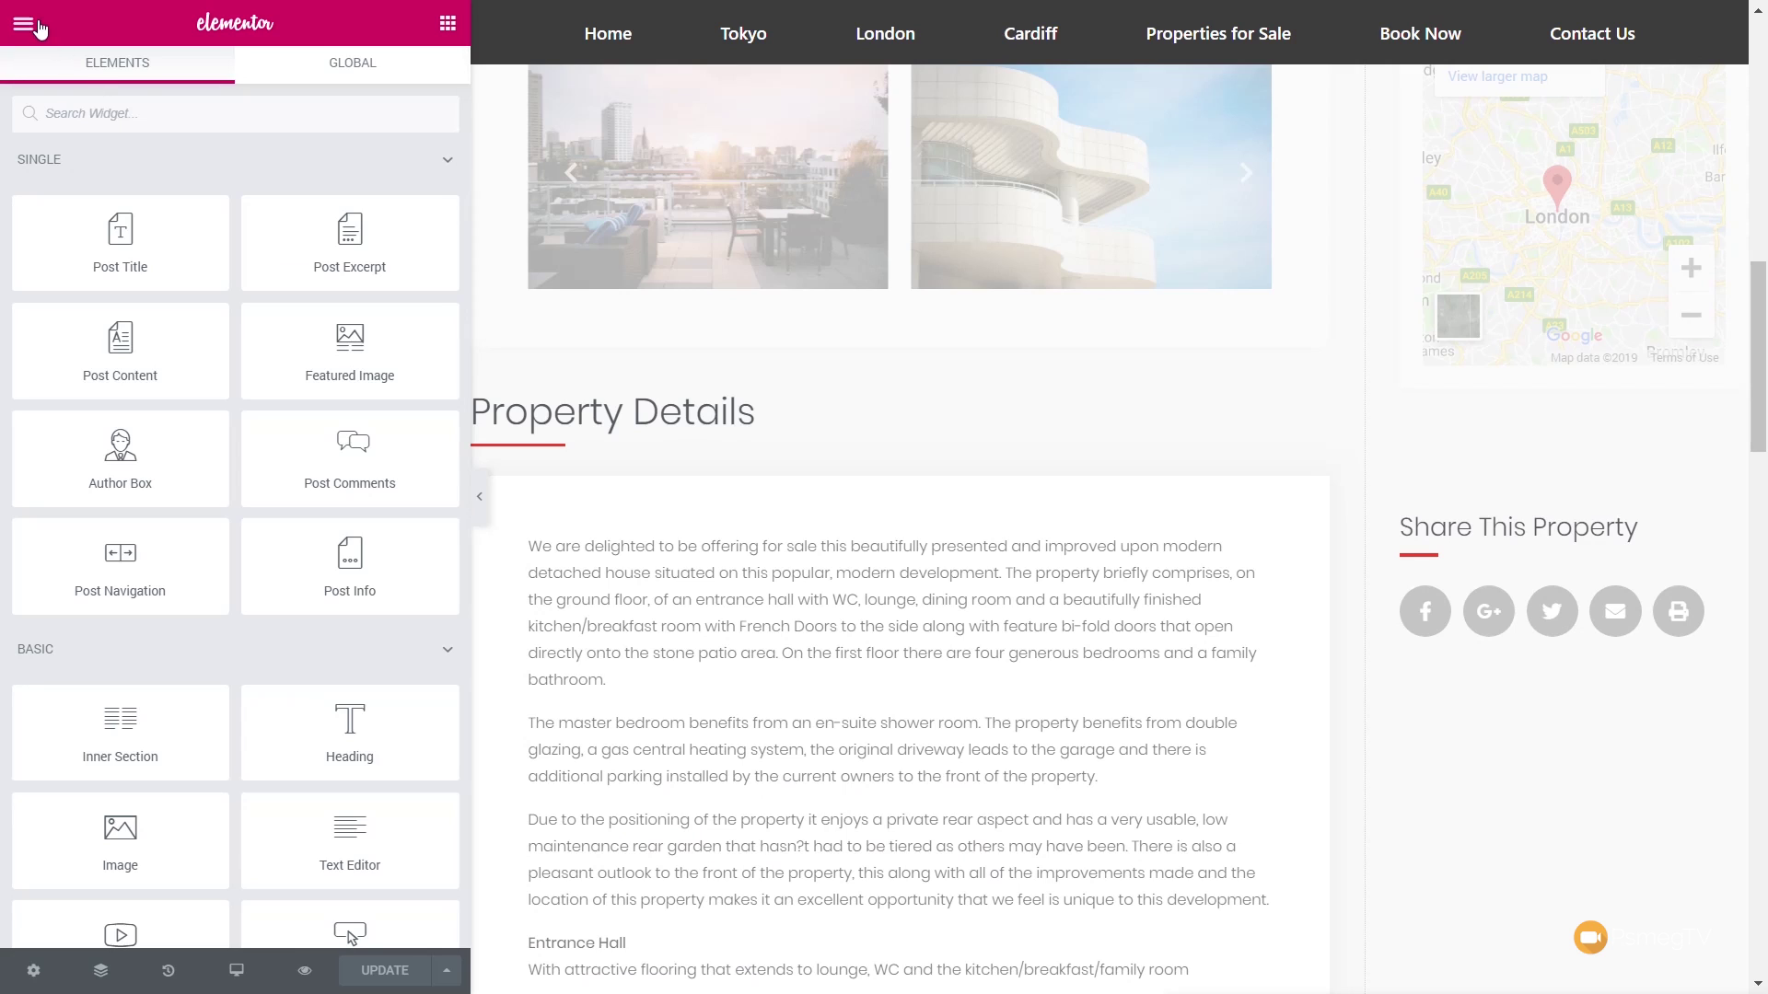
click(23, 23)
Go to the dashboard and open Customise > Additional CSS
click(237, 622)
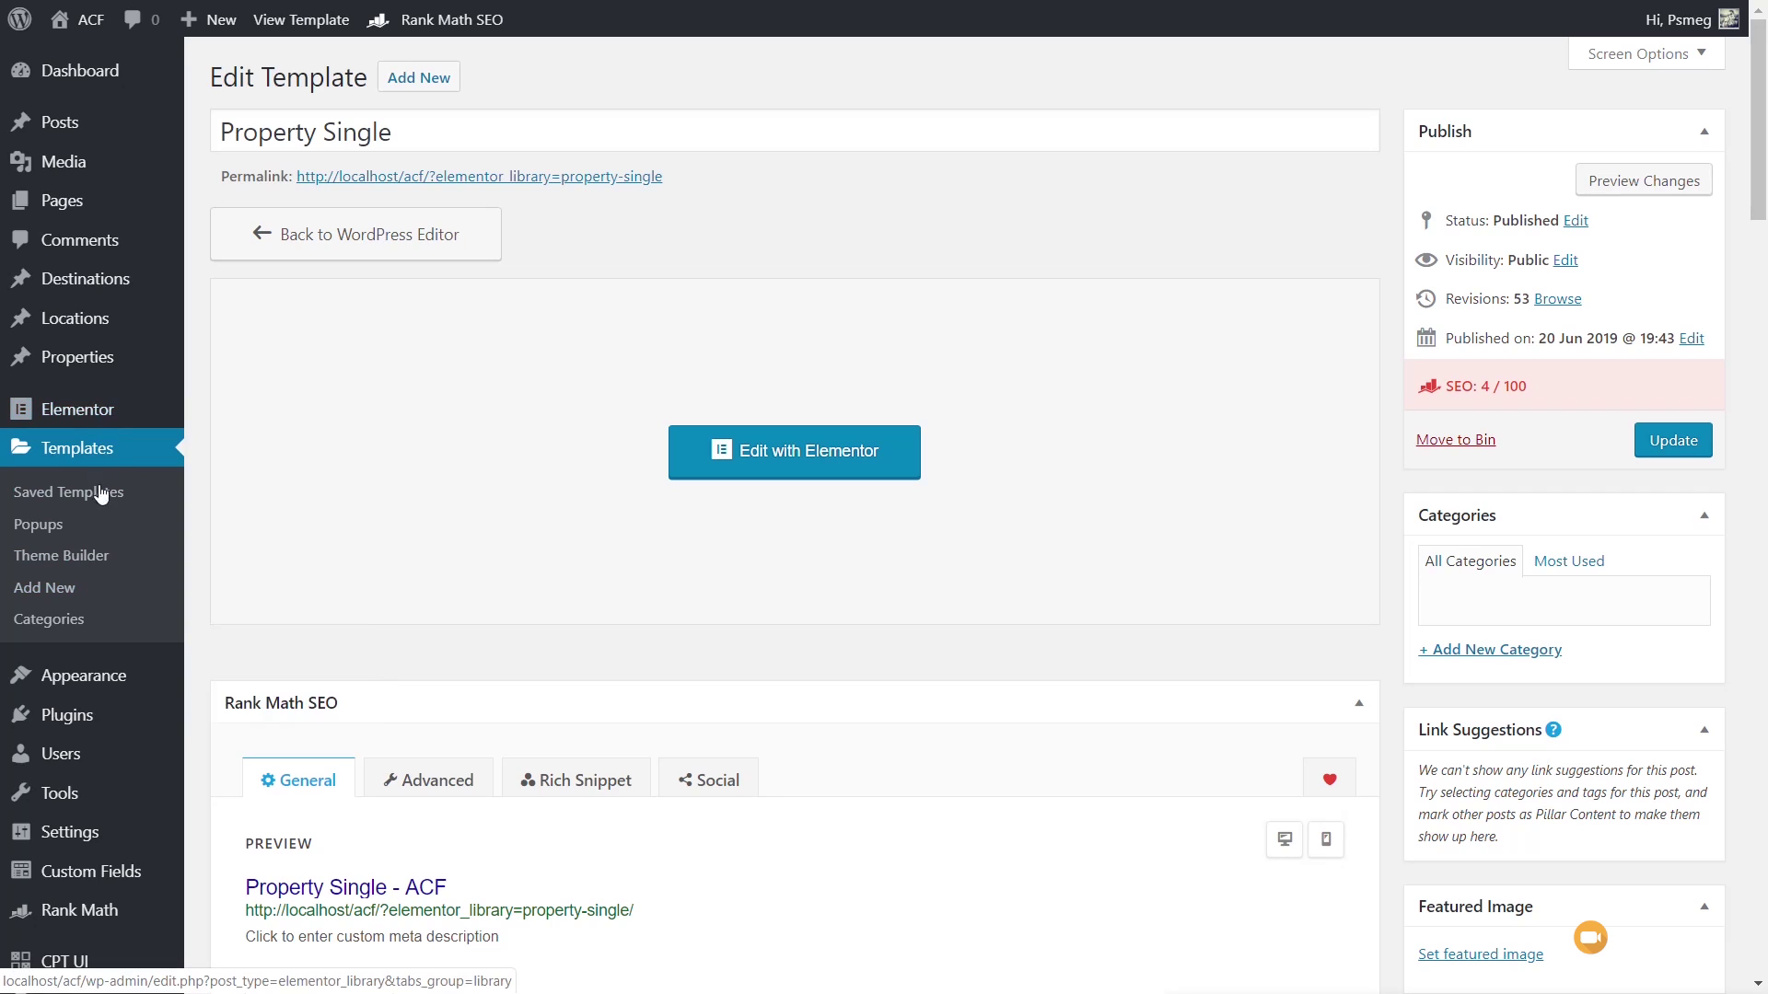
mouse_move(90, 681)
click(236, 711)
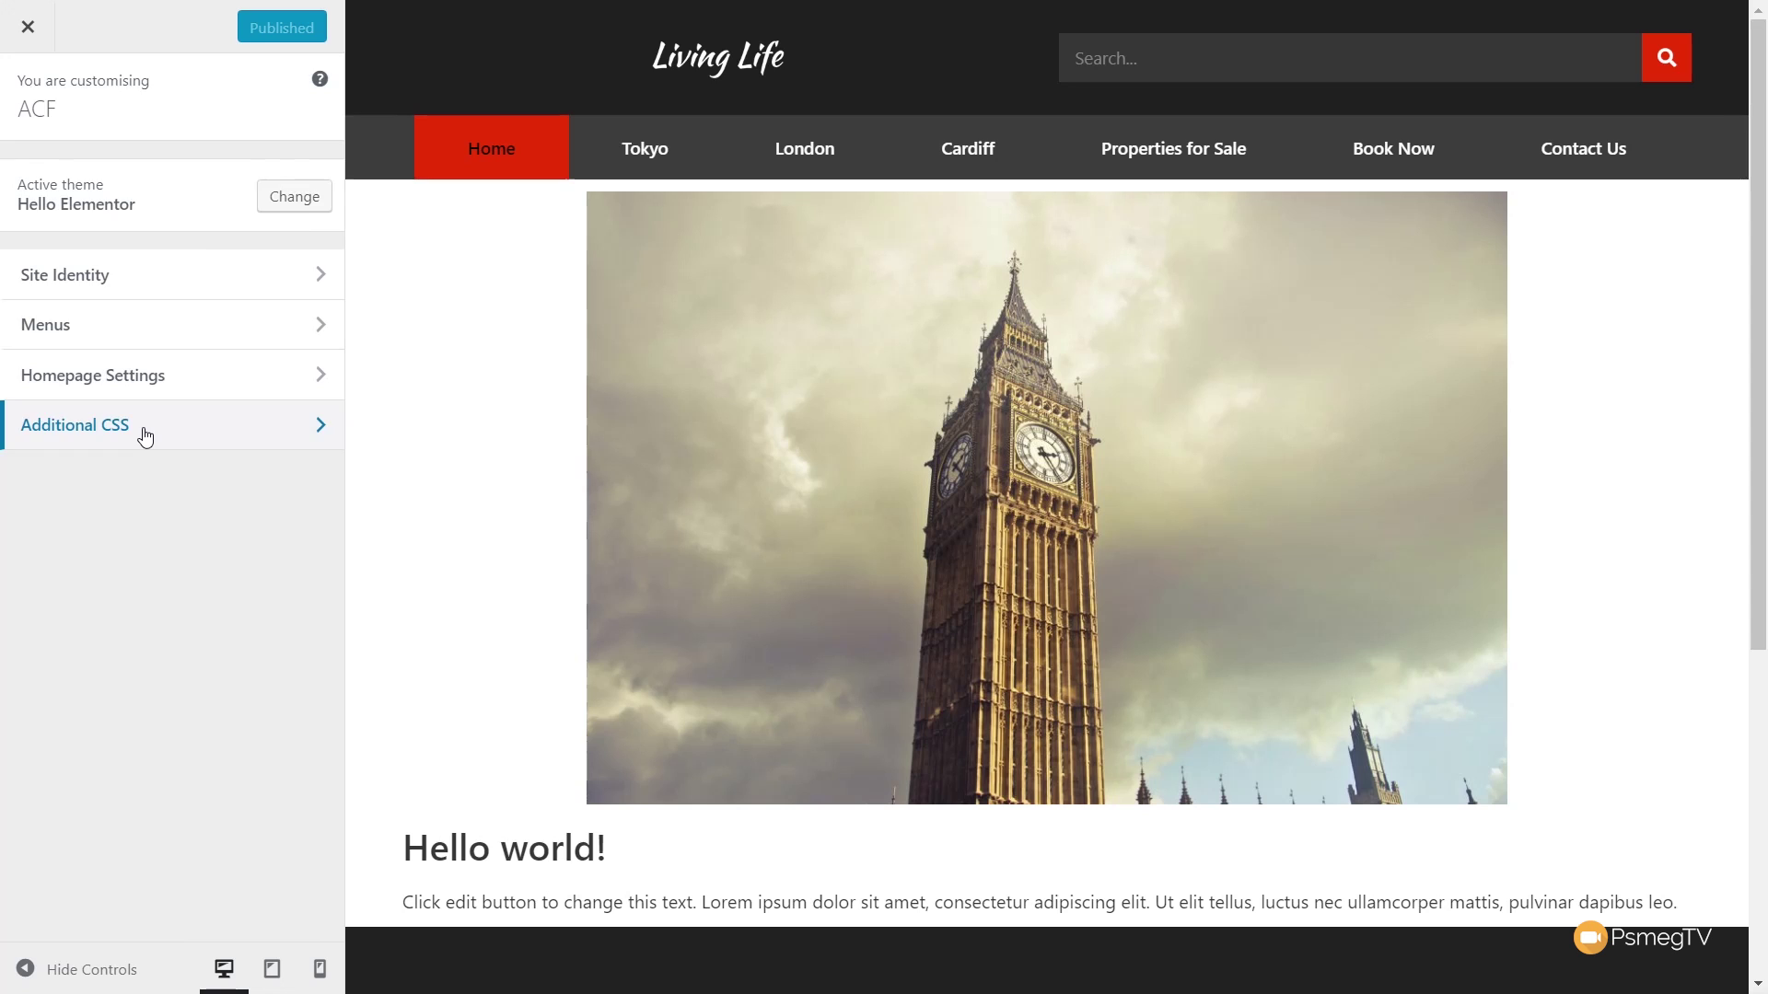
click(145, 433)
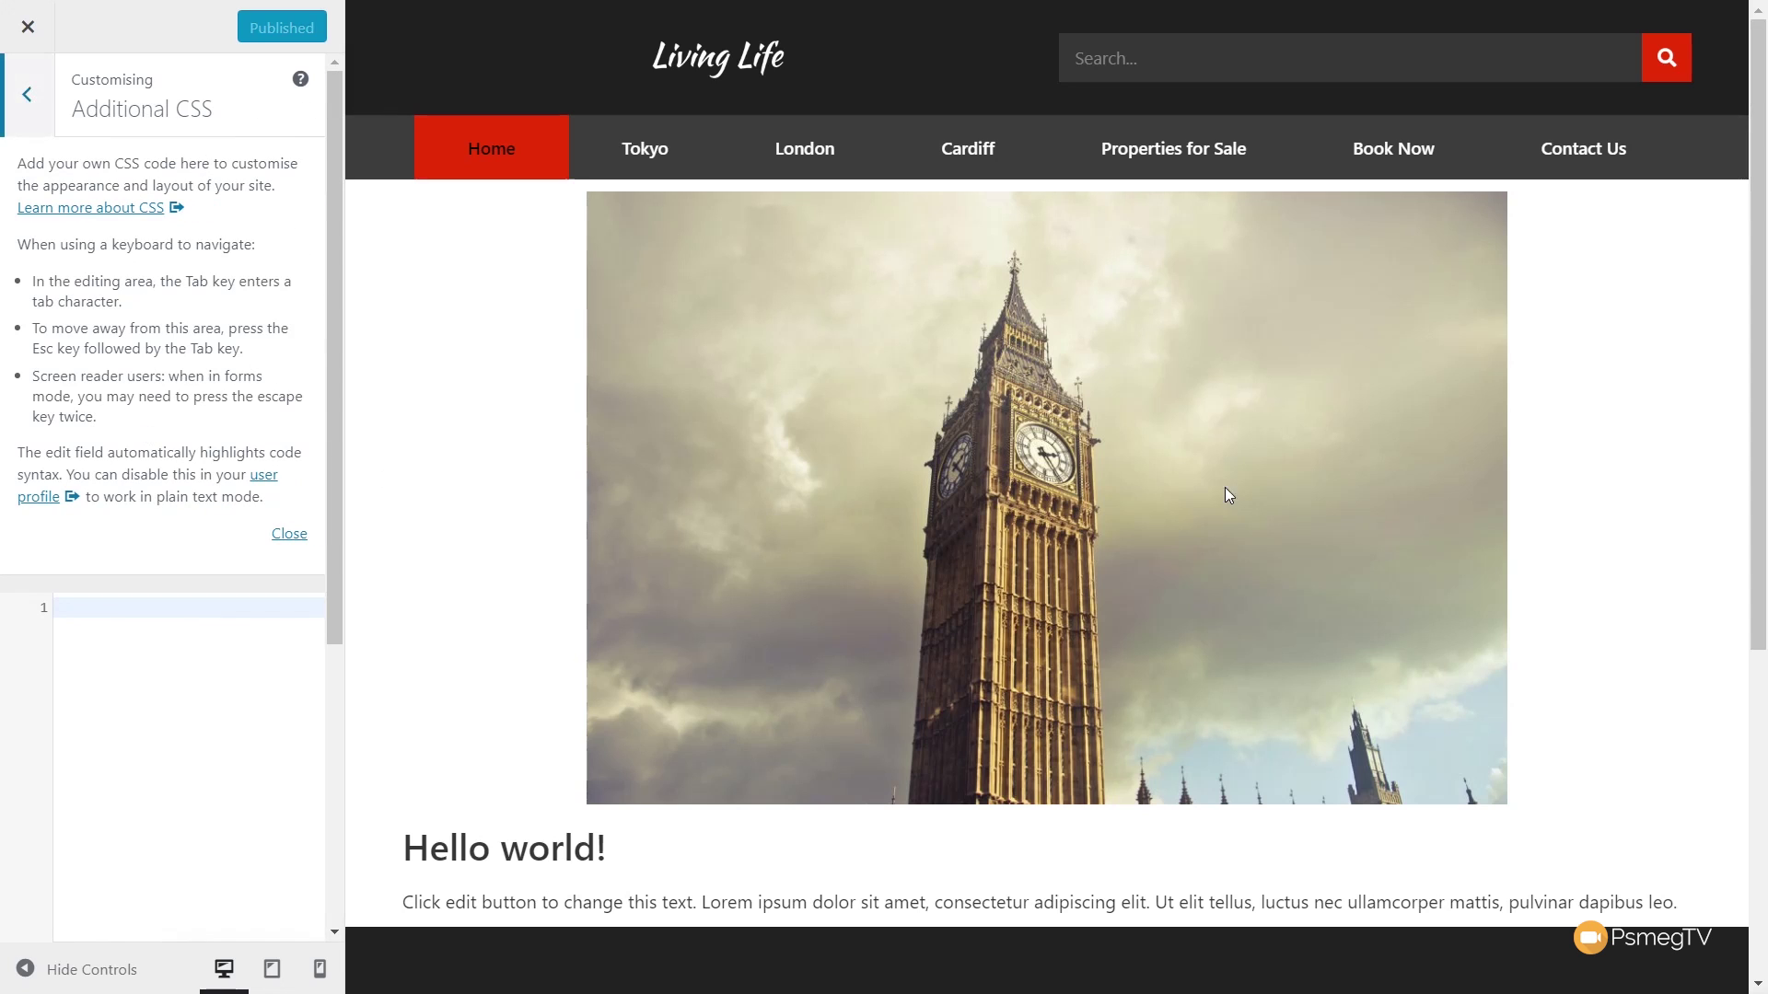
Navigate the Customizer preview to Properties for Sale > 3 Bedroom Penthouse
click(1162, 155)
scroll(1028, 595, down, 10)
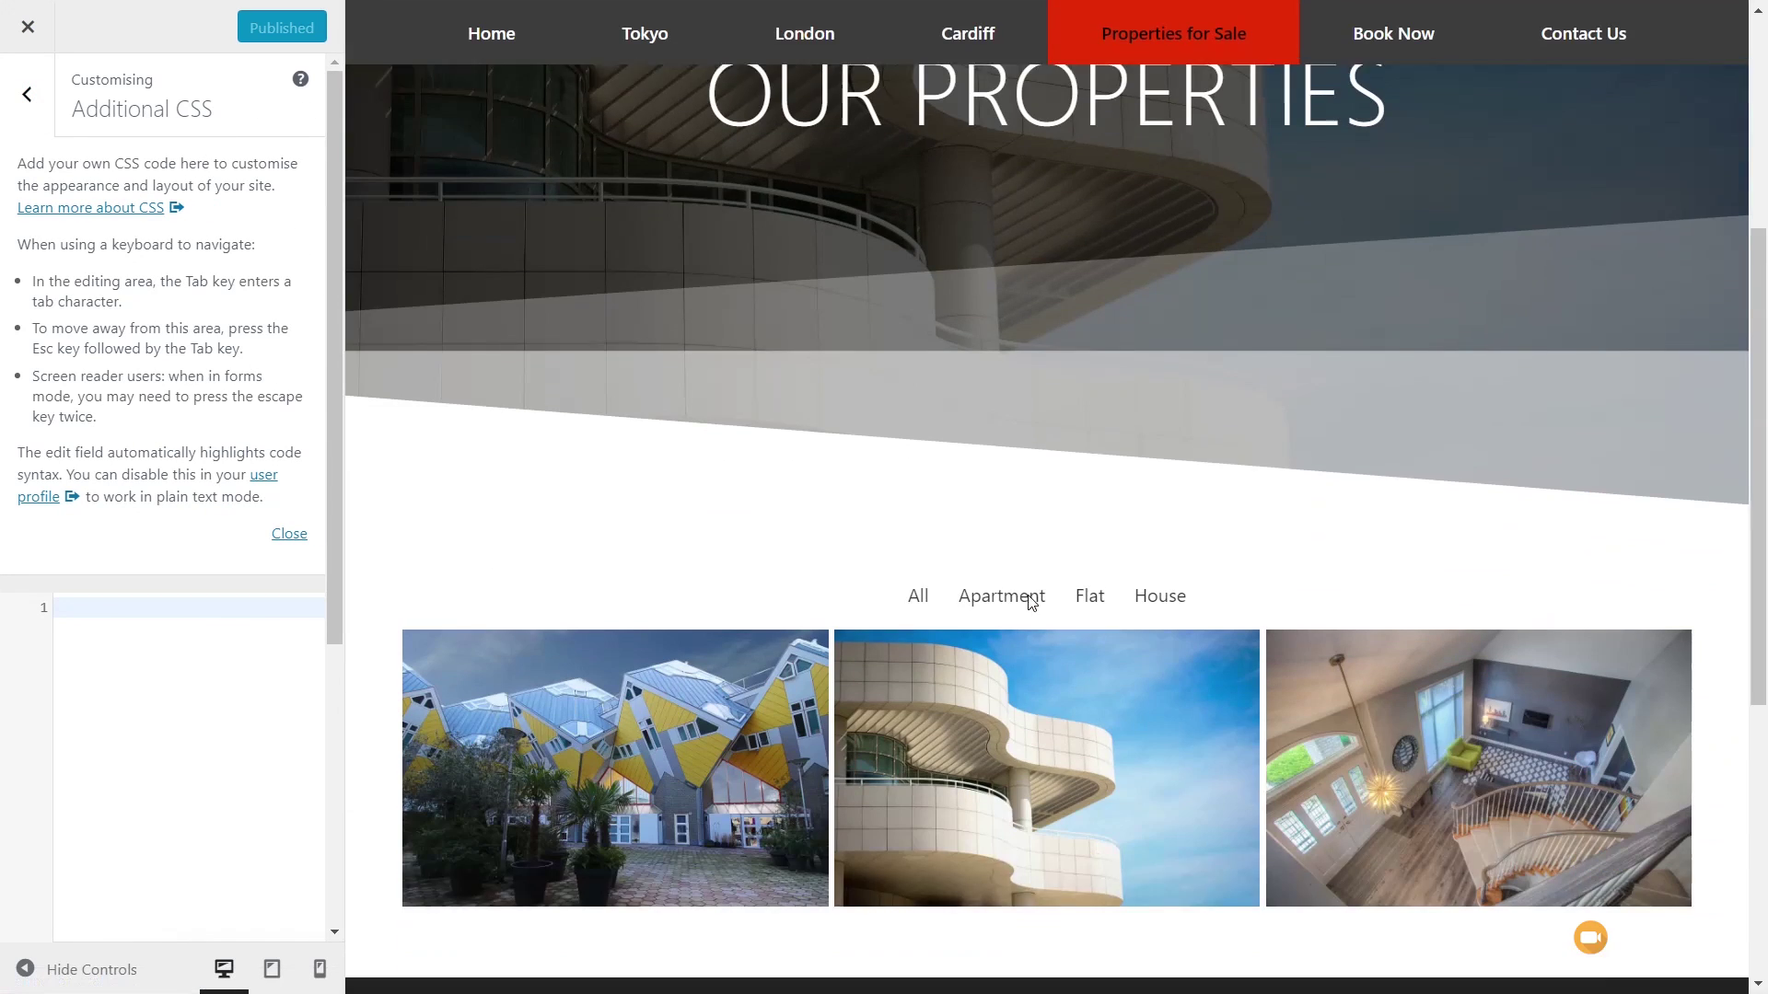
scroll(1029, 595, up, 3)
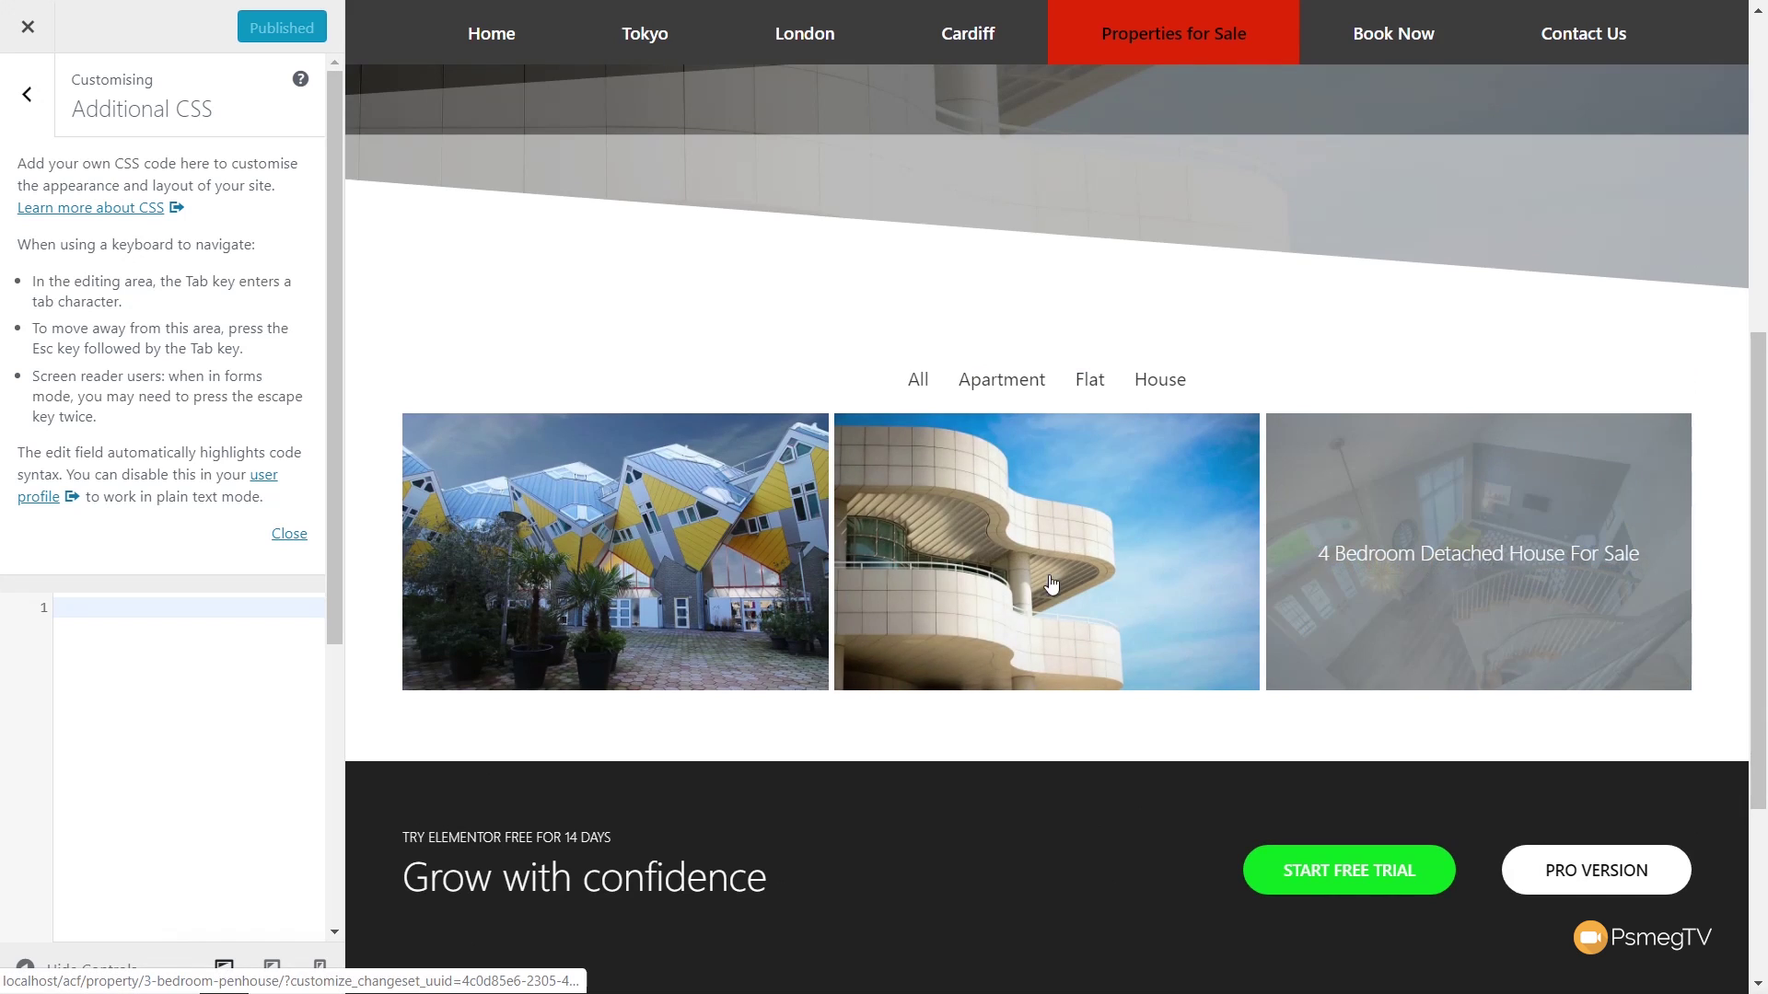
click(1035, 580)
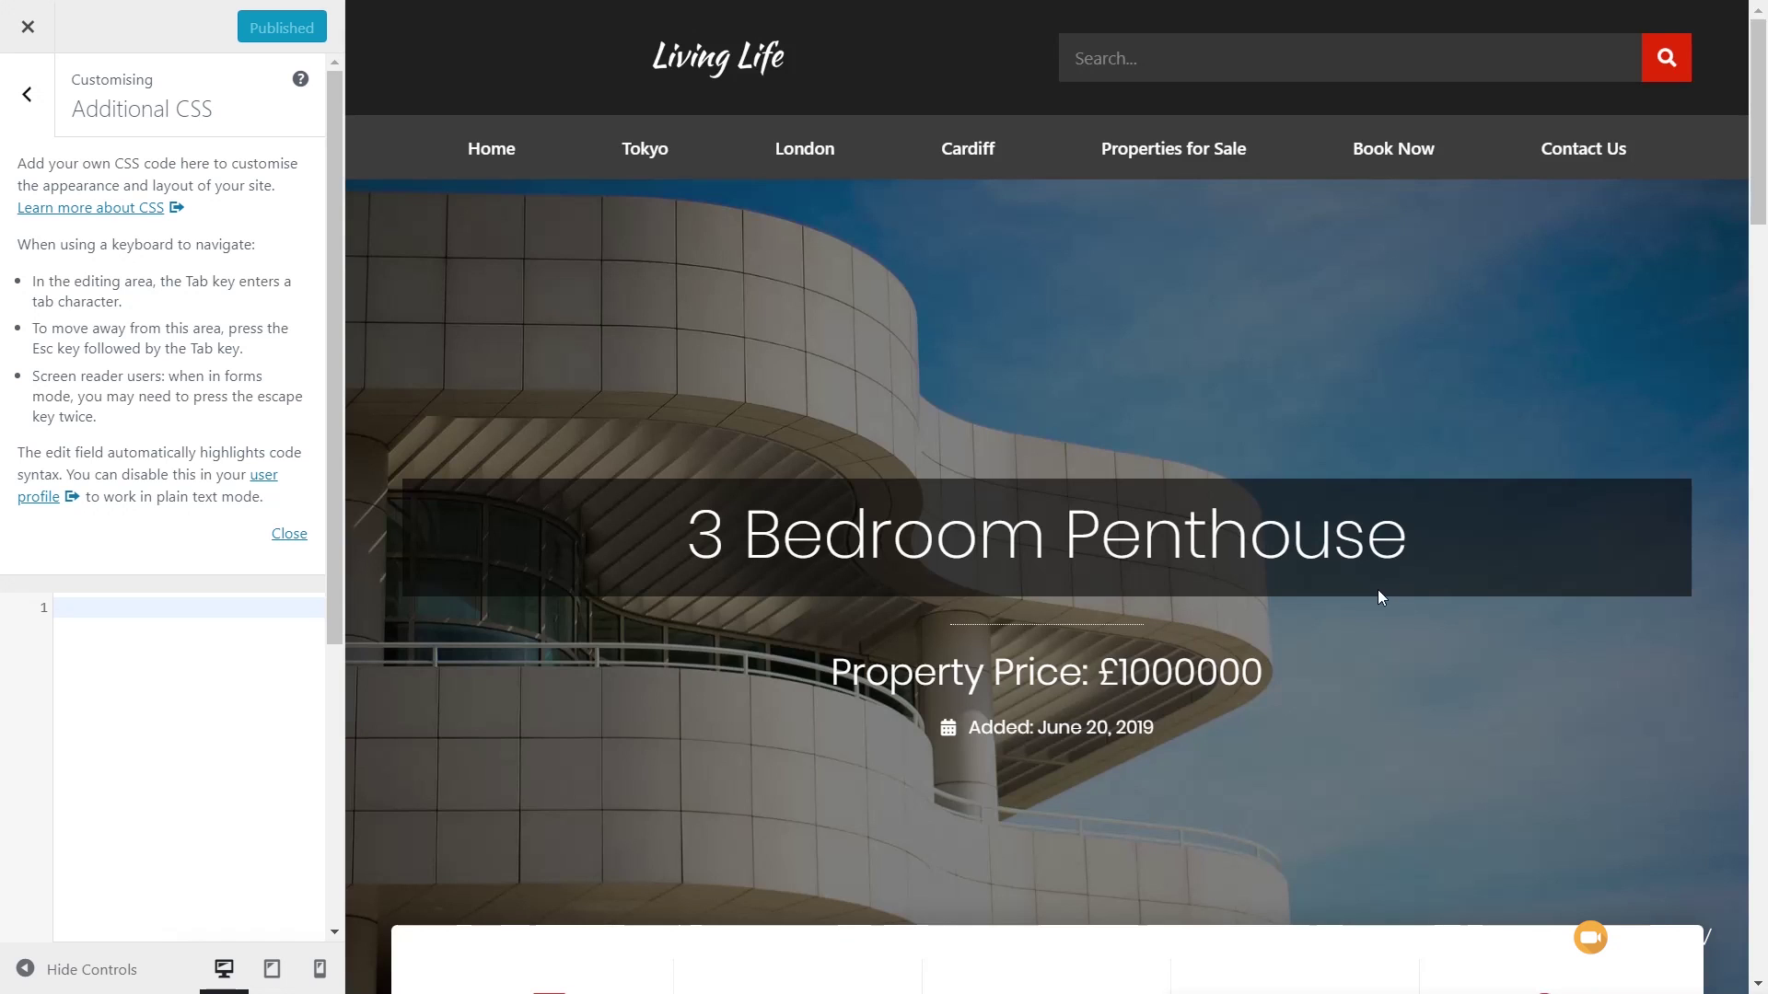
scroll(1378, 591, down, 10)
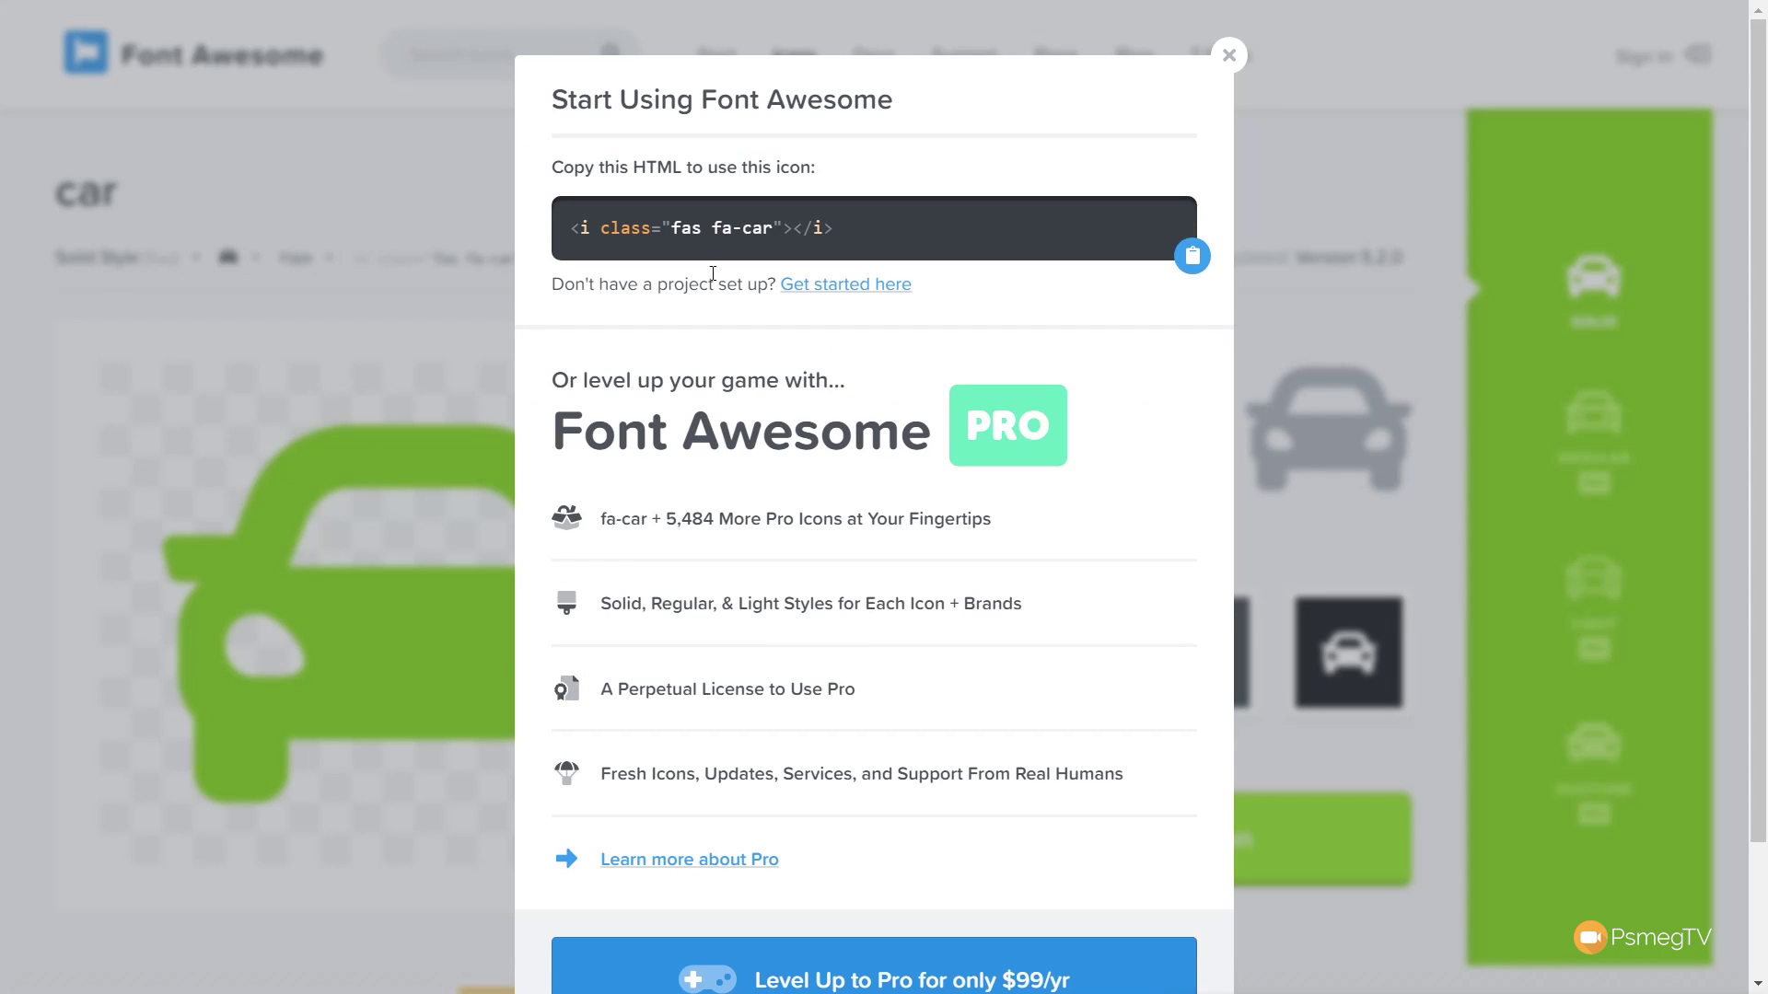
drag(601, 228, 642, 228)
drag(713, 227, 672, 228)
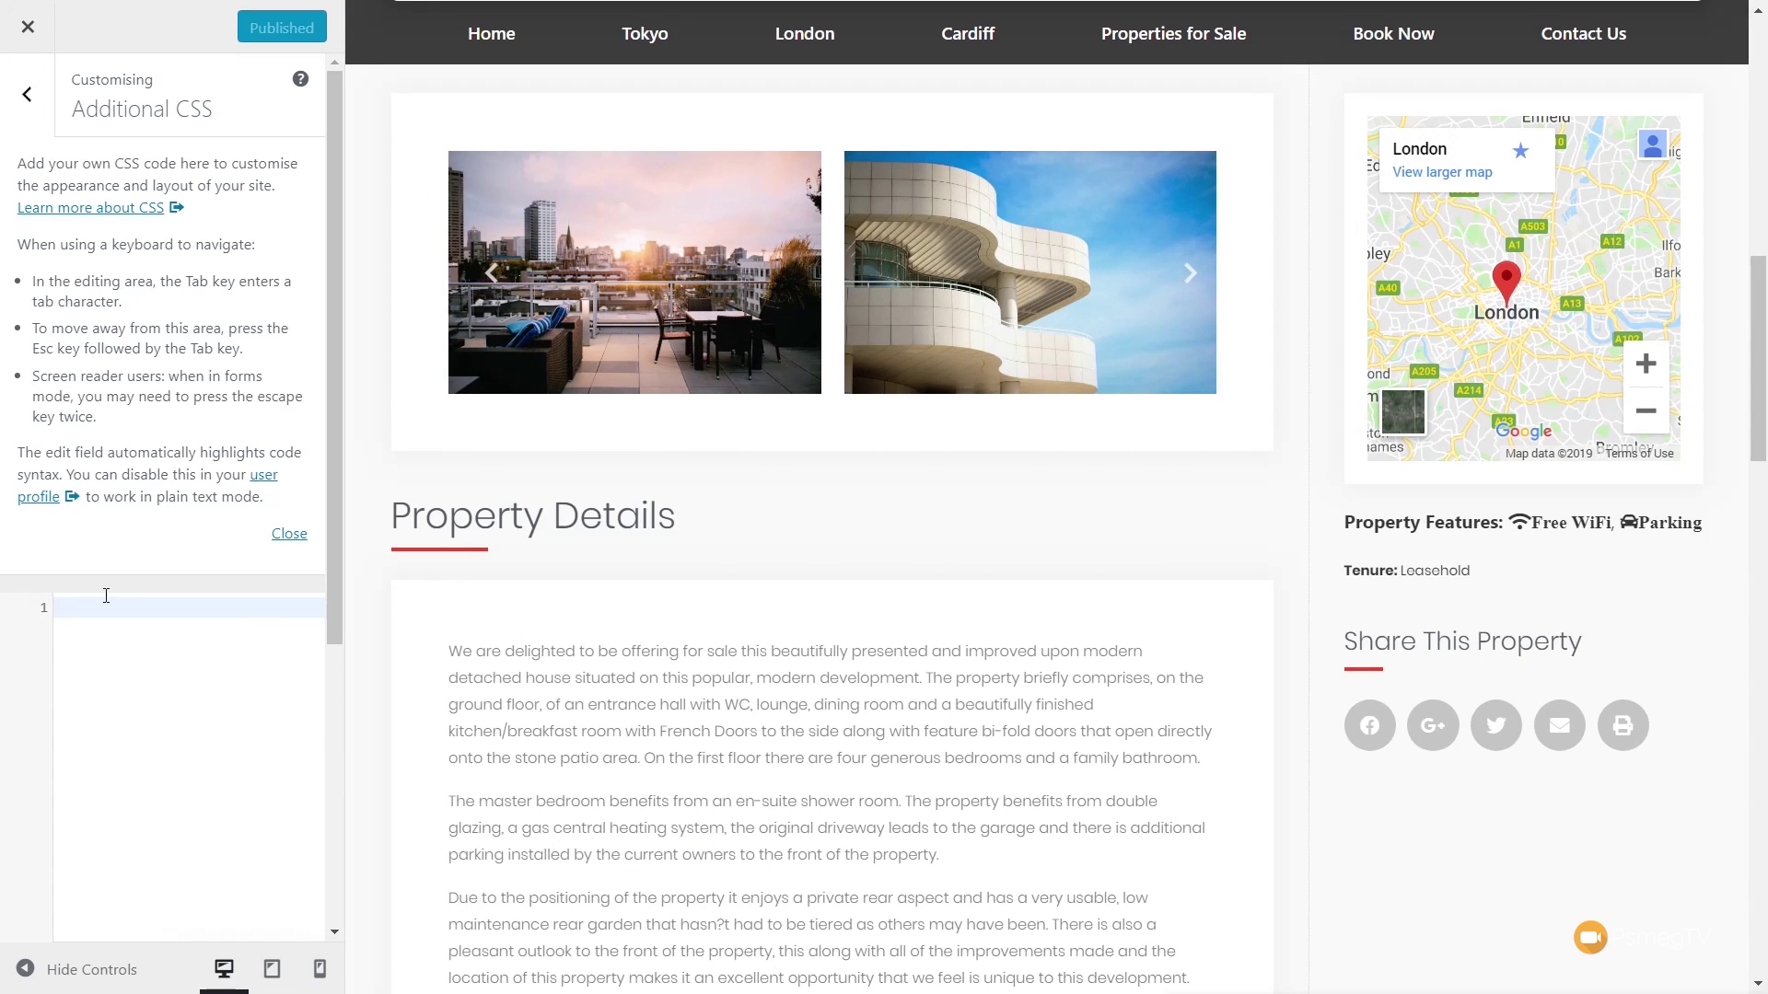
Add the rule .fas { color:red; } in Additional CSS, ending with a blank line
text(.fas)
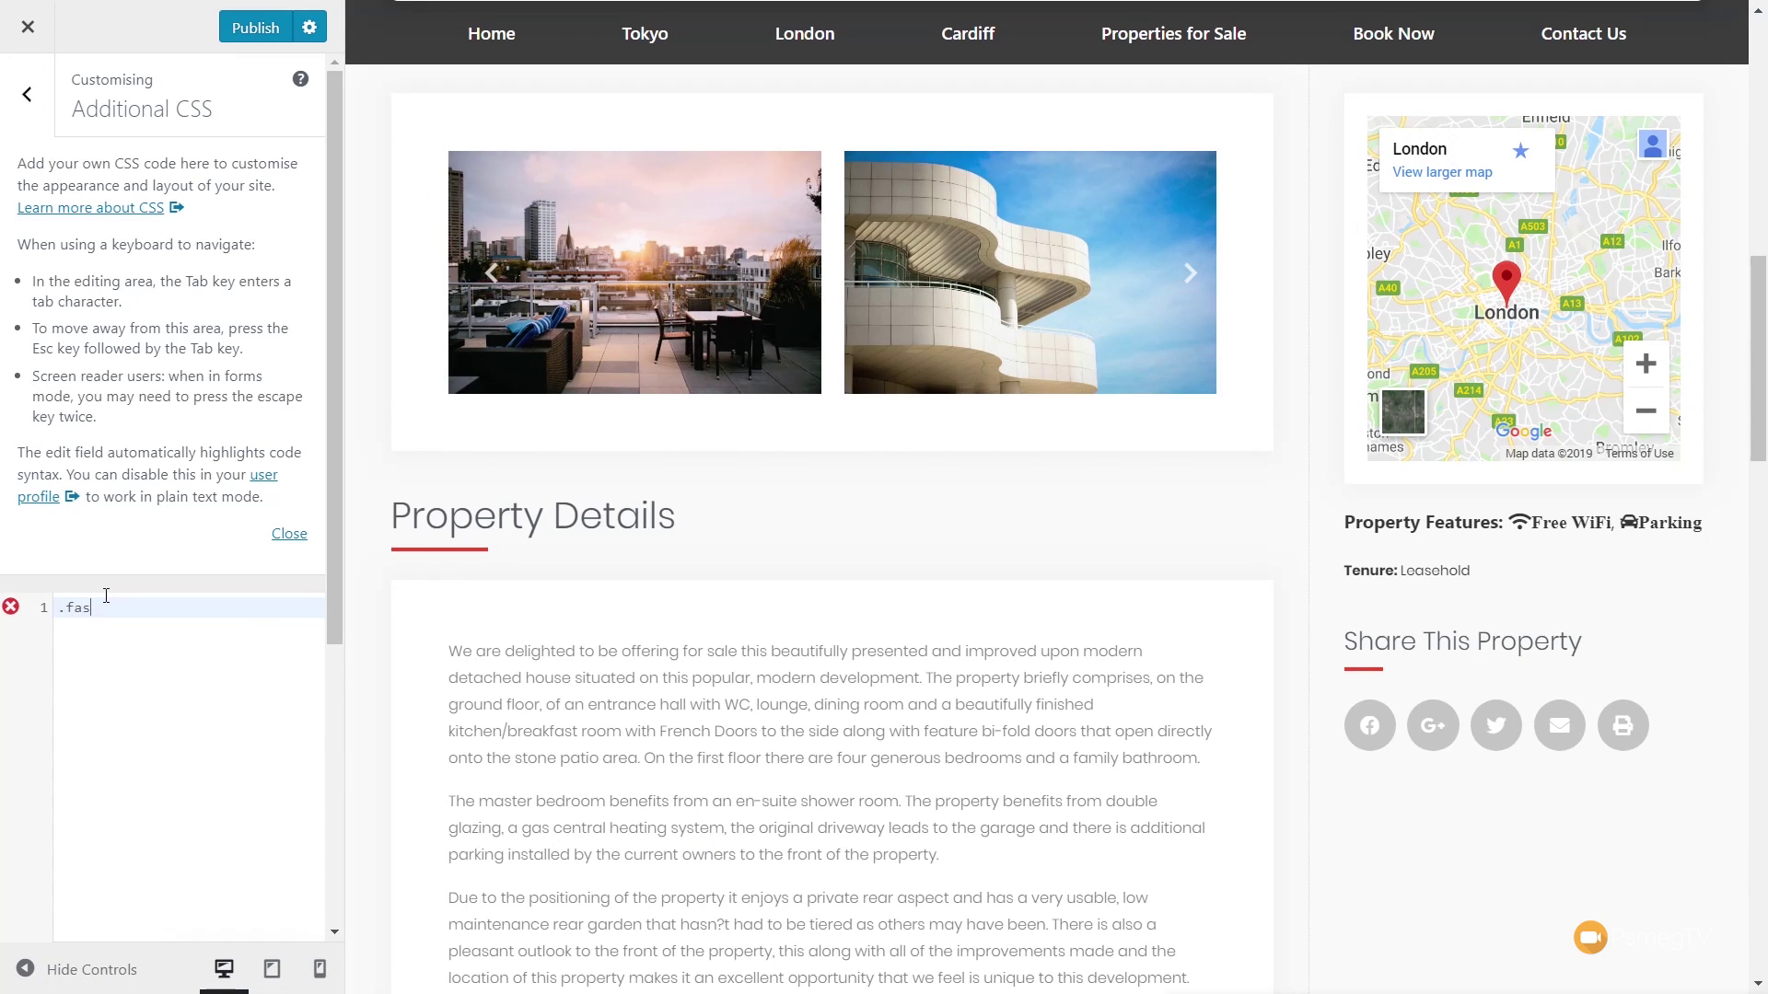
text( {)
key(Return)
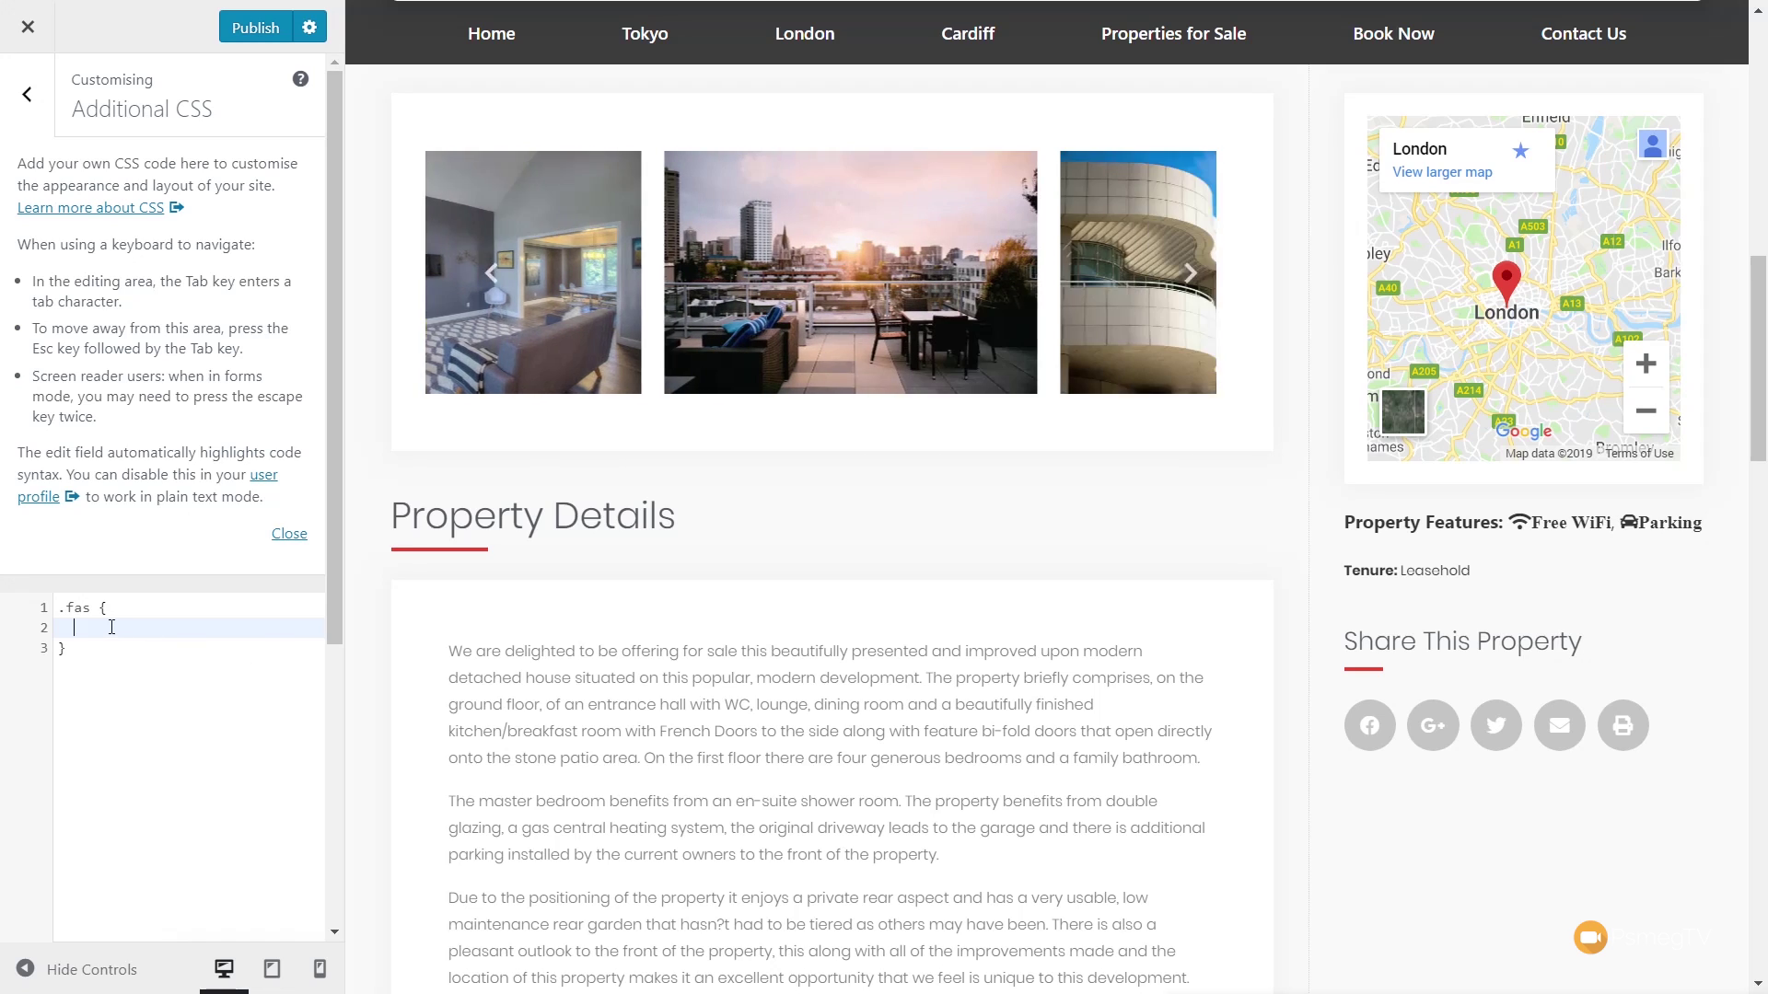
text(color:)
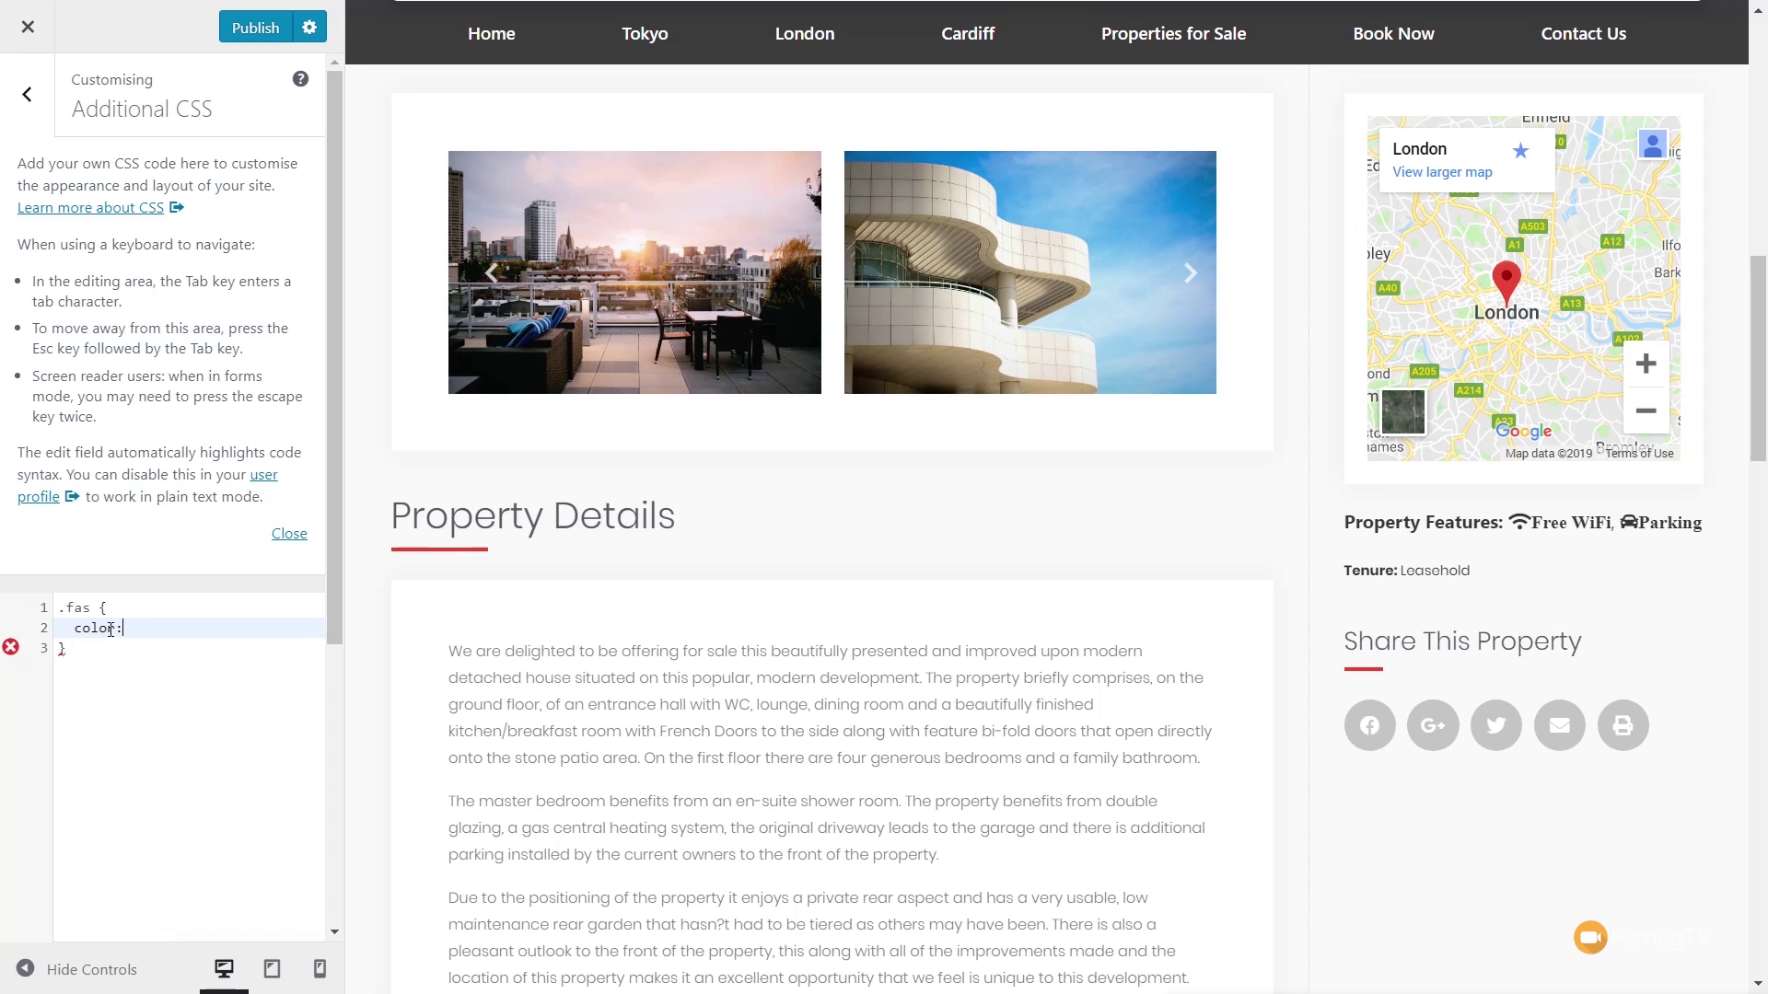
text(red;)
click(159, 681)
key(Return)
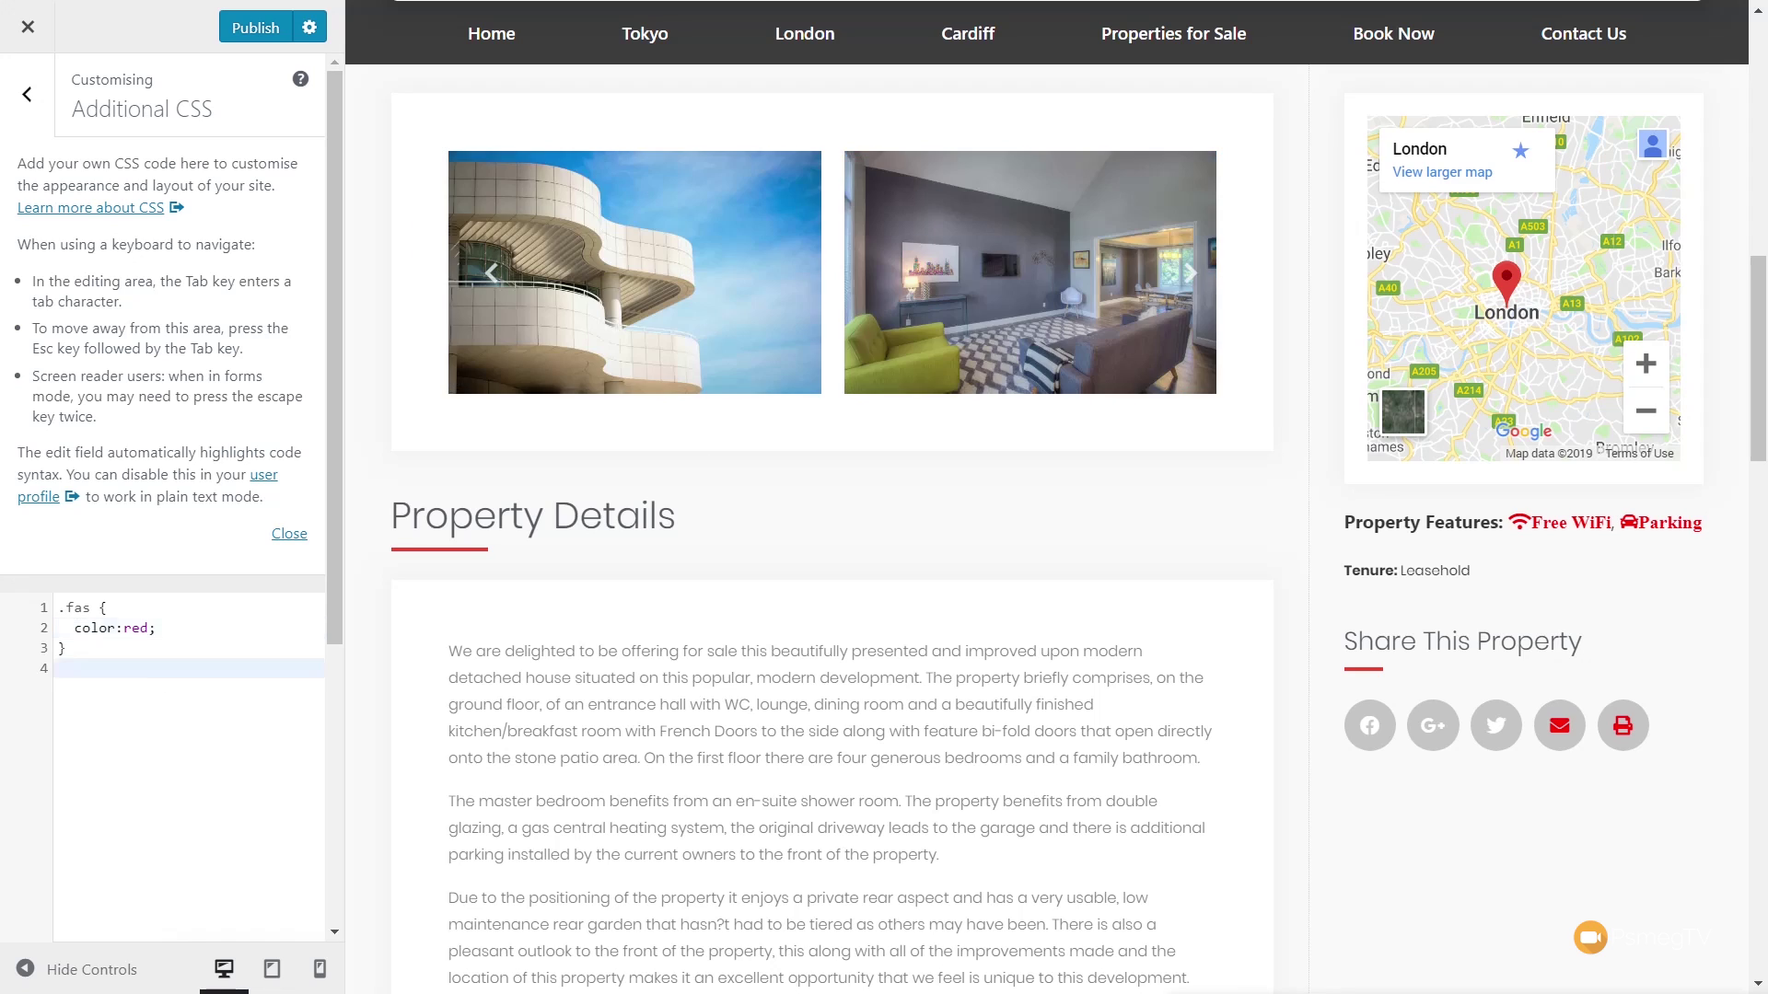